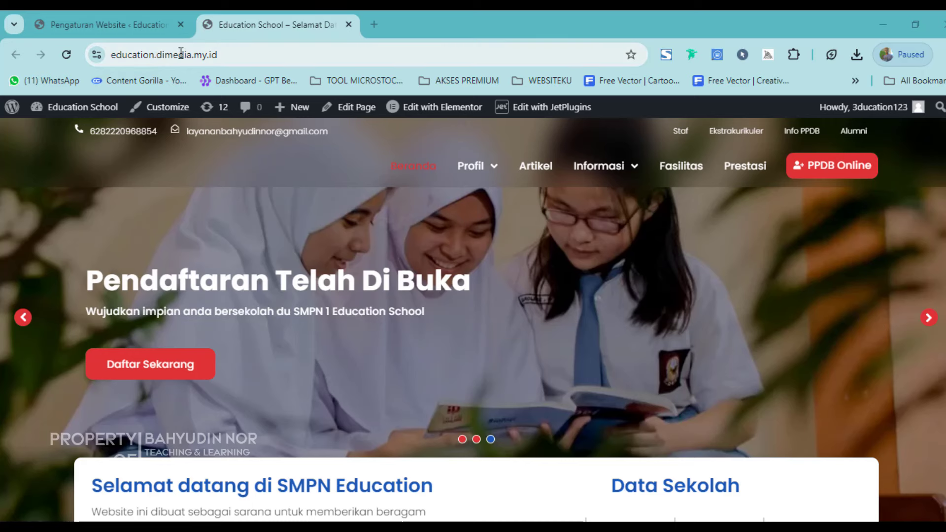
Step: Examine the school home page's header contact details, welcome section, banner slider, agenda and announcements
scroll(379, 251, "down", 2)
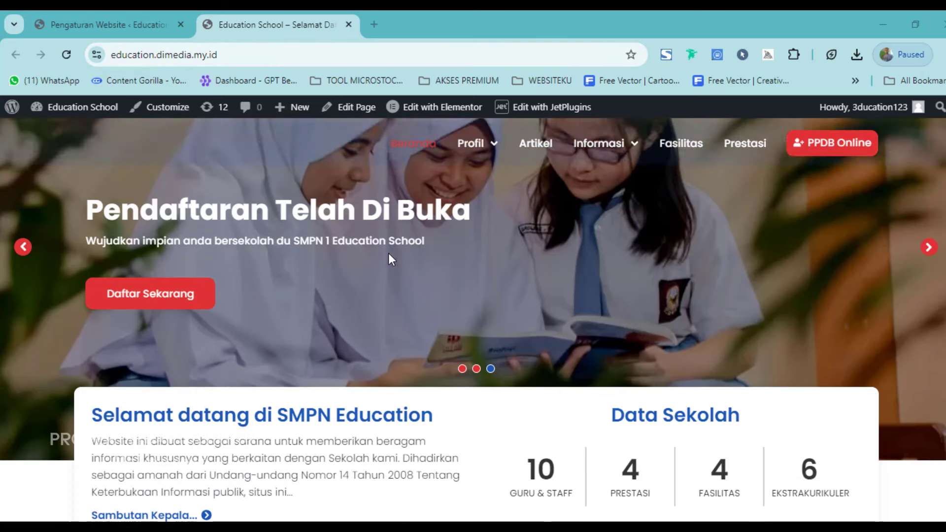
scroll(388, 253, "up", 2)
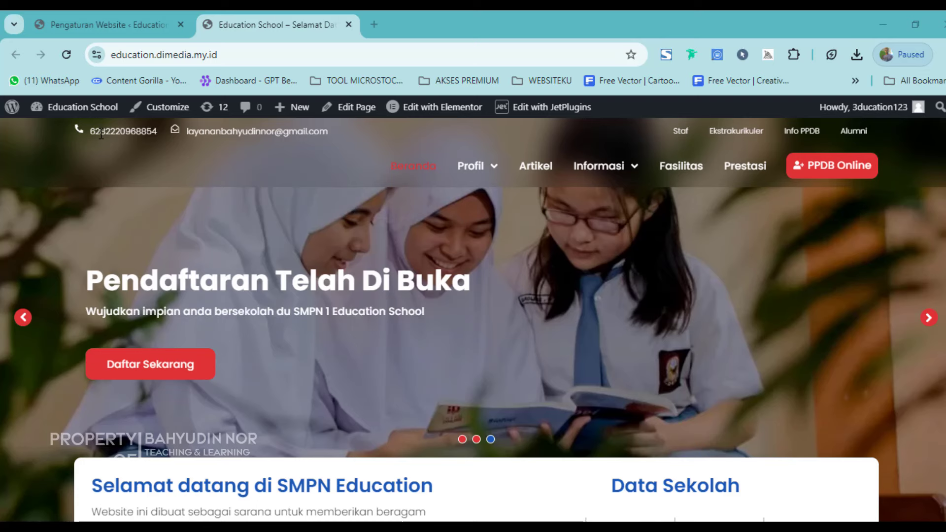
left_click_drag(101, 133, 332, 133)
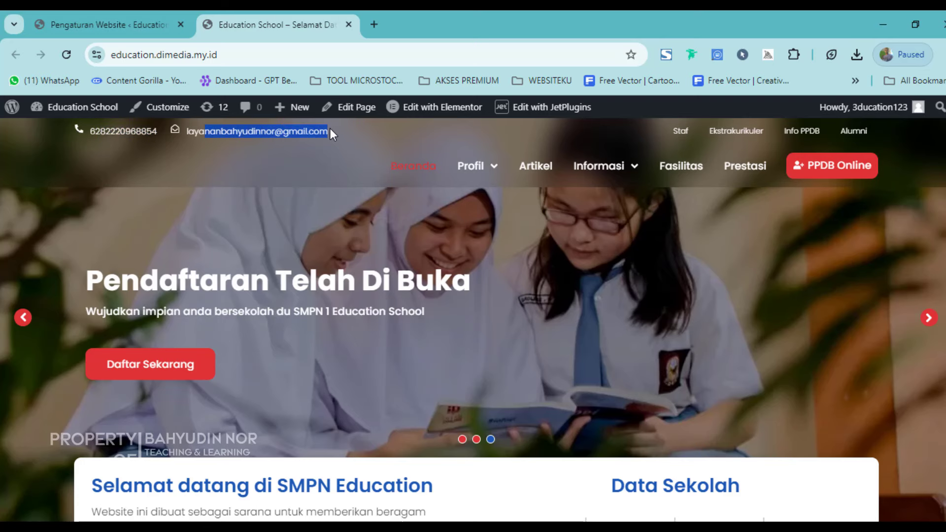
scroll(386, 307, "down", 4)
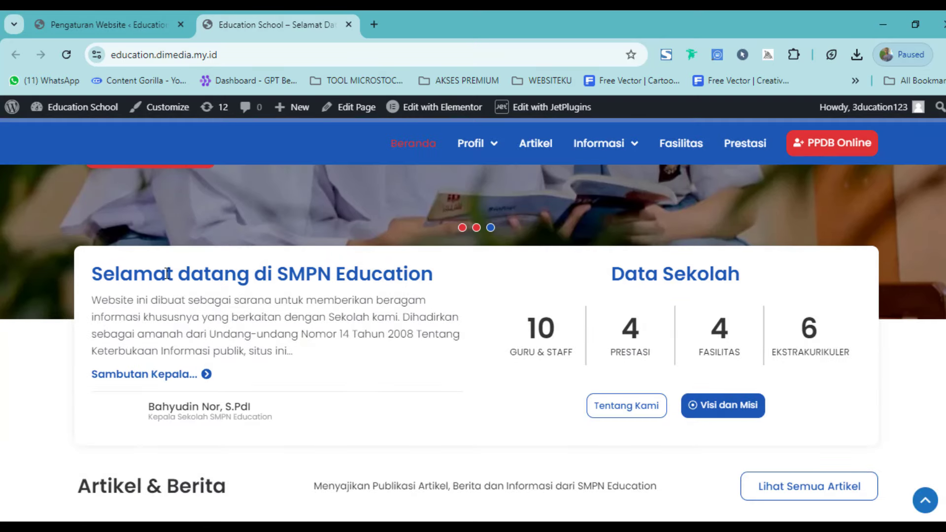
left_click_drag(167, 274, 422, 266)
scroll(460, 280, "down", 15)
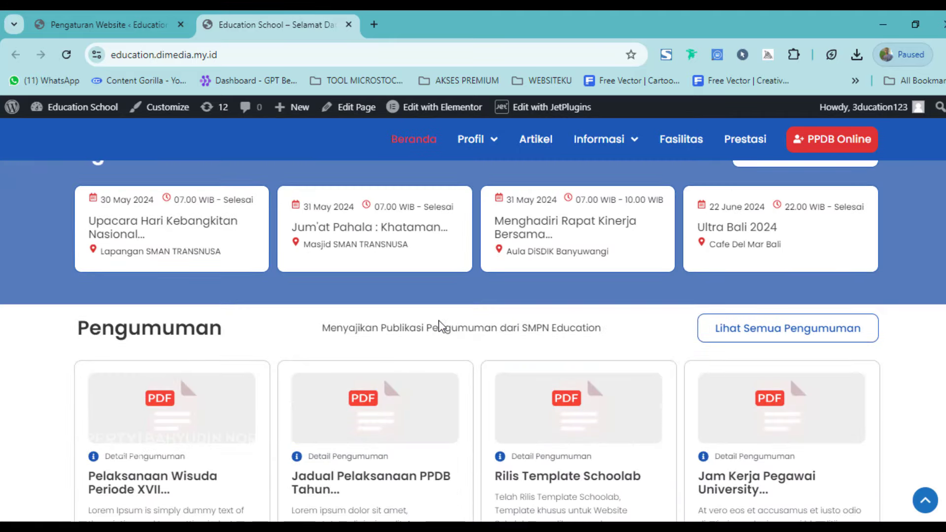
scroll(439, 321, "down", 2)
scroll(439, 321, "up", 10)
scroll(381, 300, "down", 2)
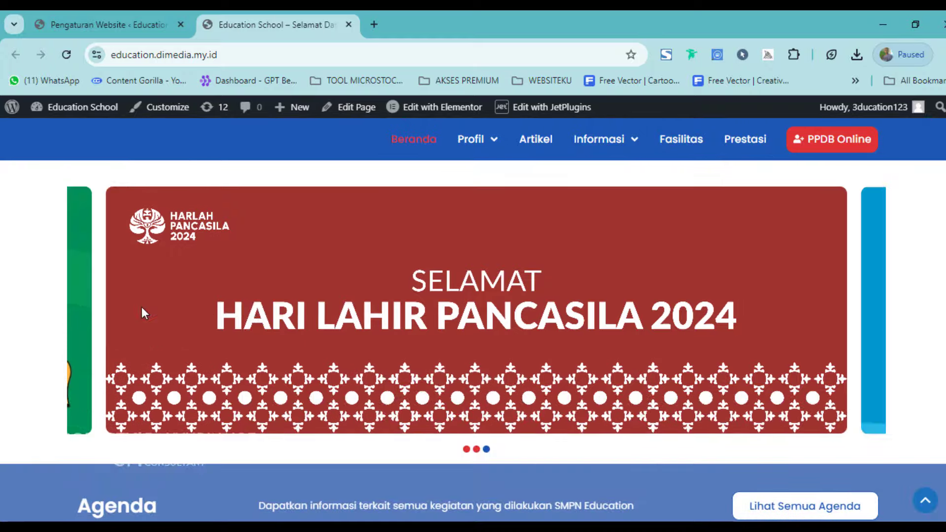
left_click_drag(141, 307, 503, 308)
scroll(339, 315, "up", 8)
scroll(339, 316, "up", 10)
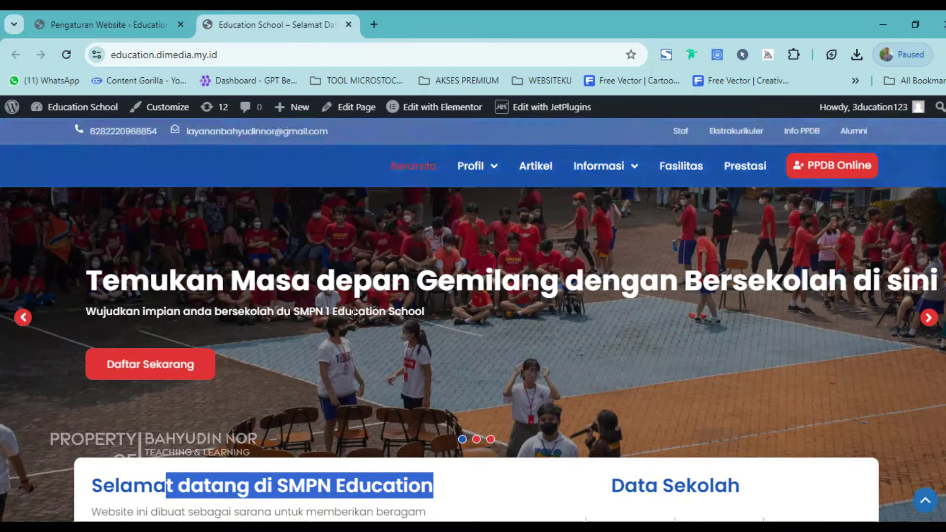
scroll(657, 275, "down", 3)
scroll(644, 266, "up", 1)
scroll(645, 267, "up", 3)
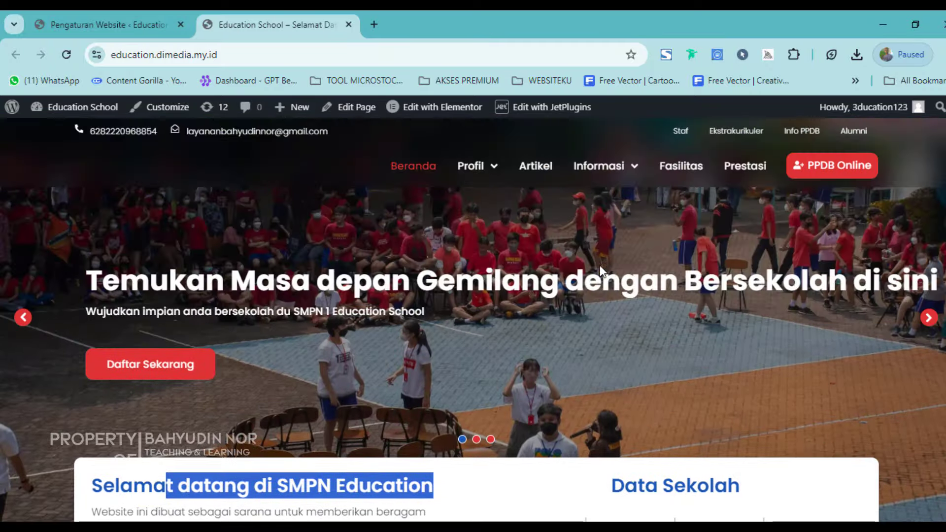
Step: Examine the home page's extracurricular, achievement, alumni and partner link sections, plus the footer's contact details, address and social media links
scroll(572, 322, "down", 15)
scroll(581, 360, "down", 18)
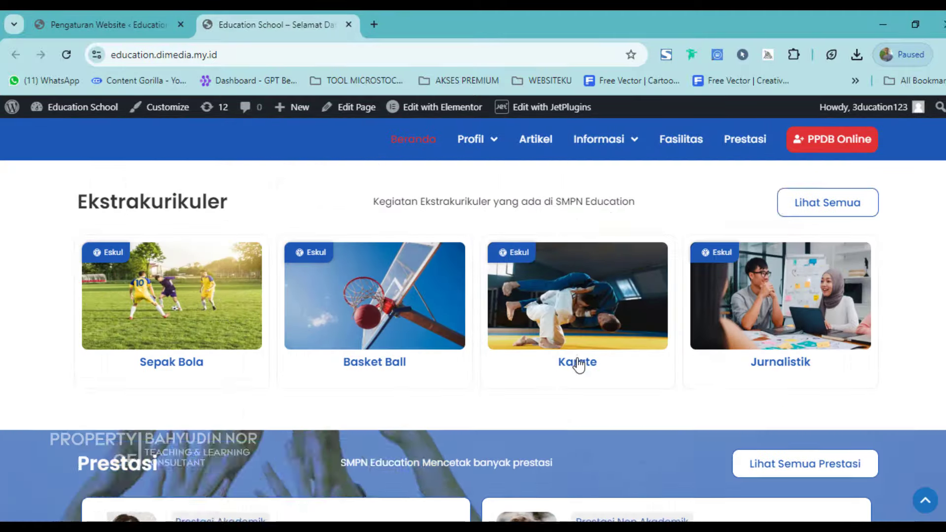
scroll(579, 365, "down", 10)
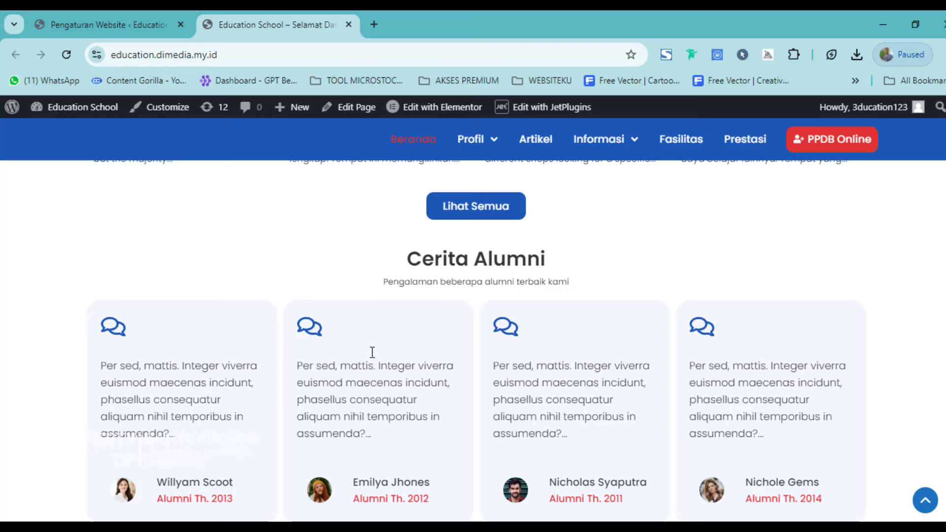
scroll(525, 389, "down", 8)
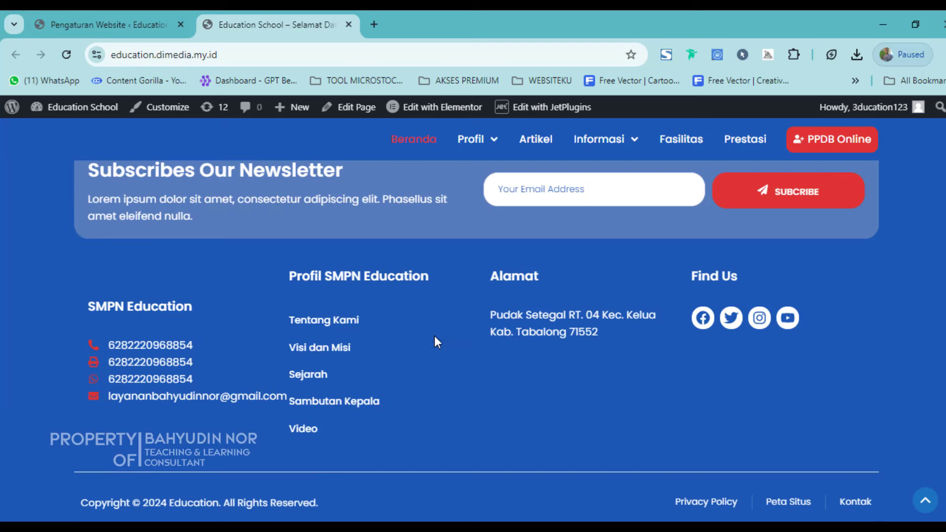
left_click_drag(92, 302, 285, 402)
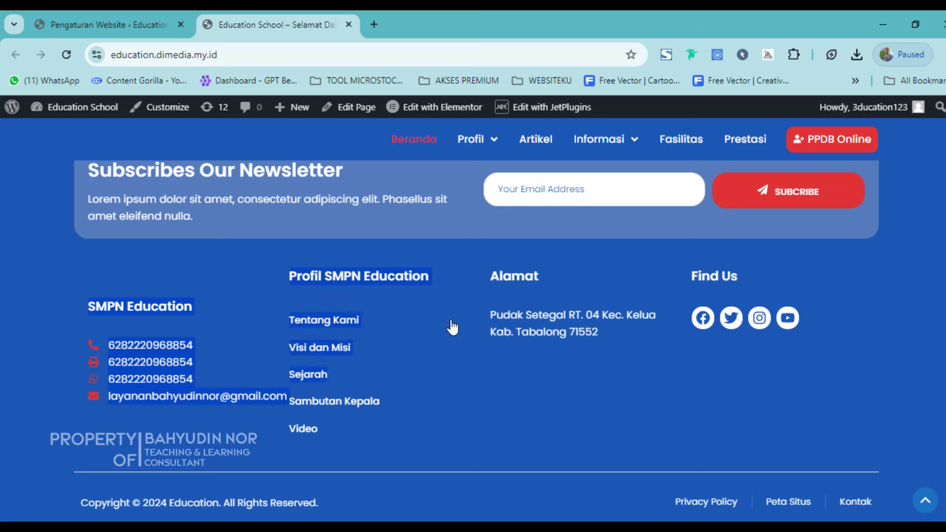
left_click_drag(496, 315, 553, 330)
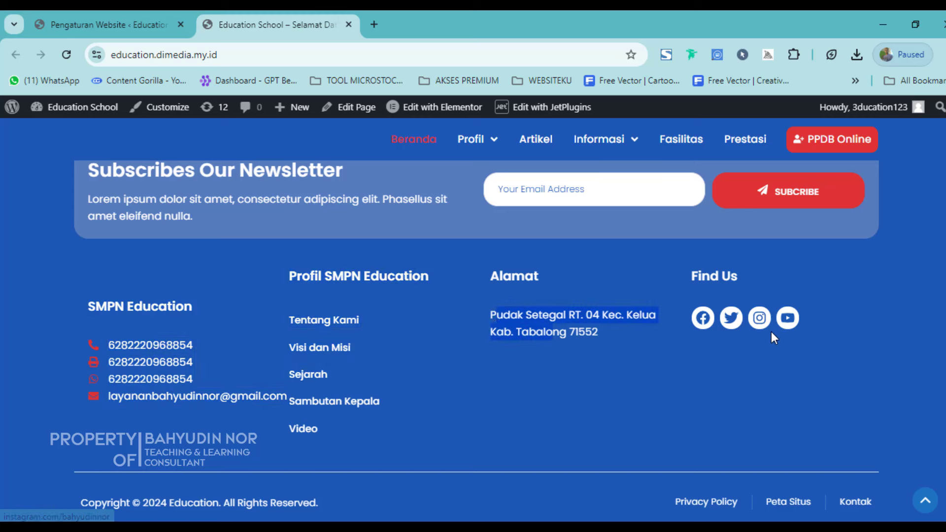
scroll(753, 339, "up", 4)
scroll(754, 343, "down", 4)
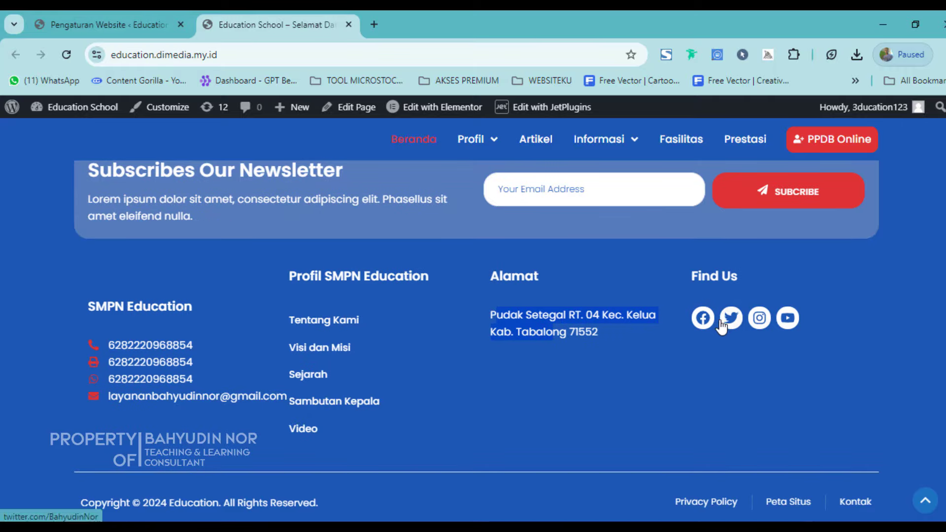
scroll(682, 341, "up", 15)
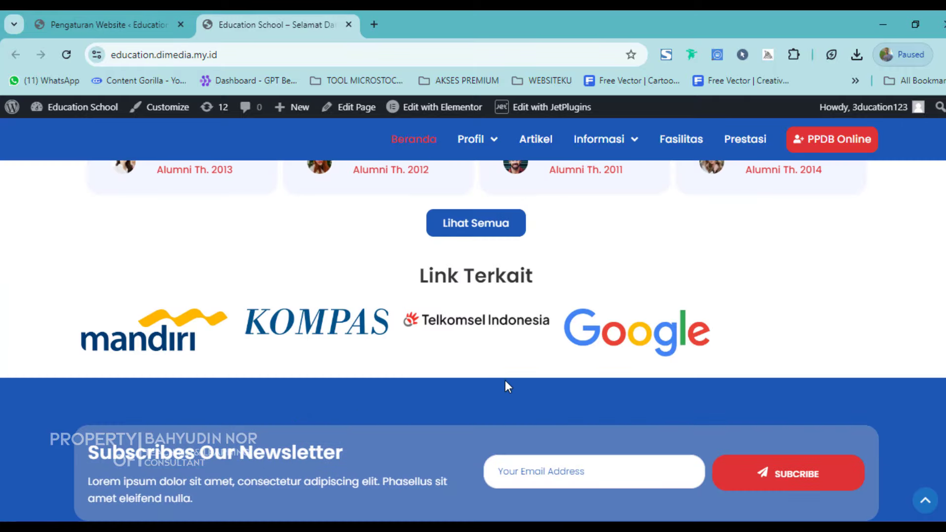
scroll(521, 386, "up", 10)
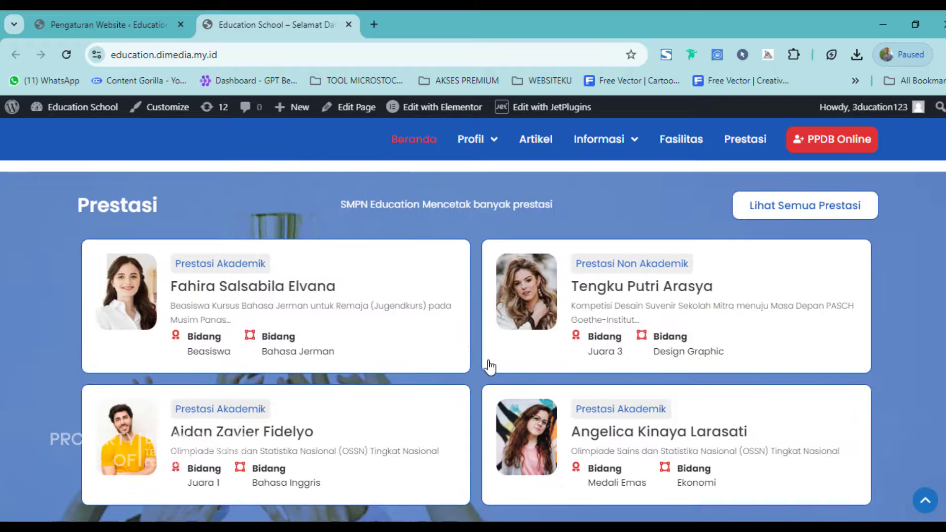
scroll(446, 328, "up", 15)
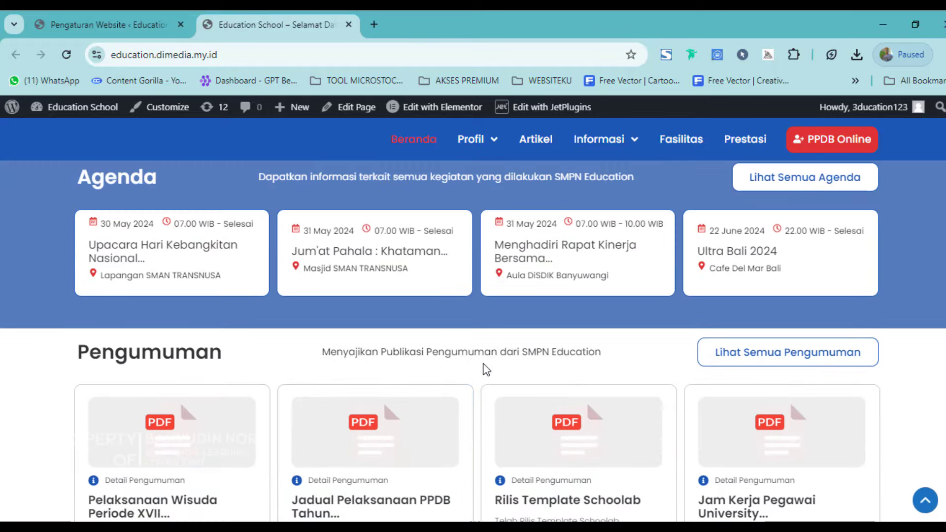
scroll(483, 368, "up", 5)
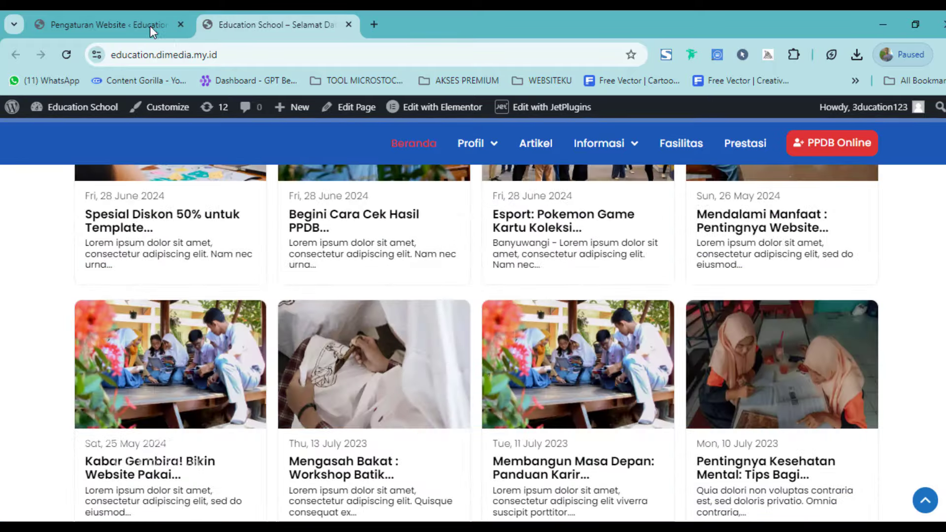
Step: Go through the WordPress dashboard to the Pengaturan Website settings and display the Profil Sekolah section
left_click(135, 24)
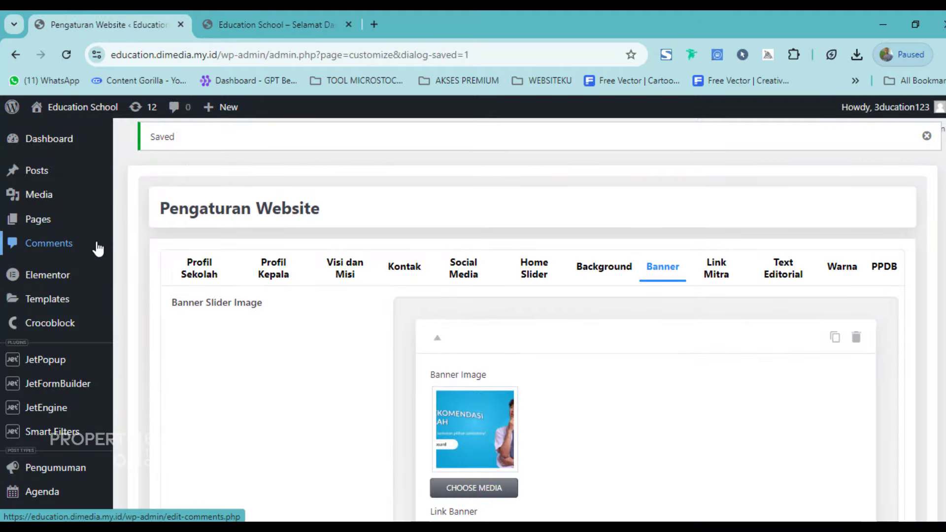
mouse_move(79, 282)
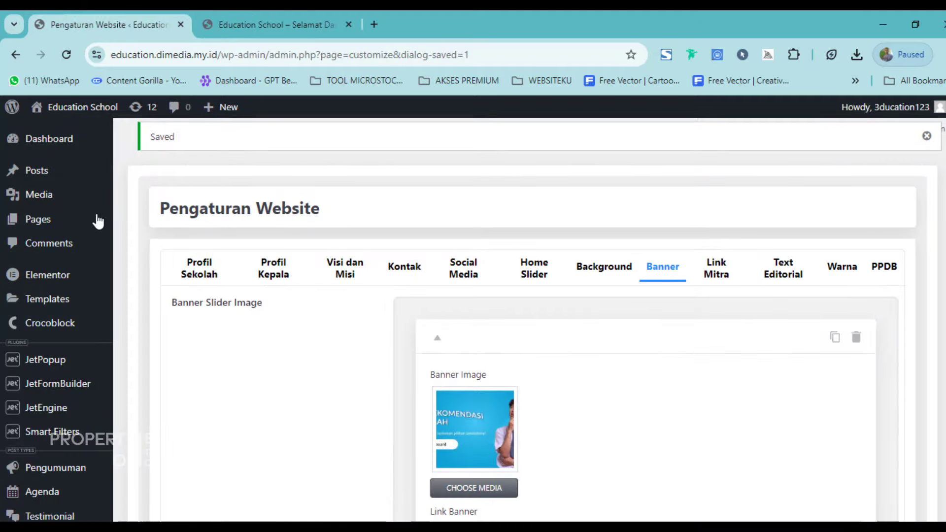
left_click(48, 143)
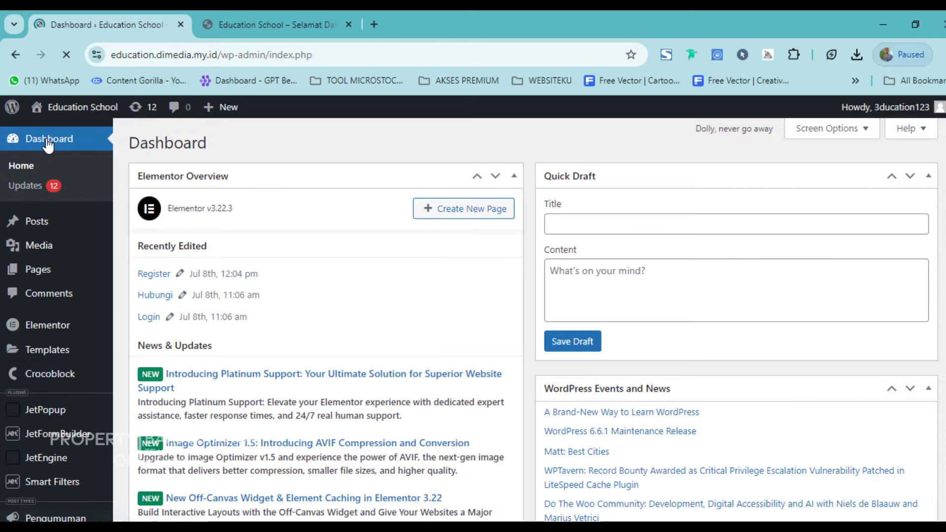
scroll(83, 296, "down", 5)
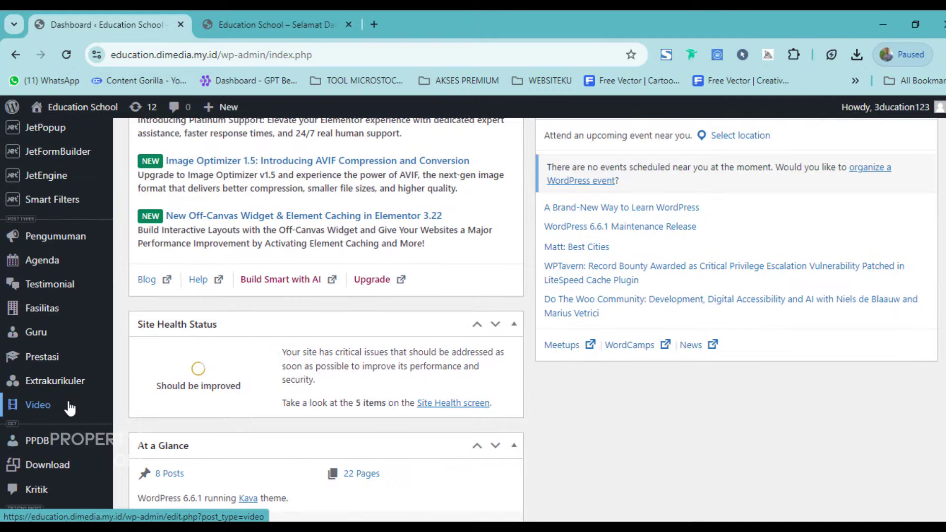
scroll(45, 414, "down", 3)
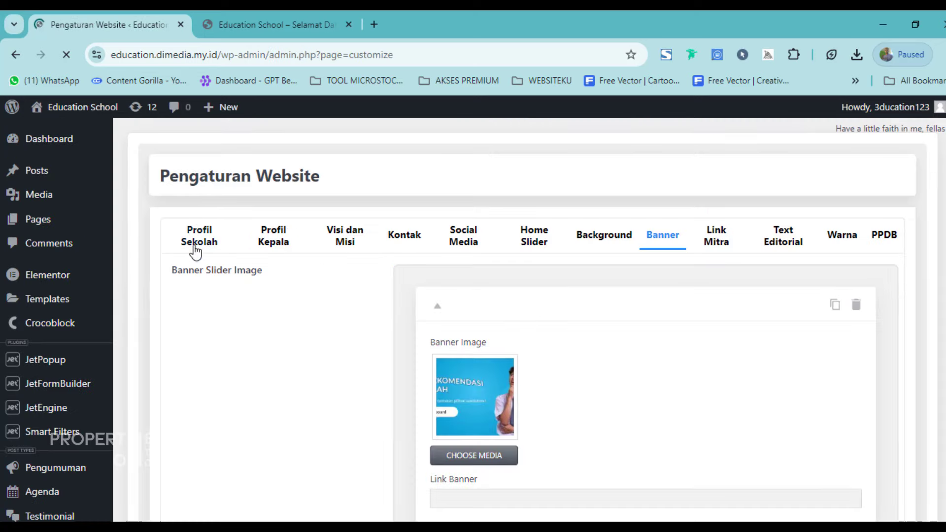
scroll(198, 173, "down", 2)
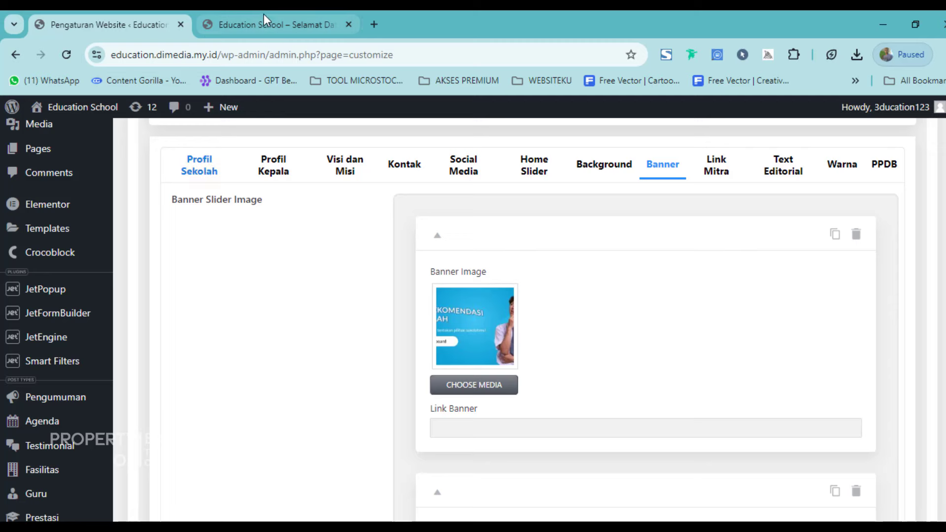
left_click(202, 167)
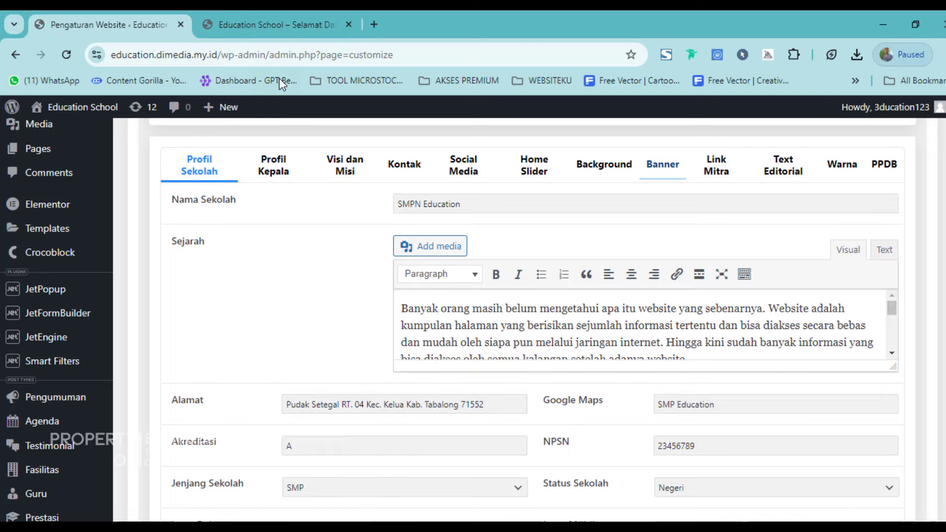
Step: Return to the public school home page and open the Sambutan Kepala page from the welcome section
left_click(229, 17)
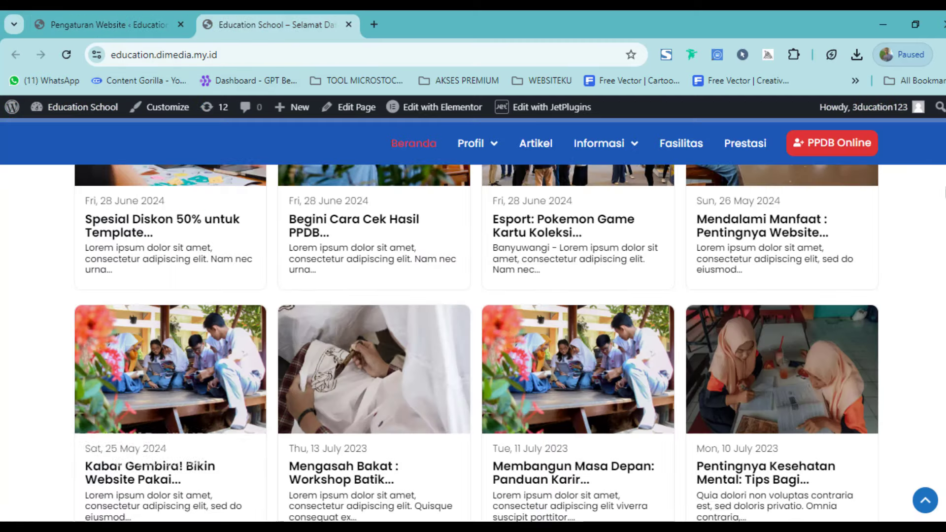
scroll(907, 197, "up", 6)
scroll(723, 270, "up", 4)
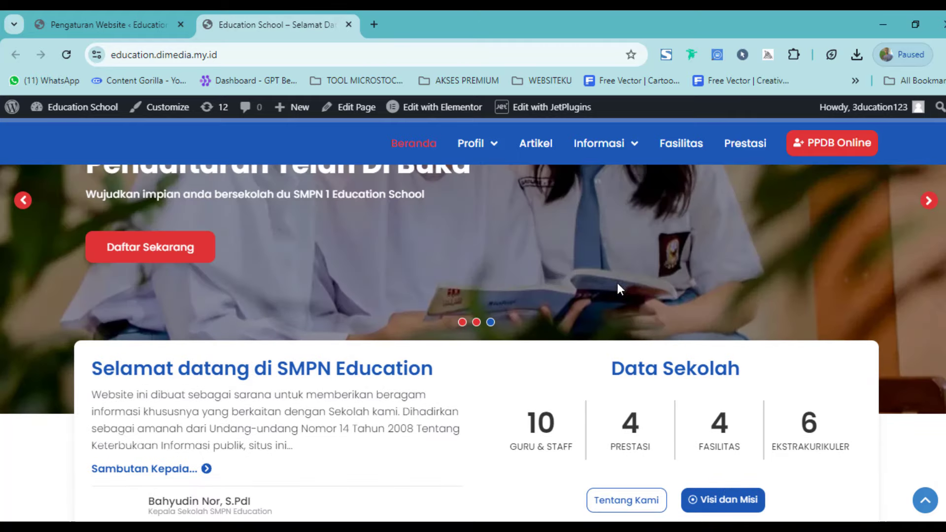
scroll(619, 287, "down", 4)
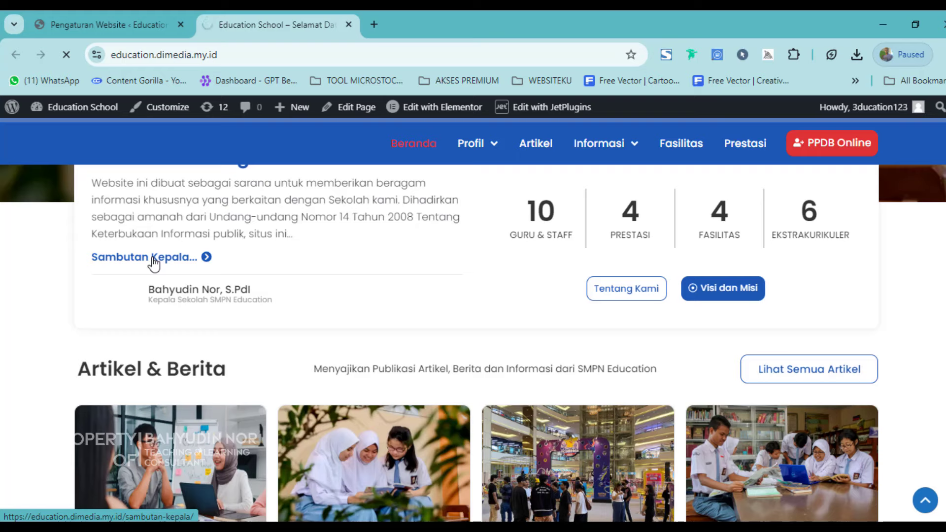
scroll(404, 326, "down", 5)
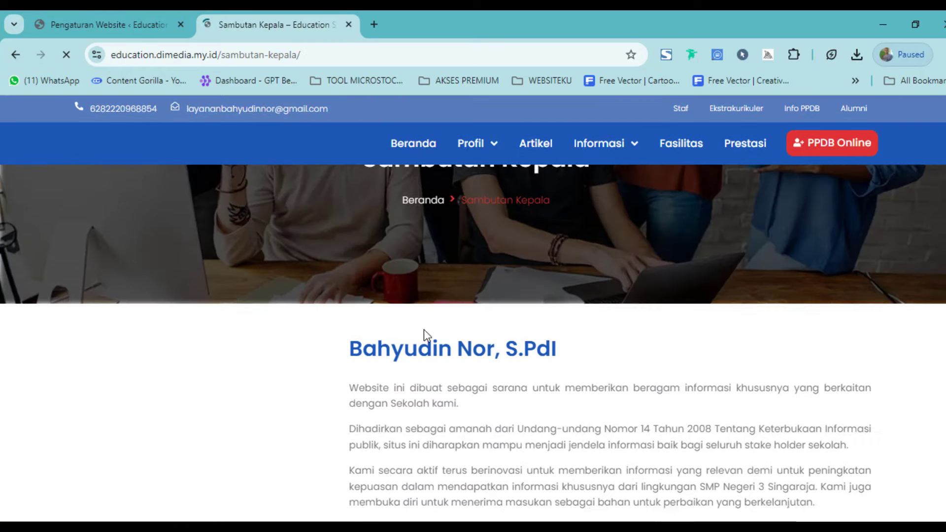
Step: Examine the principal's name, the welcome text and the photo area beside it on the Sambutan Kepala page
left_click_drag(363, 225, 621, 291)
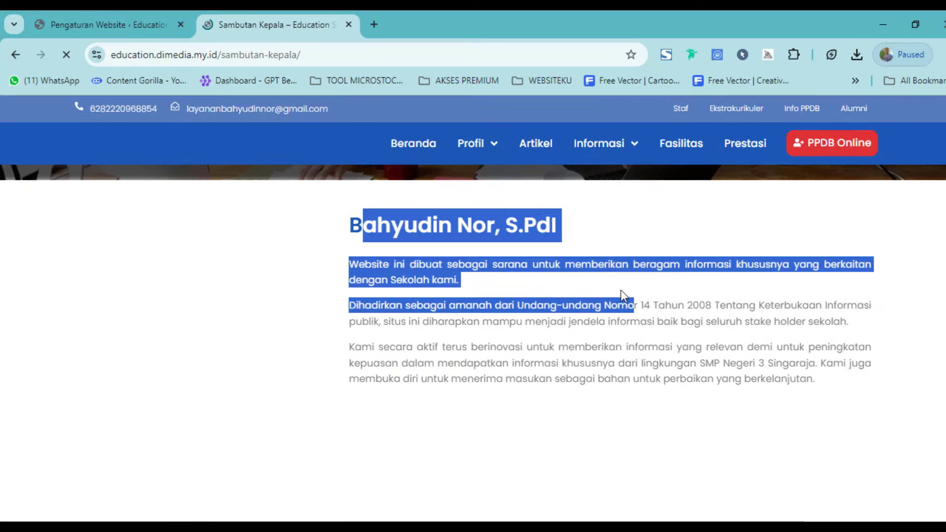
left_click(445, 227)
left_click_drag(330, 219, 598, 253)
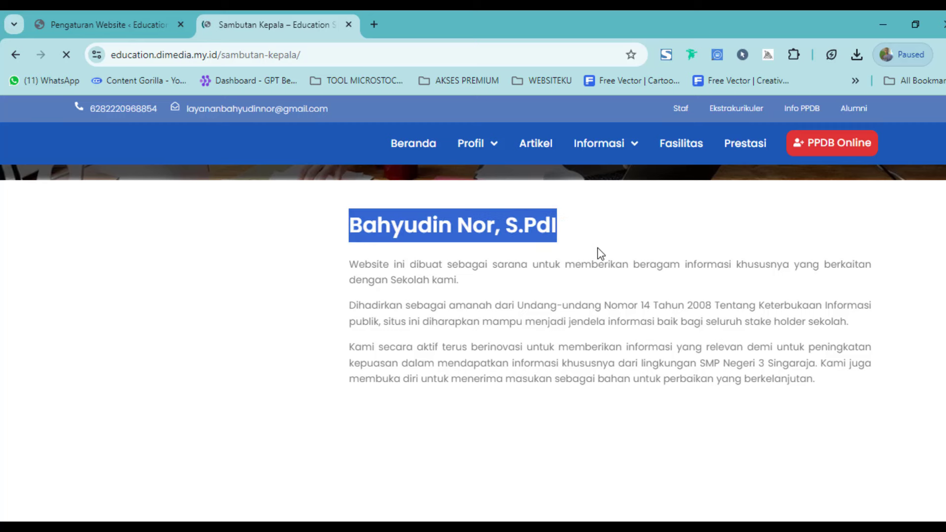
scroll(562, 279, "down", 2)
scroll(544, 282, "up", 2)
left_click_drag(358, 263, 762, 364)
scroll(131, 256, "down", 5)
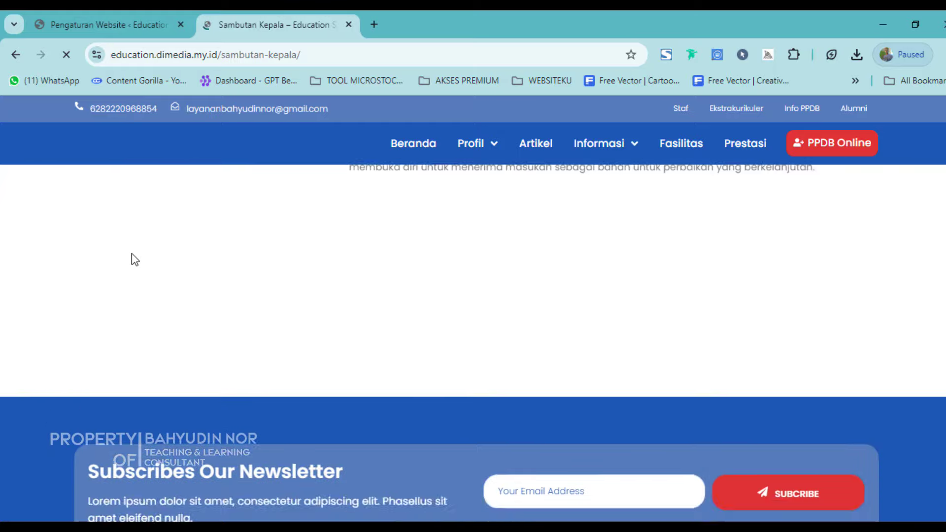
scroll(118, 276, "up", 6)
left_click(171, 400)
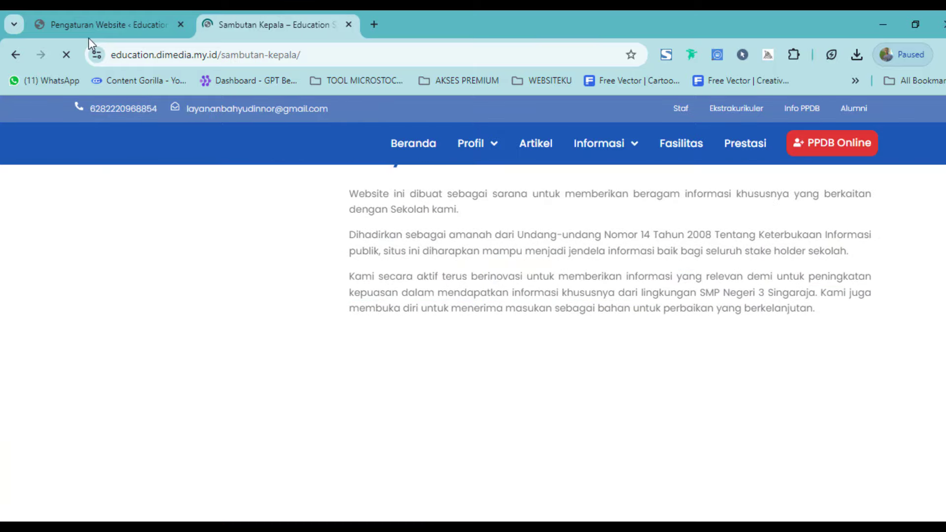
Step: Review the Profil Sekolah fields in the website settings and reload the public Sambutan Kepala page
left_click(98, 25)
scroll(473, 285, "down", 4)
scroll(473, 285, "up", 3)
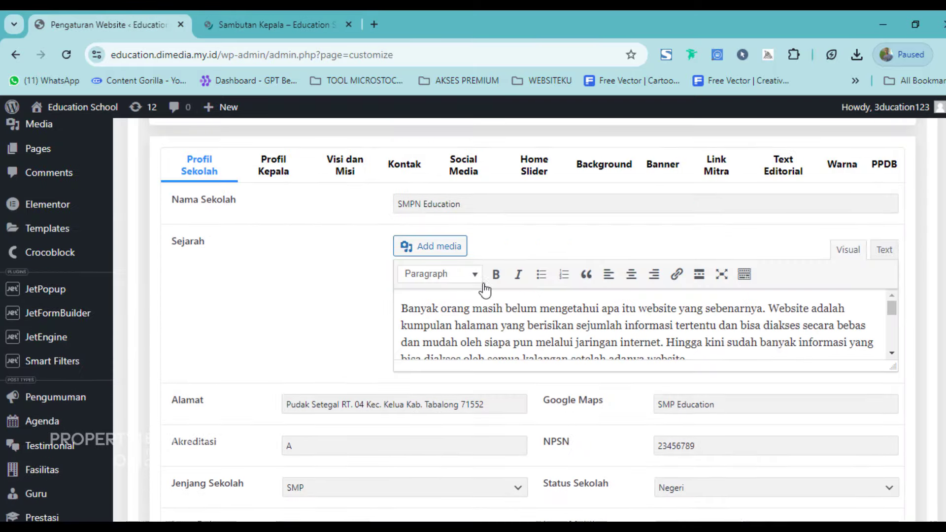
left_click(219, 19)
key("F5")
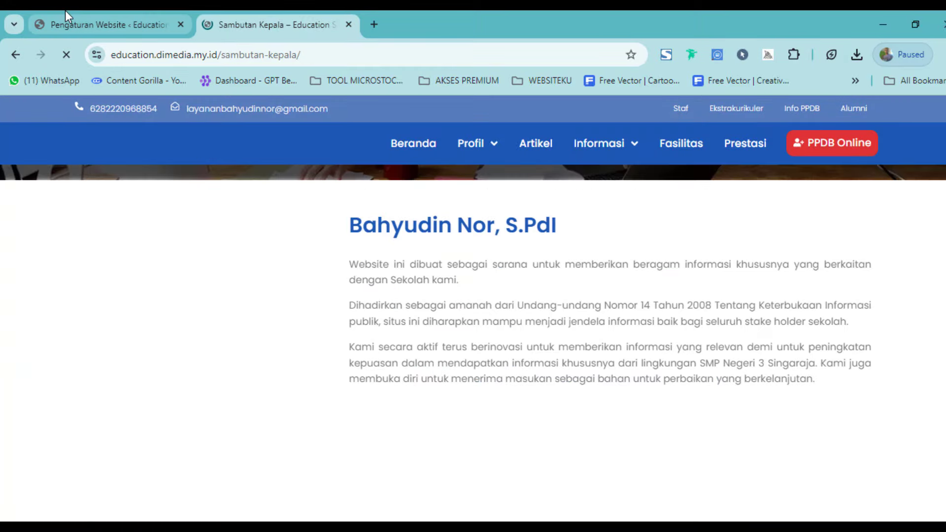
Step: Set Nama Sekolah to "SMPN 1 Educator" in the Profil Sekolah section of the website settings
left_click(66, 15)
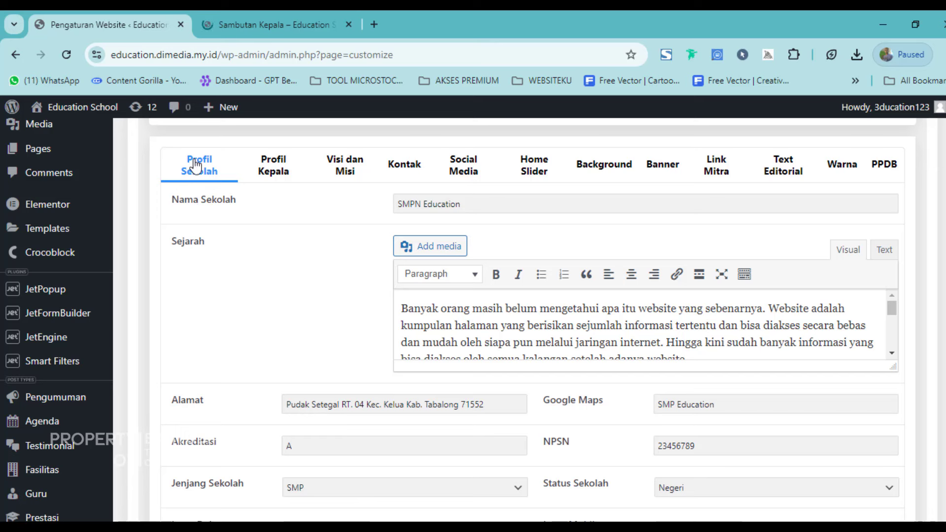
triple_click(436, 204)
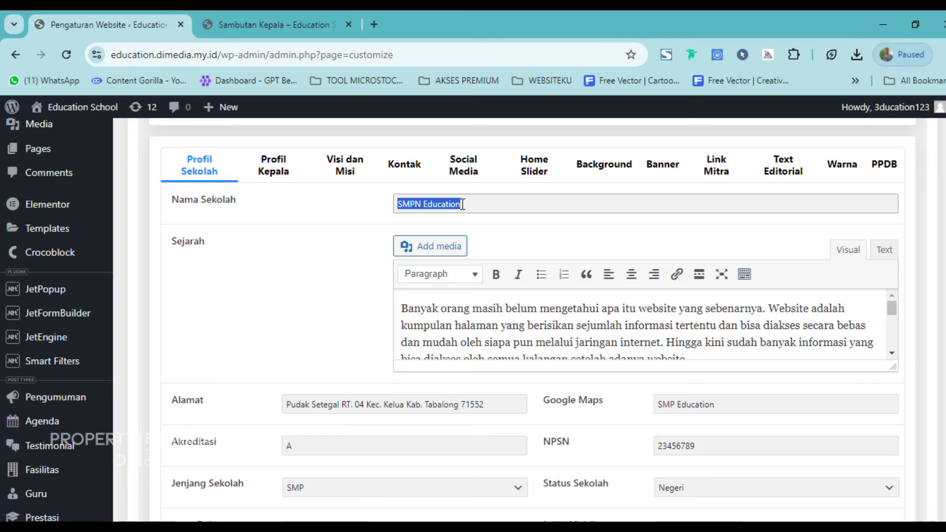
type("SMPN ")
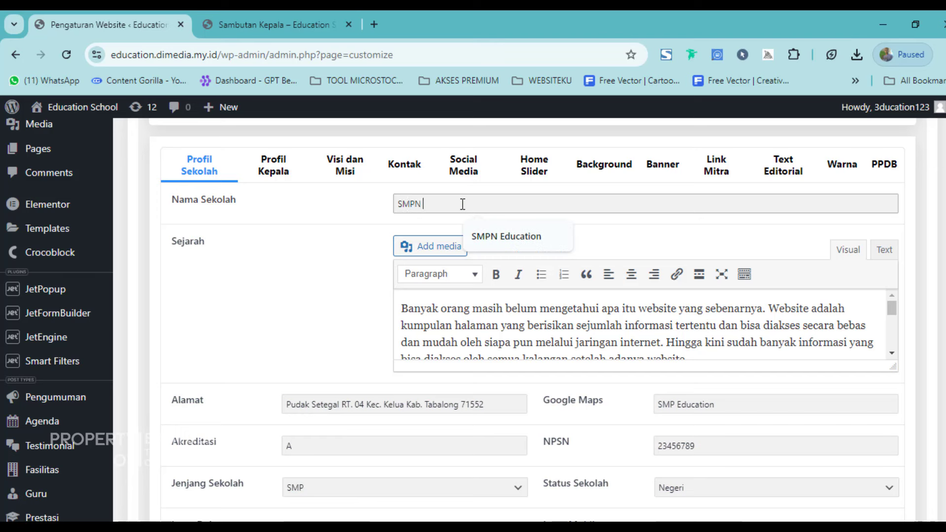
type("1 Educator")
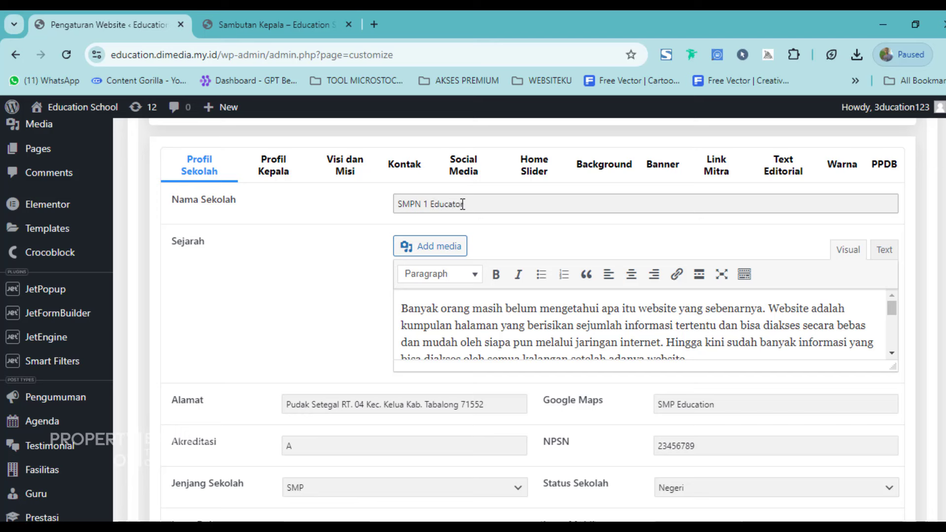
left_click(417, 313)
scroll(442, 242, "down", 3)
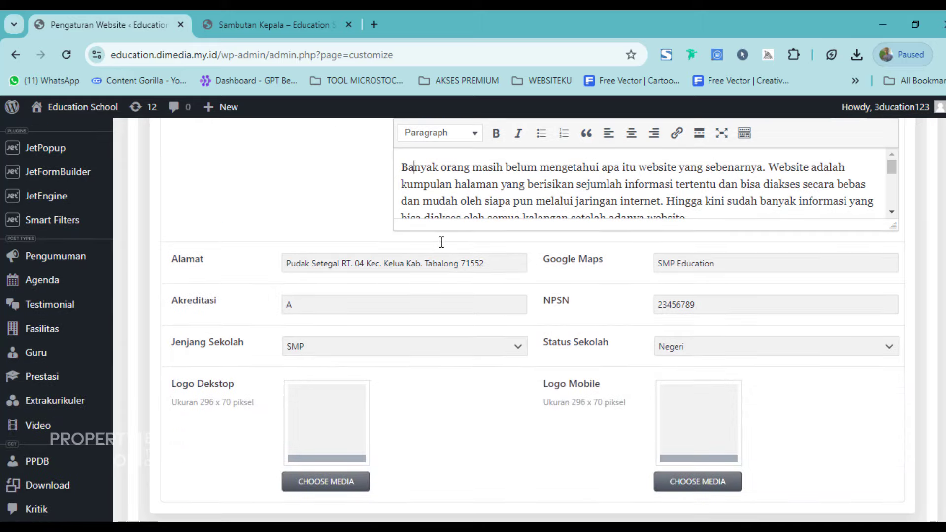
Step: Return to the public school home page and open the Tentang Kami page at its Sambutan Kepala Sekolah section
left_click(243, 29)
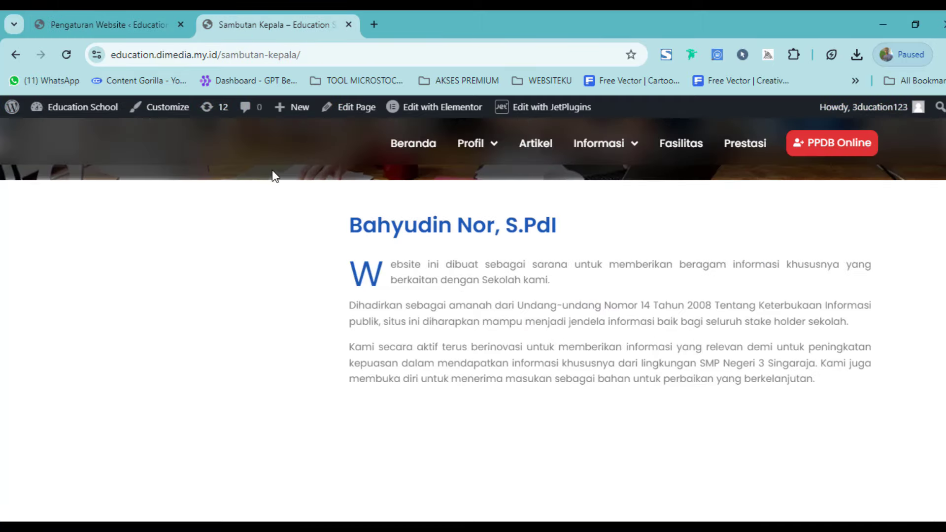
left_click(15, 55)
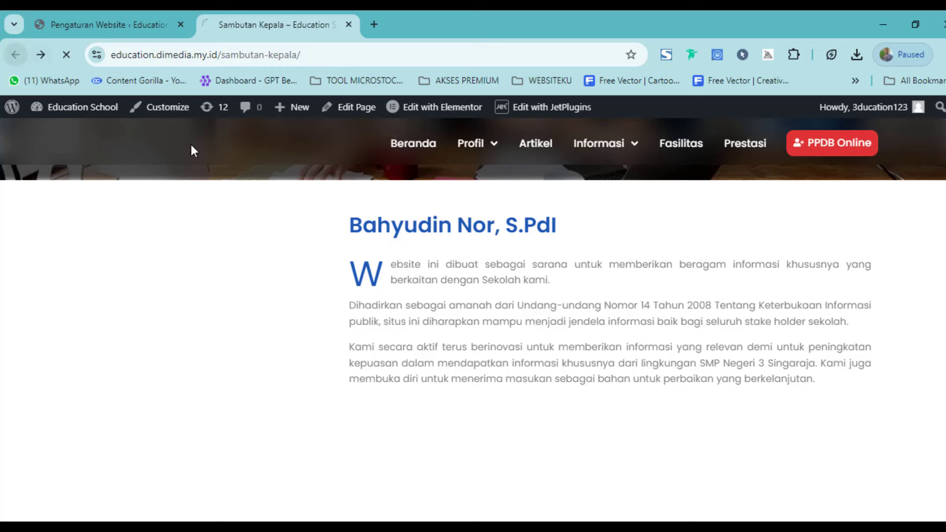
left_click(101, 21)
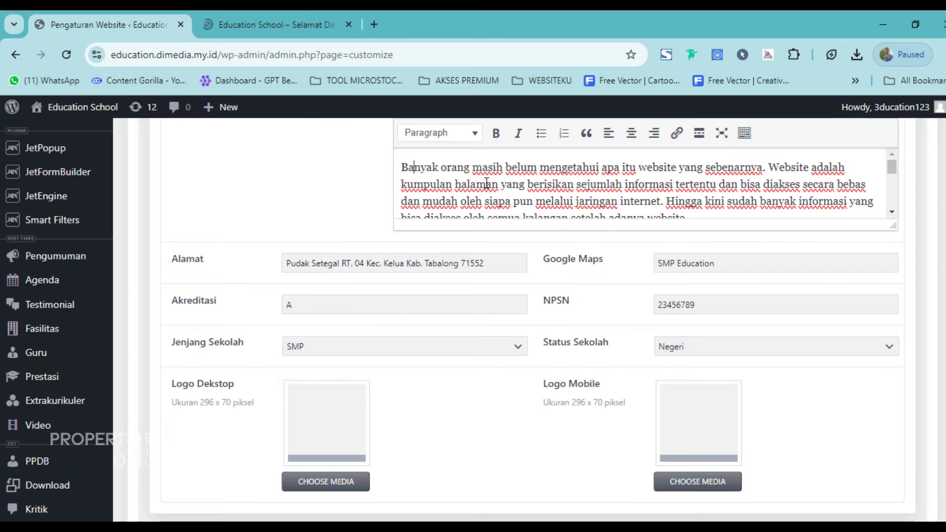
left_click(295, 12)
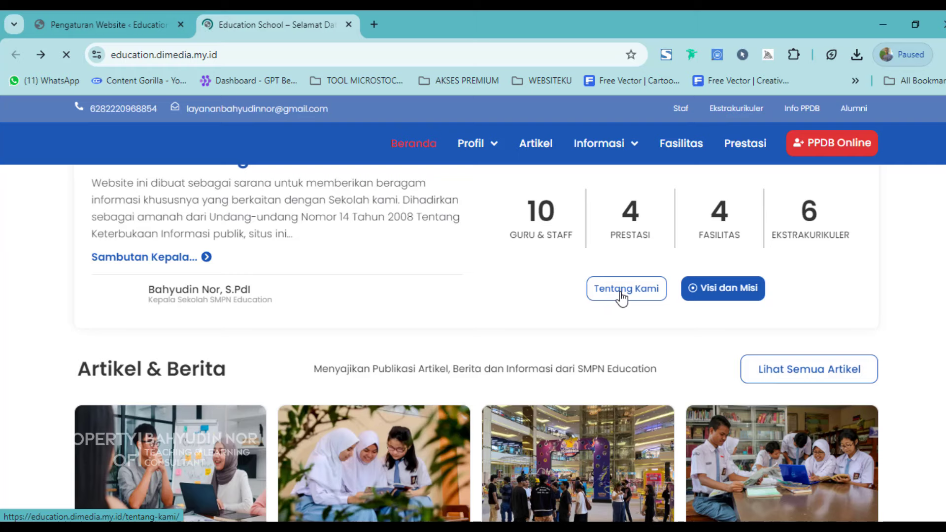
left_click(623, 295)
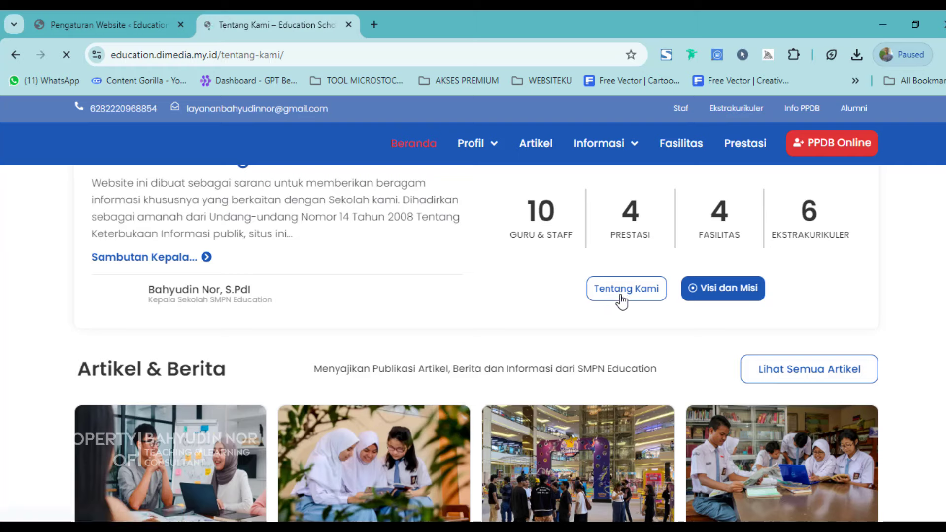
scroll(619, 302, "down", 5)
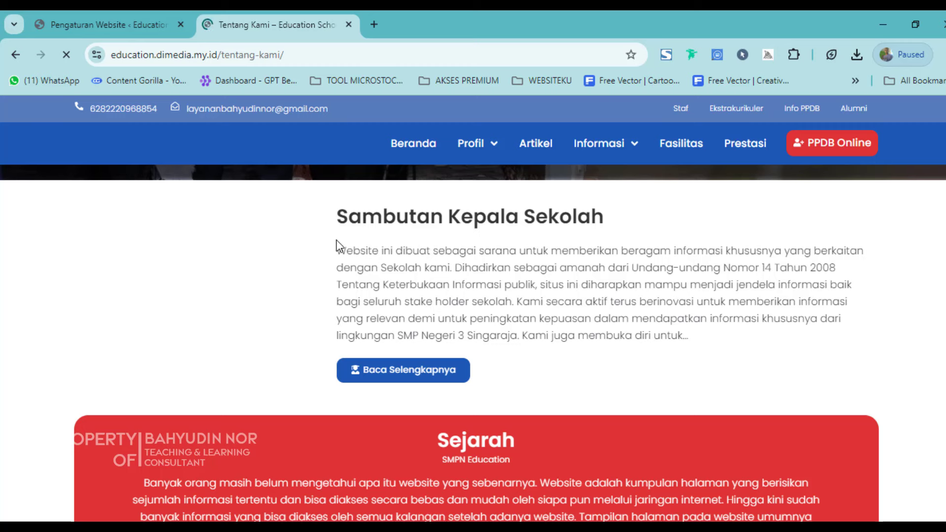
Step: Compare the Sambutan Kepala Sekolah text on the Tentang Kami page with the Sambutan Kepala field in the Profil Kepala settings
left_click_drag(342, 218, 628, 249)
left_click(400, 247)
left_click_drag(359, 250, 754, 321)
left_click(114, 25)
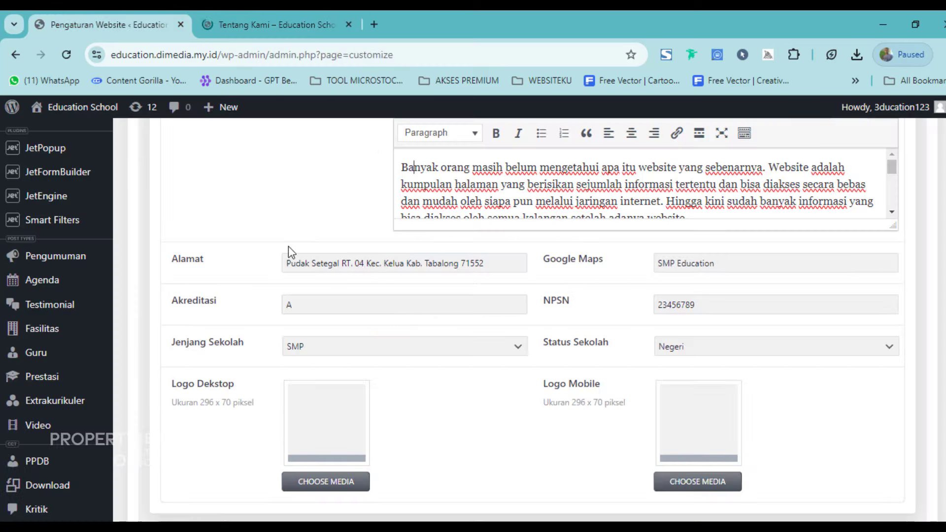
scroll(447, 204, "up", 4)
scroll(296, 168, "down", 1)
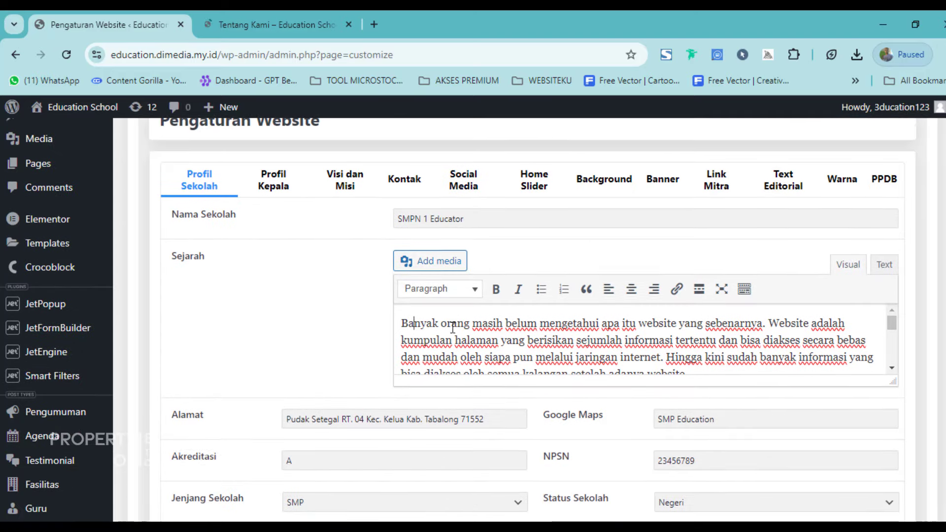
left_click(280, 164)
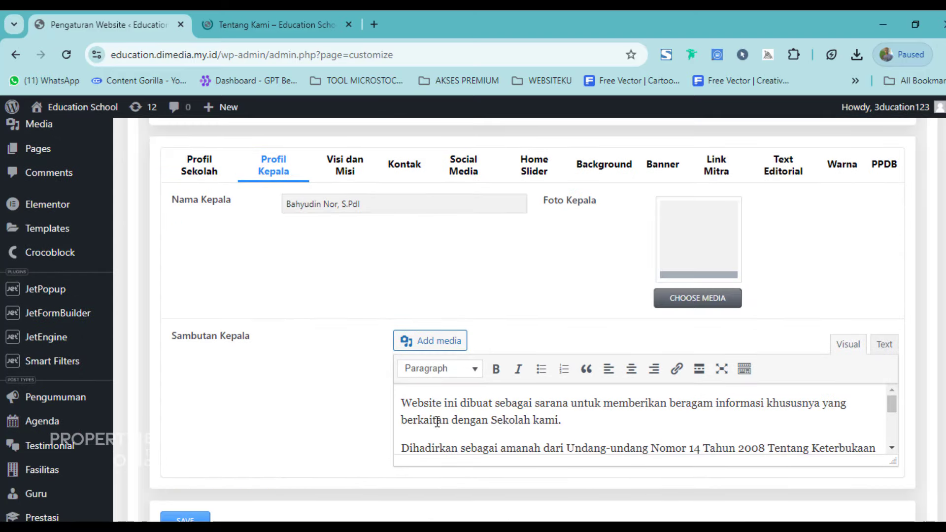
left_click_drag(432, 420, 449, 420)
left_click(213, 169)
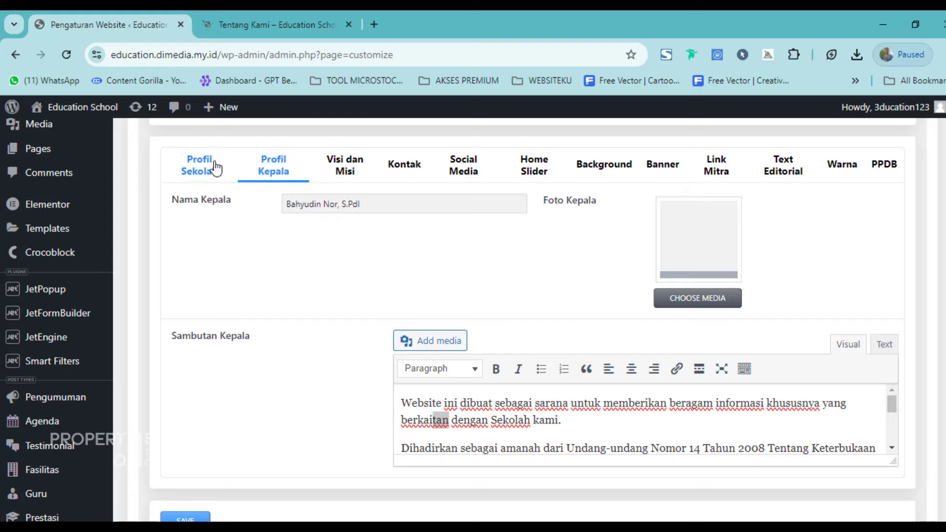
Step: Compare the Sejarah section on the Tentang Kami page with the Sejarah field in the Profil Sekolah settings
left_click(282, 16)
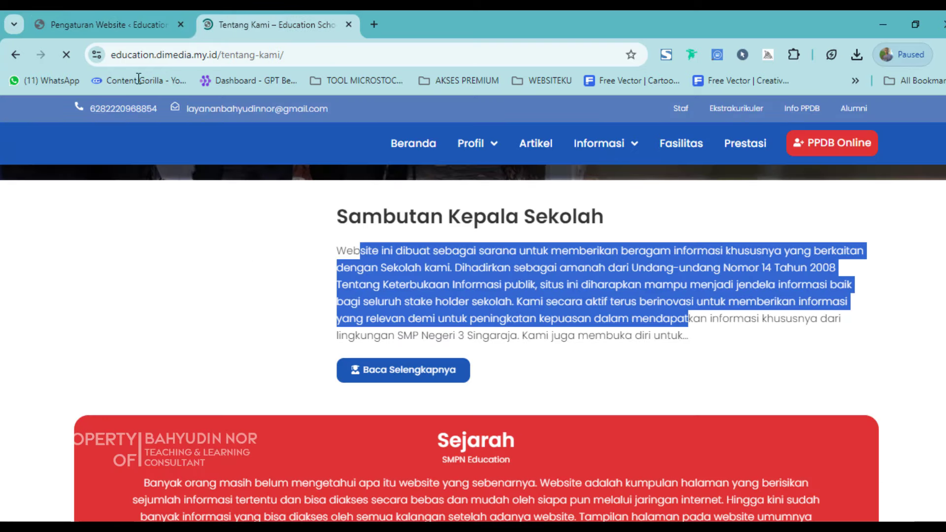
scroll(266, 283, "down", 3)
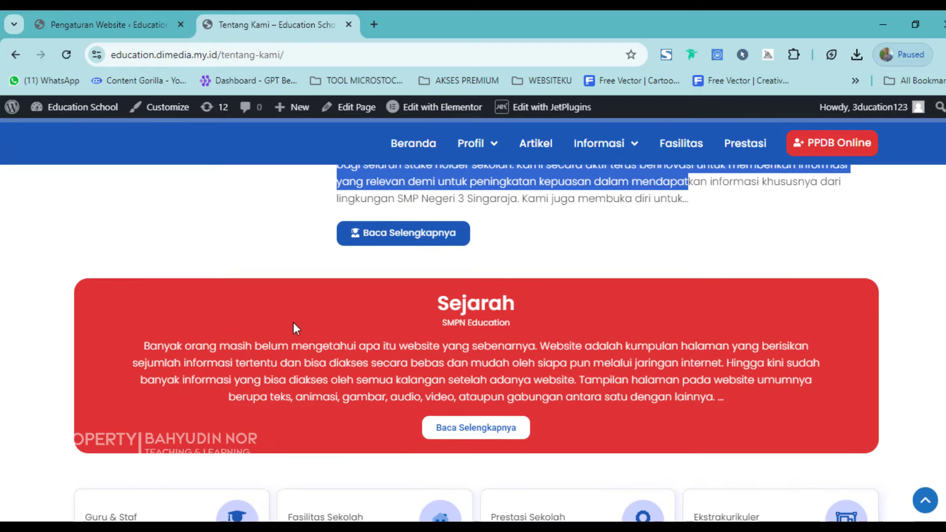
left_click_drag(416, 309, 531, 332)
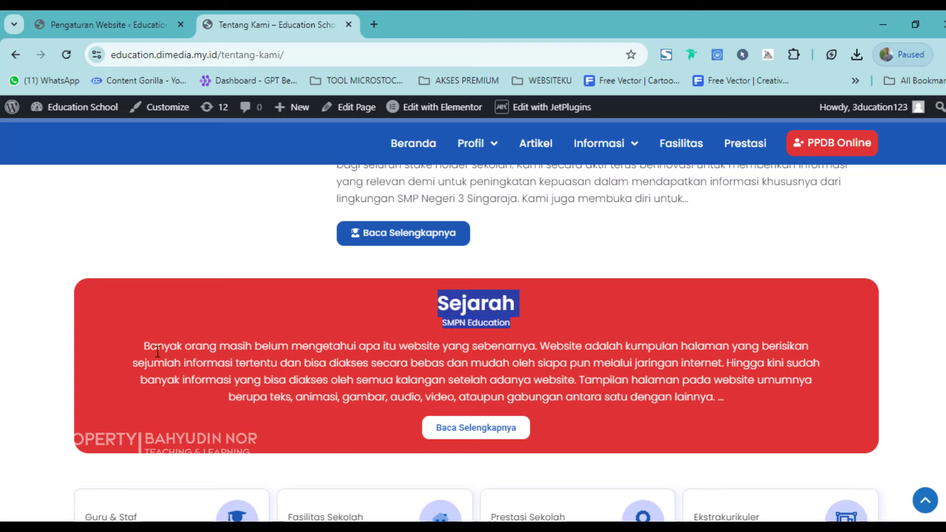
left_click_drag(157, 352, 205, 358)
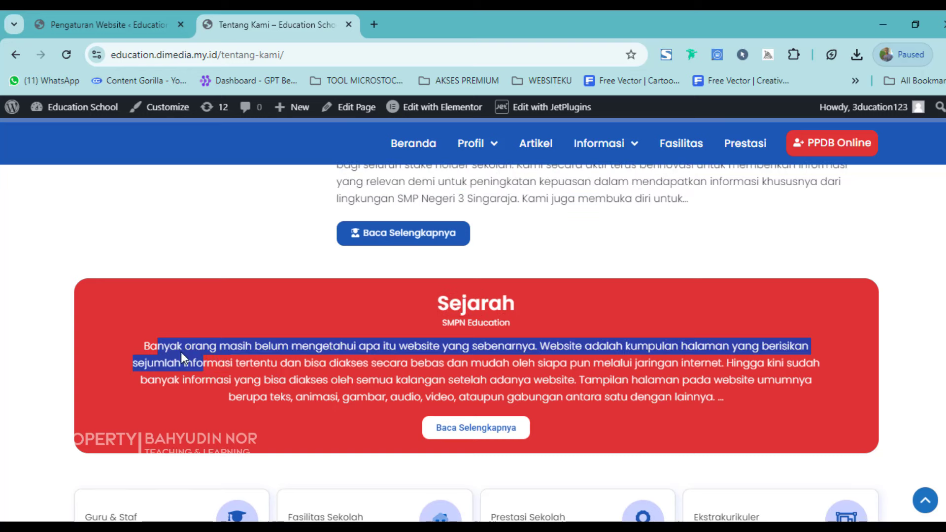
left_click(182, 352)
left_click(98, 25)
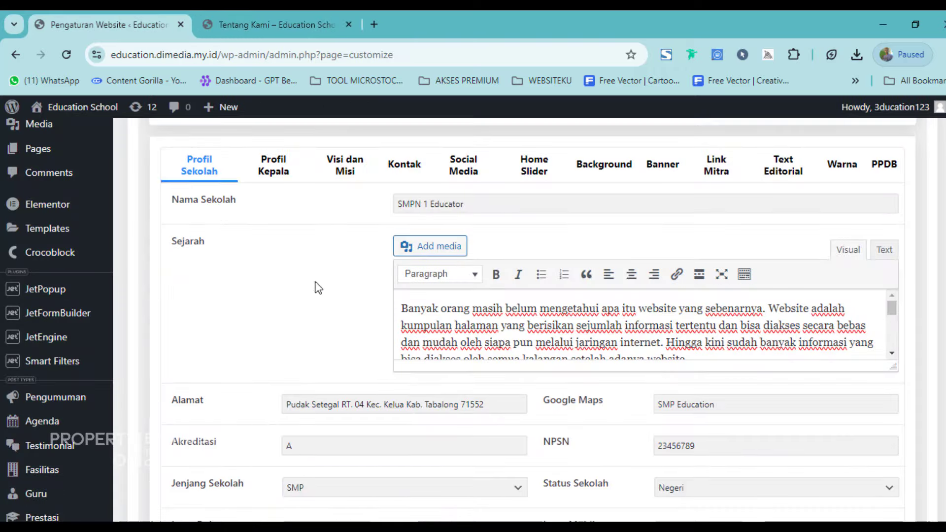
left_click_drag(414, 310, 581, 326)
left_click(581, 326)
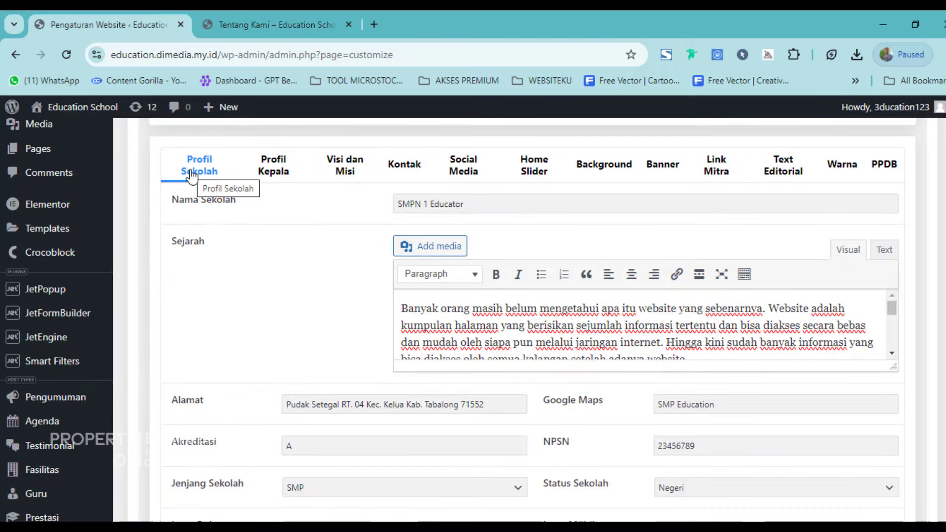
Step: Review the Alamat and Akreditasi fields, the Jenjang Sekolah options and the logo fields in the Profil Sekolah settings
scroll(424, 357, "down", 3)
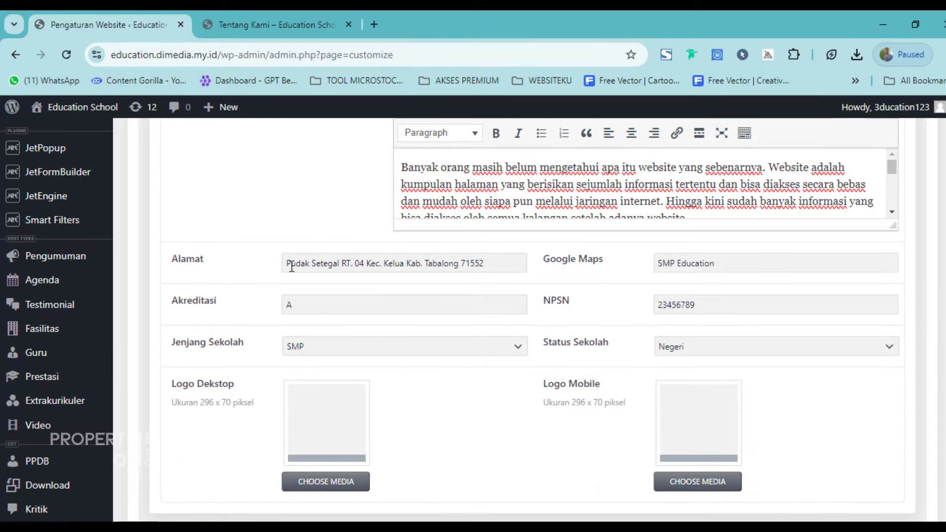
left_click_drag(286, 265, 521, 253)
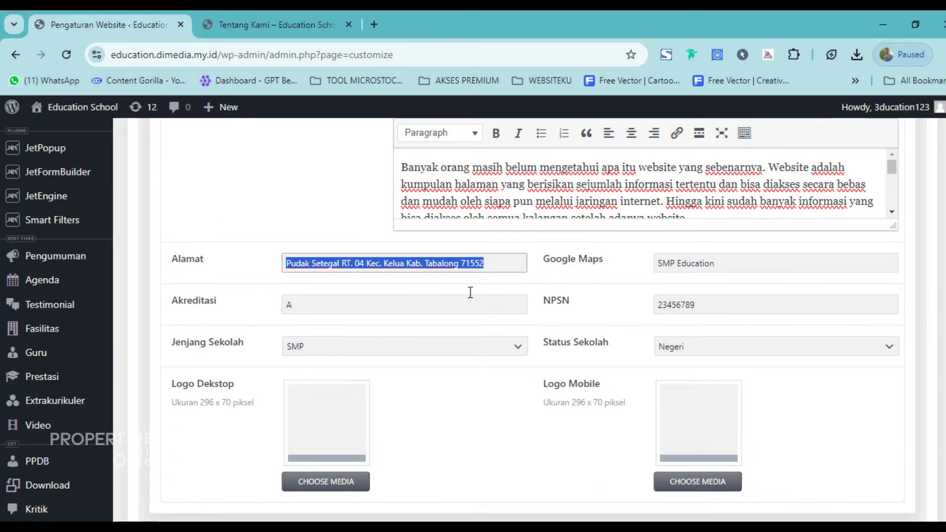
left_click(386, 310)
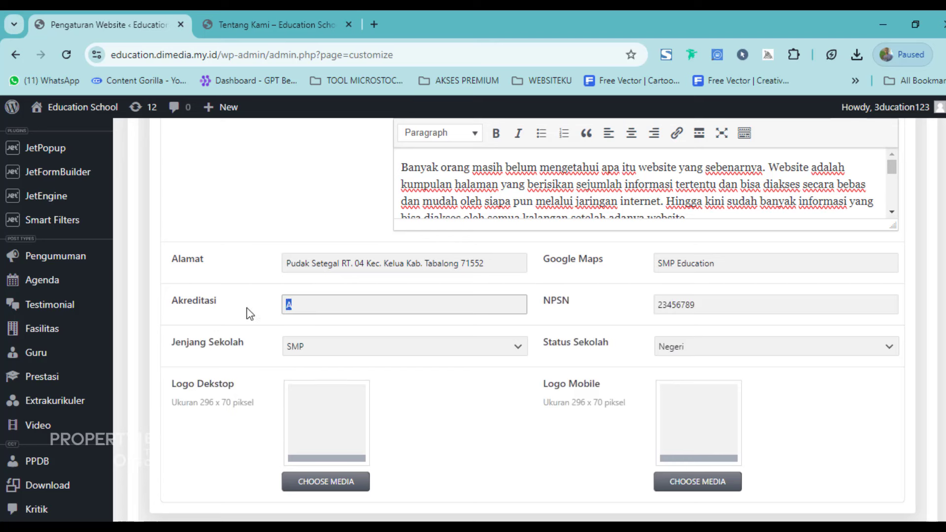
left_click(329, 349)
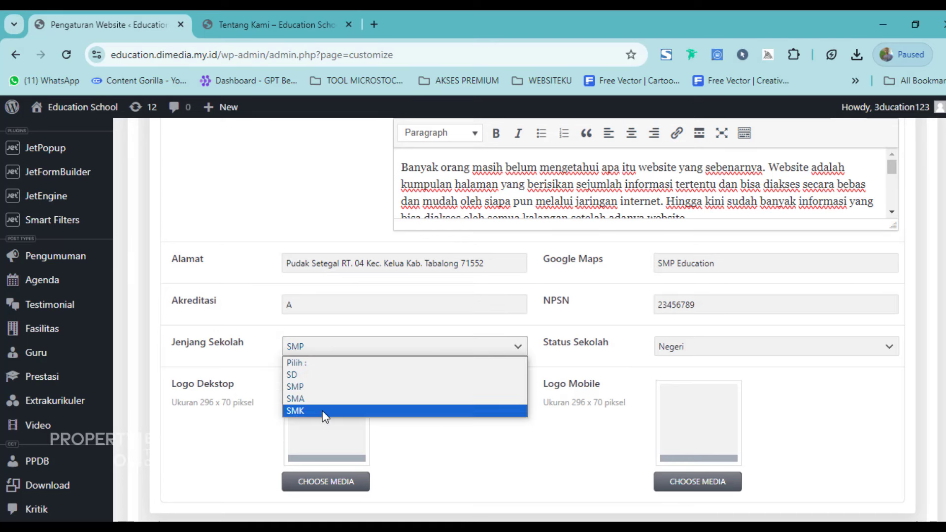
left_click(257, 341)
scroll(277, 371, "down", 1)
scroll(277, 372, "down", 1)
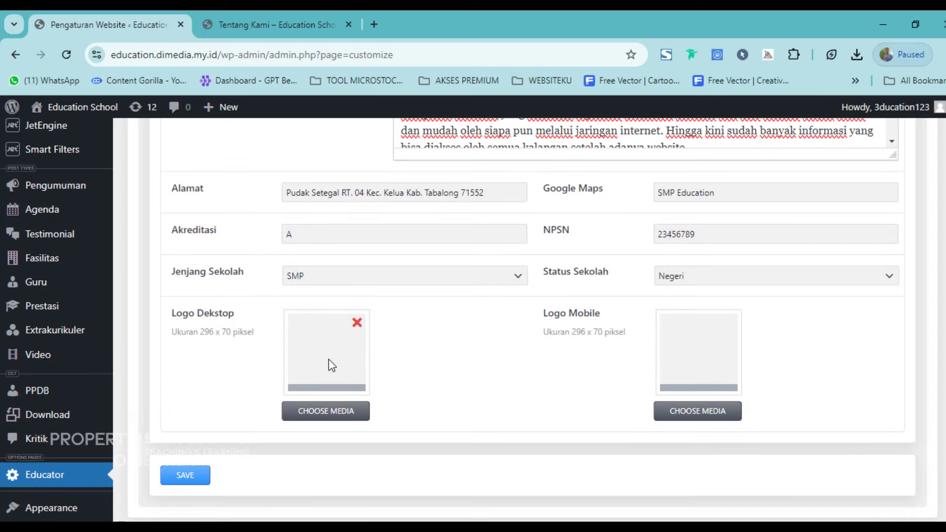
Step: Set the Logo Dekstop image to edu-logo.png from the media library
left_click(335, 416)
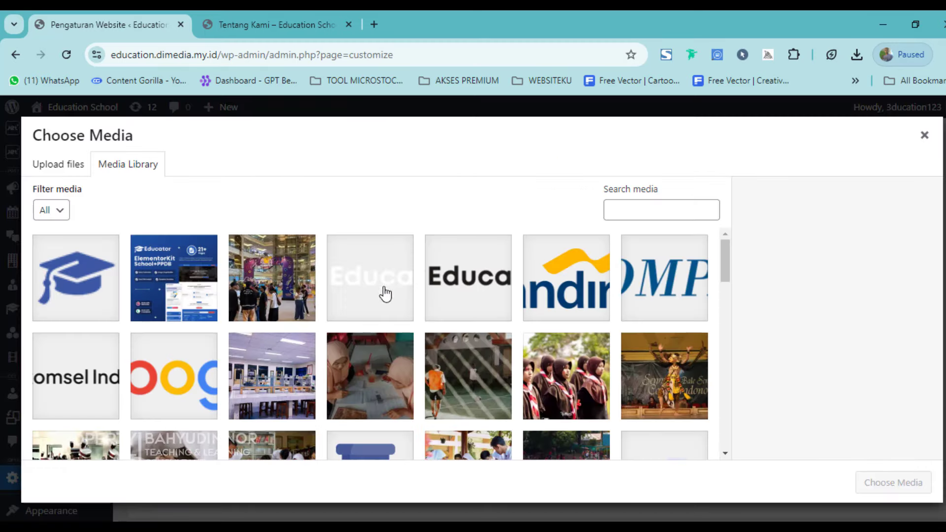
left_click(445, 279)
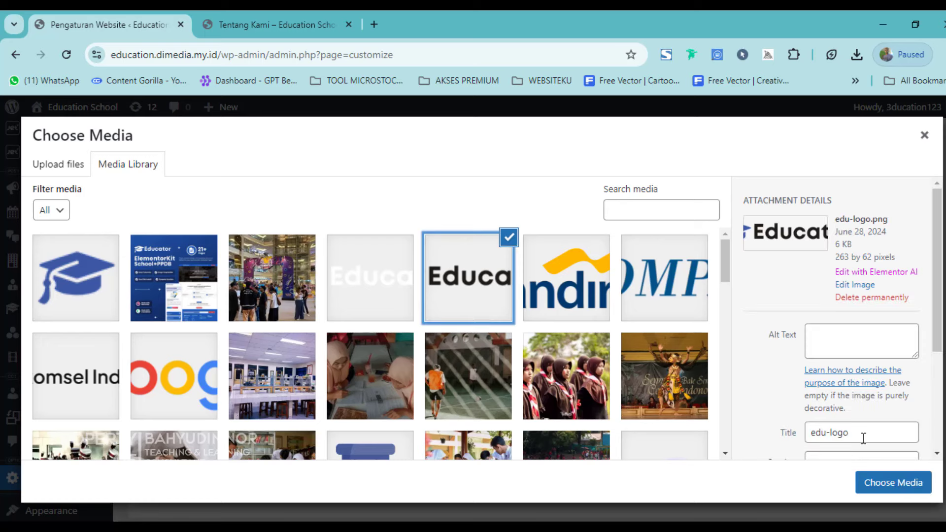
left_click(893, 482)
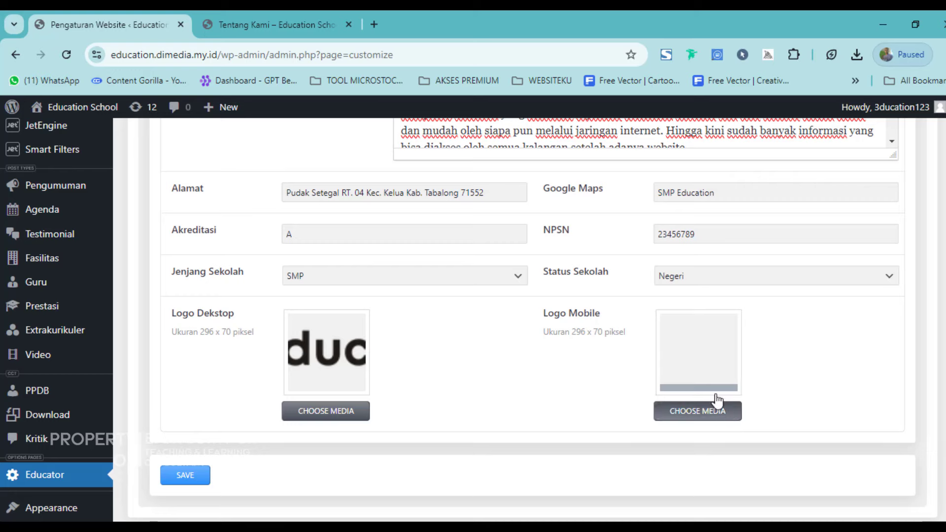
Step: Replace the Logo Mobile image with edu-logo-w.png from the media library, checking the public Tentang Kami page's statistics and map along the way
mouse_move(688, 337)
left_click(728, 324)
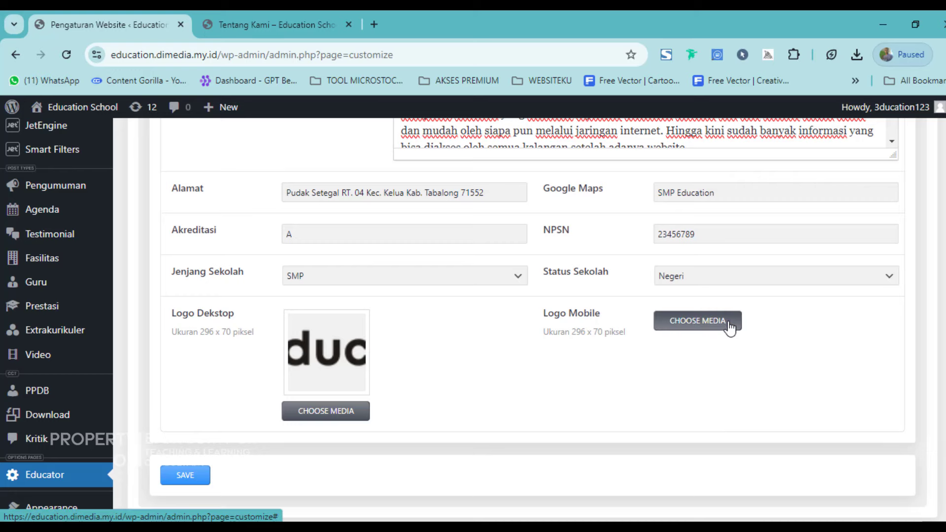
left_click(318, 26)
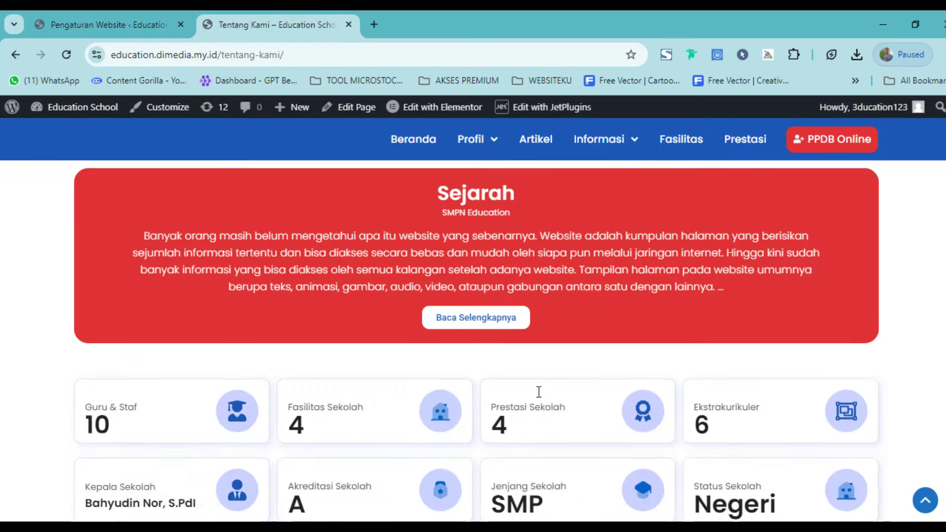
scroll(539, 392, "down", 15)
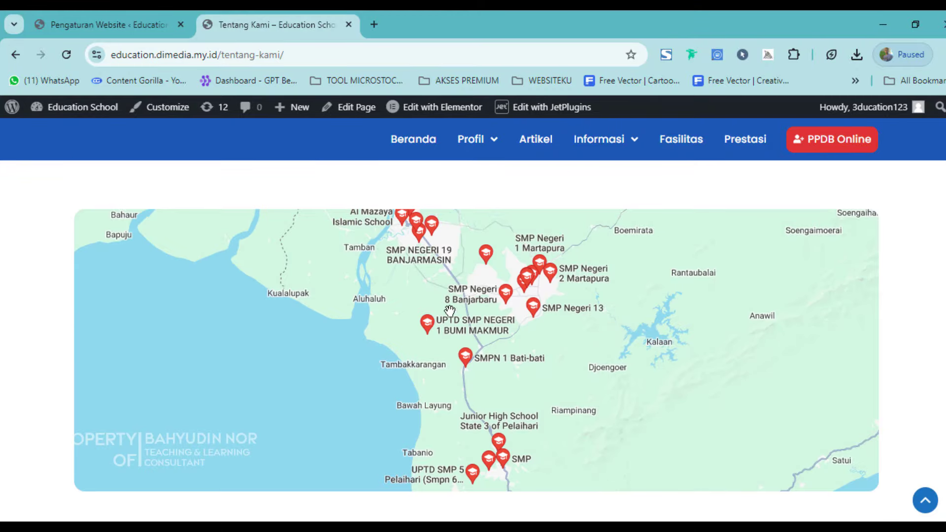
left_click(95, 20)
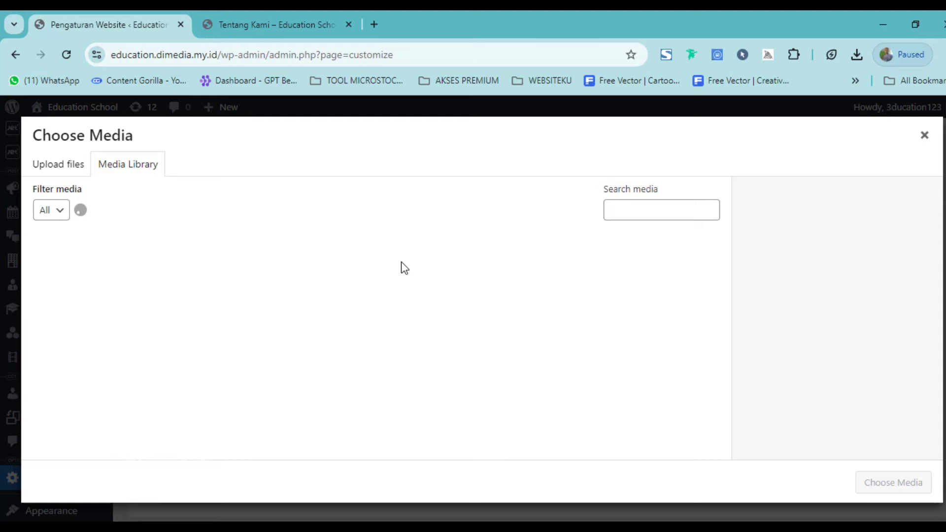
left_click(373, 277)
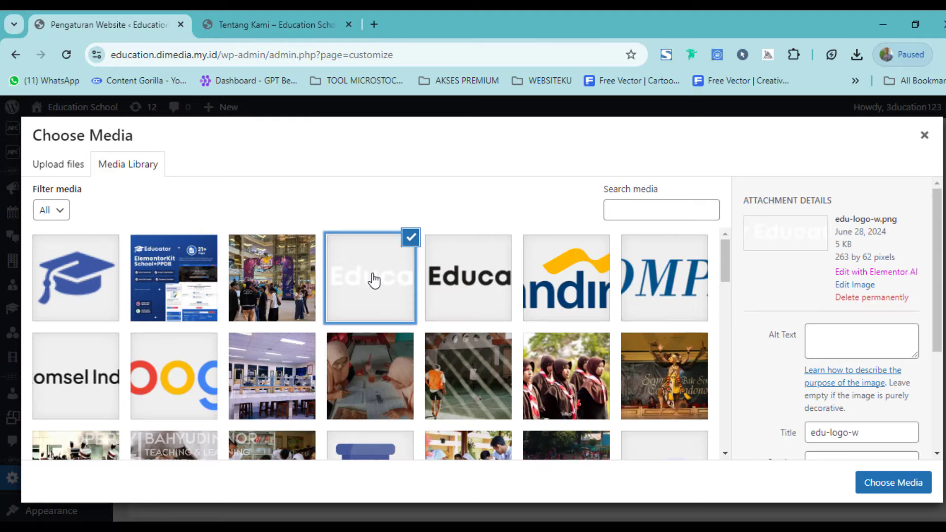
left_click(895, 483)
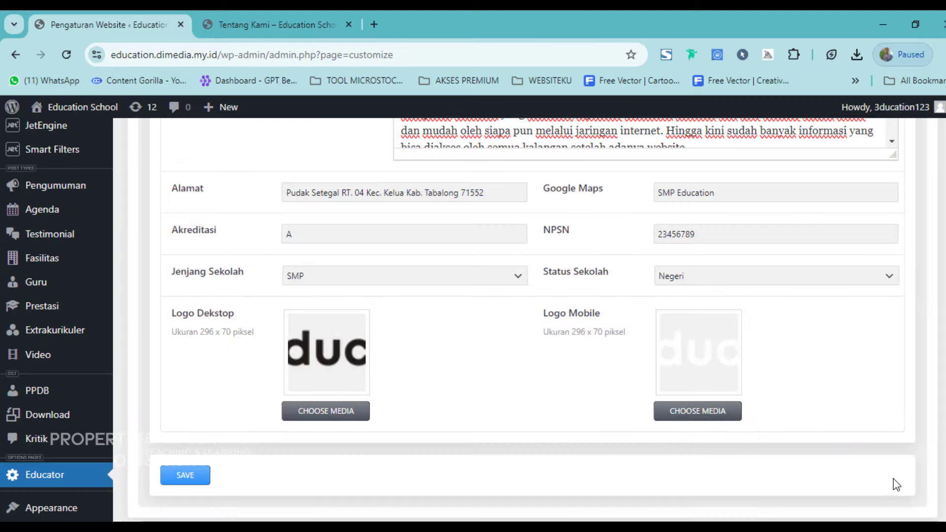
Step: Save the Profil Sekolah settings with the chosen desktop and mobile logos
scroll(419, 383, "down", 2)
scroll(390, 388, "up", 5)
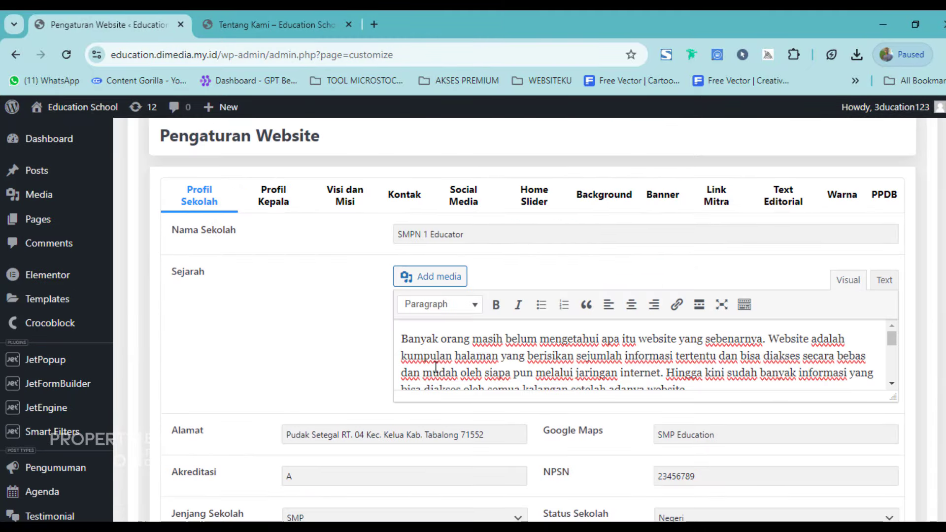
scroll(352, 269, "down", 5)
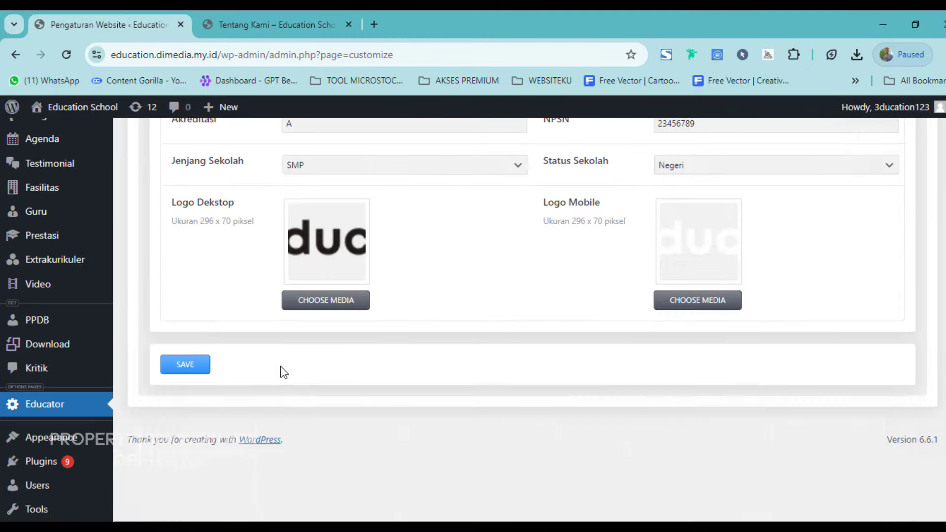
left_click(191, 371)
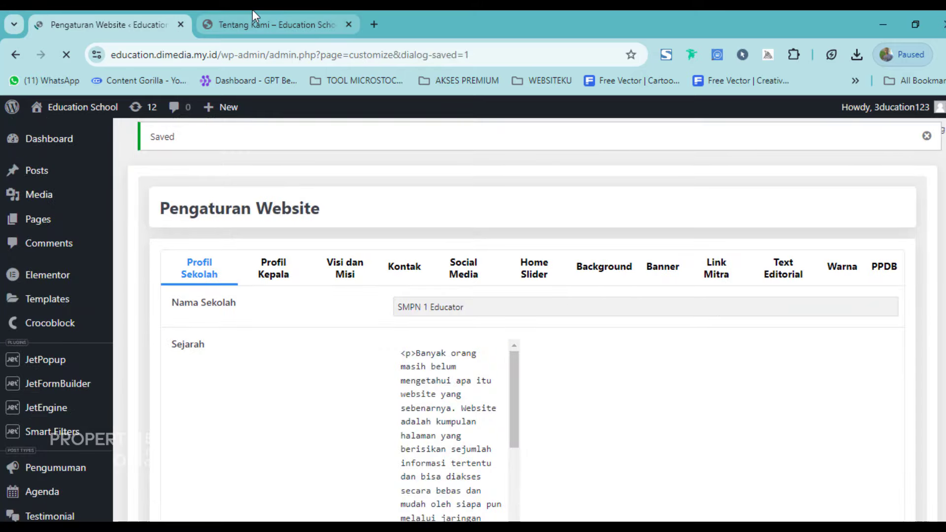
Step: Reload the public Tentang Kami page and examine the header and footer logos there and on the Beranda page
left_click(252, 12)
left_click(70, 56)
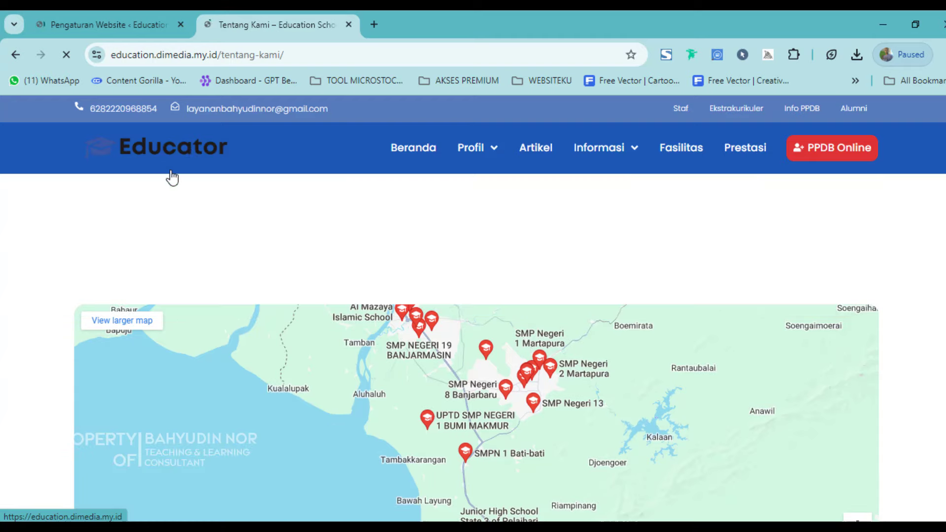
scroll(428, 183, "down", 5)
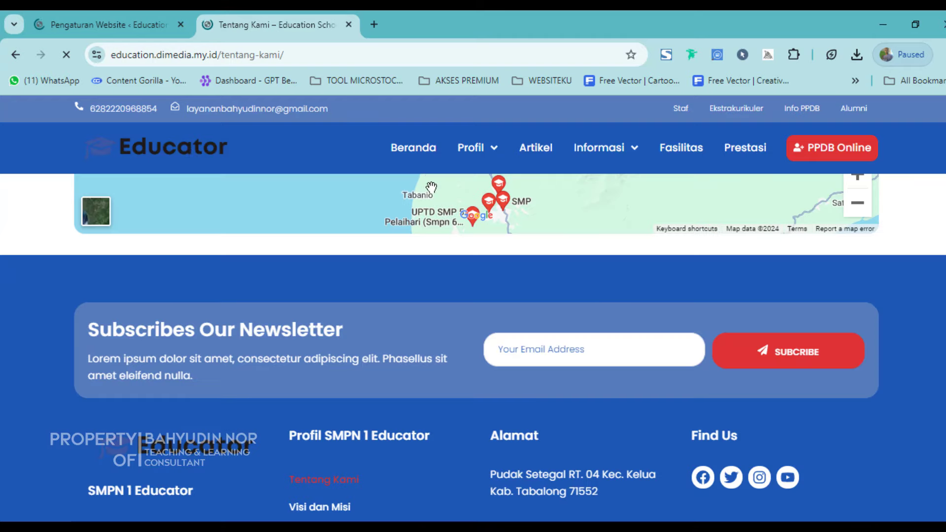
scroll(412, 144, "up", 1)
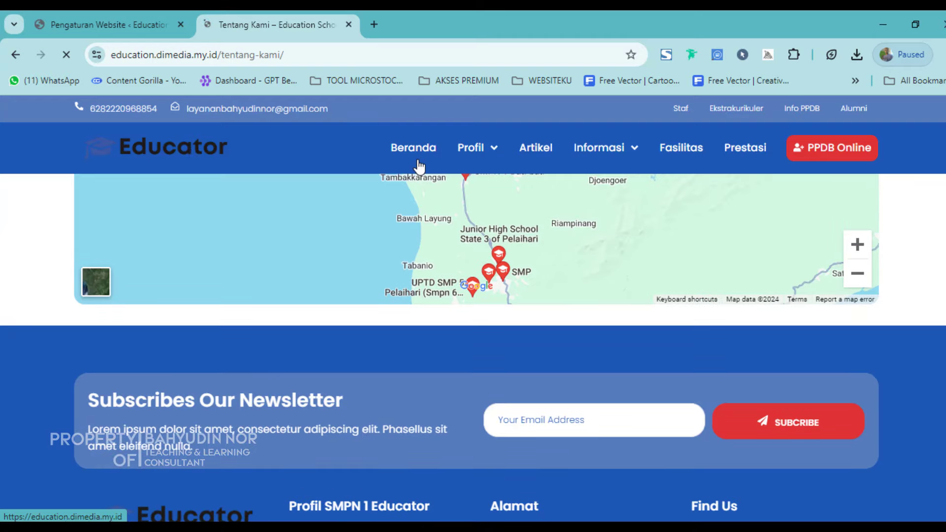
left_click(419, 161)
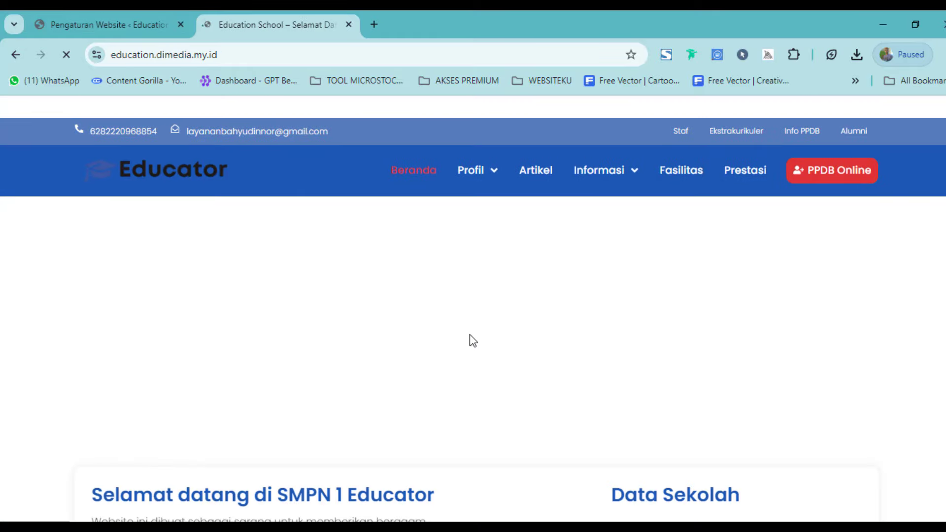
scroll(437, 349, "down", 15)
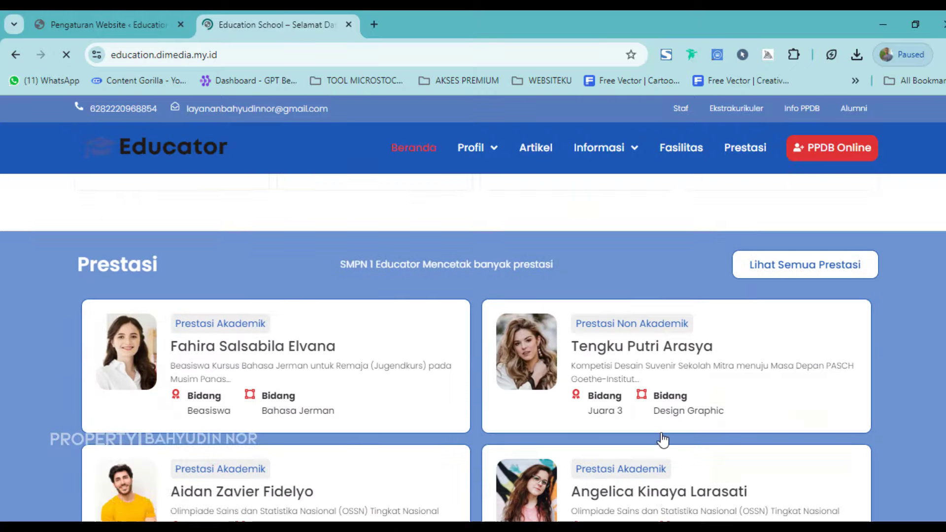
scroll(663, 438, "down", 15)
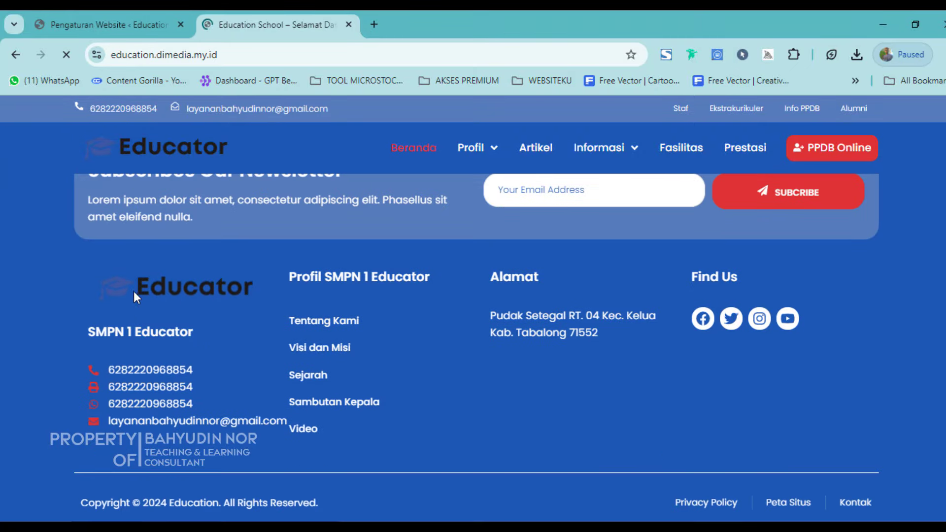
Step: Replace the Logo Dekstop image with edu-logo-w.png from the media library and save the settings
left_click(104, 24)
scroll(448, 371, "down", 5)
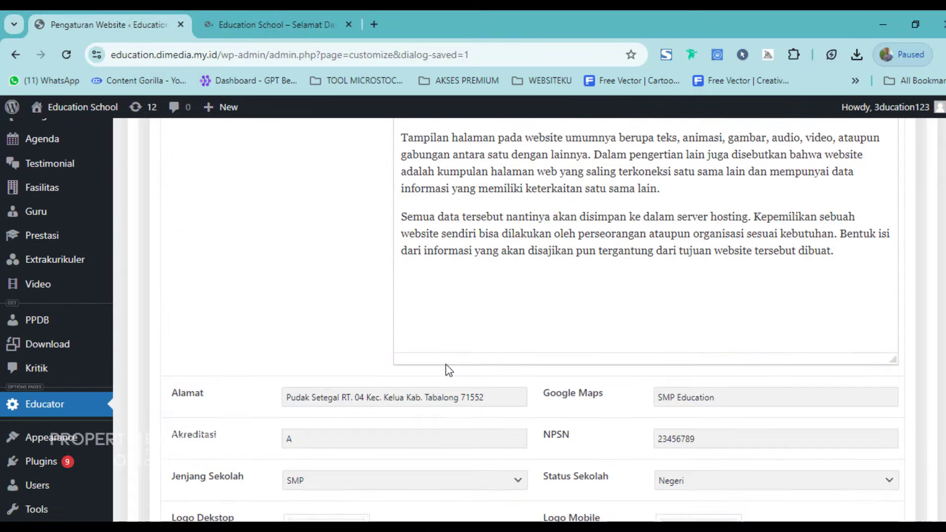
scroll(449, 371, "down", 5)
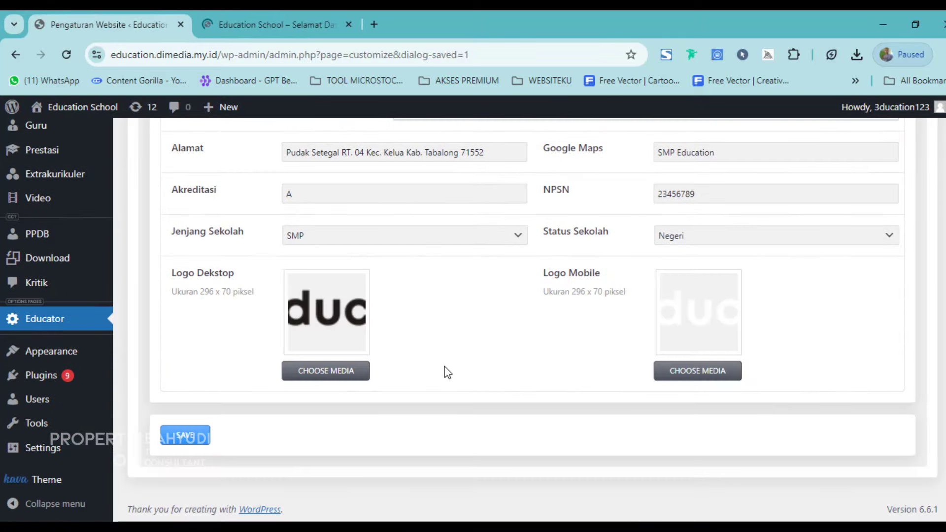
left_click(328, 375)
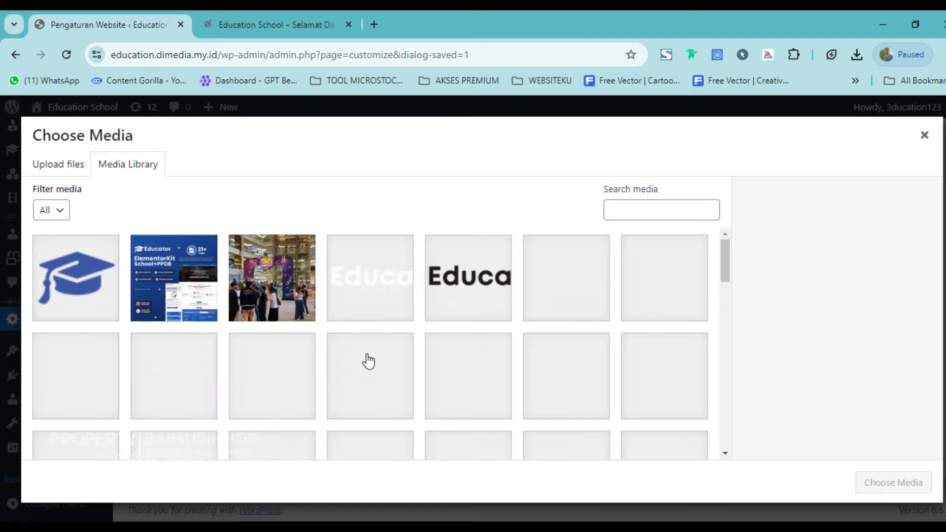
left_click(380, 302)
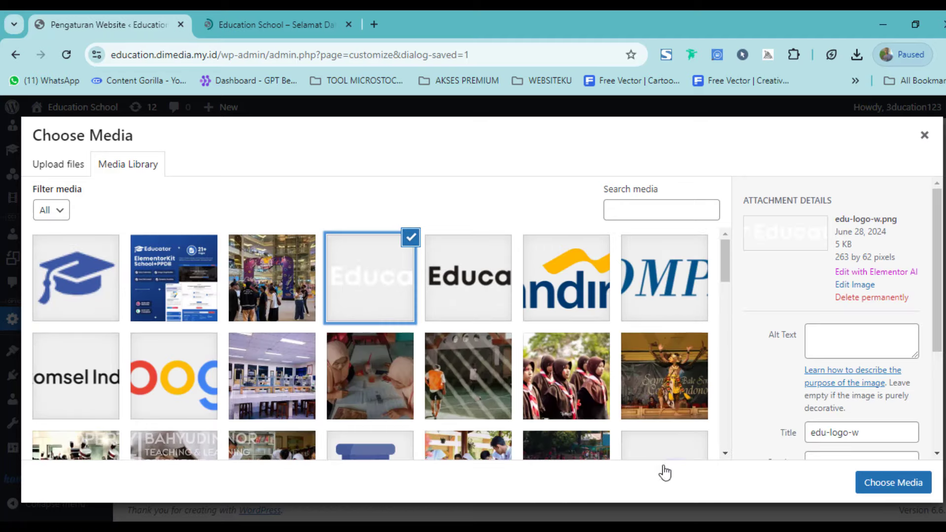
left_click(880, 482)
left_click(185, 442)
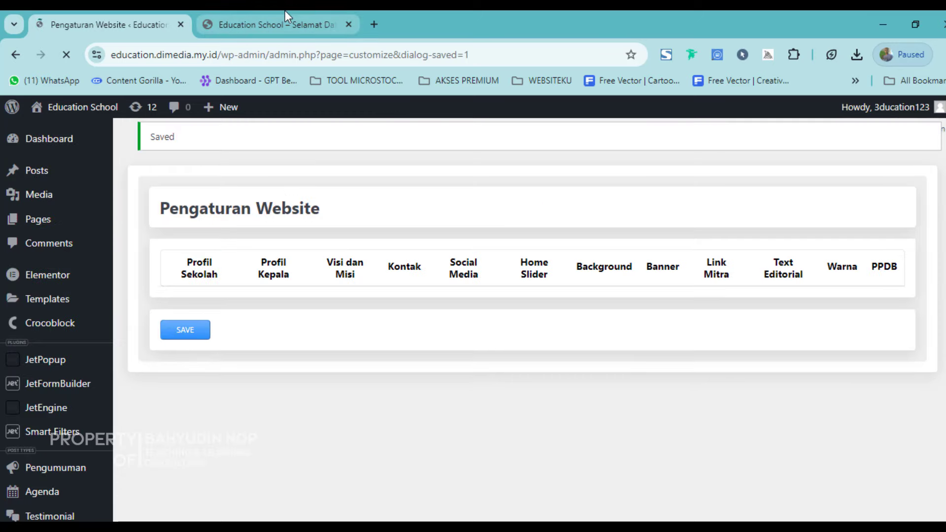
Step: Reload the public home page and examine its header logo, footer logo and the footer's school profile heading
left_click(285, 13)
left_click(66, 55)
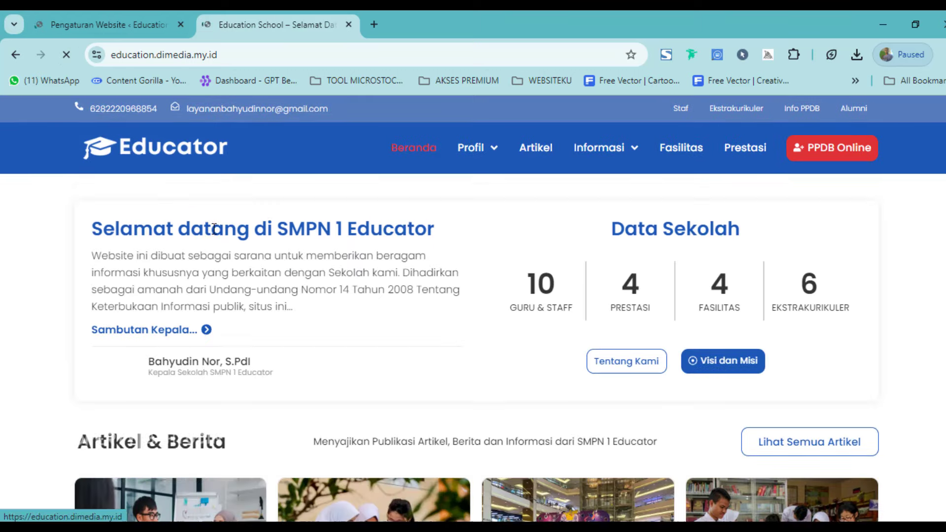
scroll(395, 431, "down", 20)
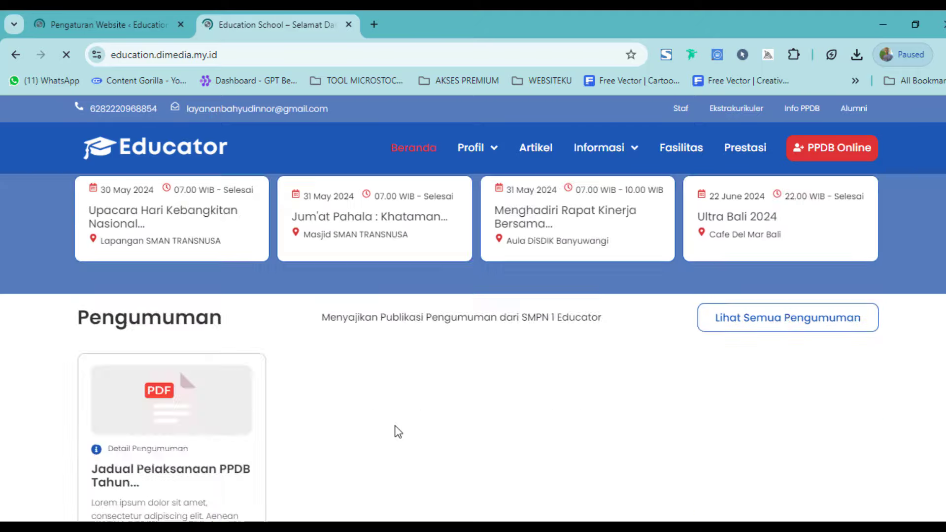
scroll(395, 455, "down", 10)
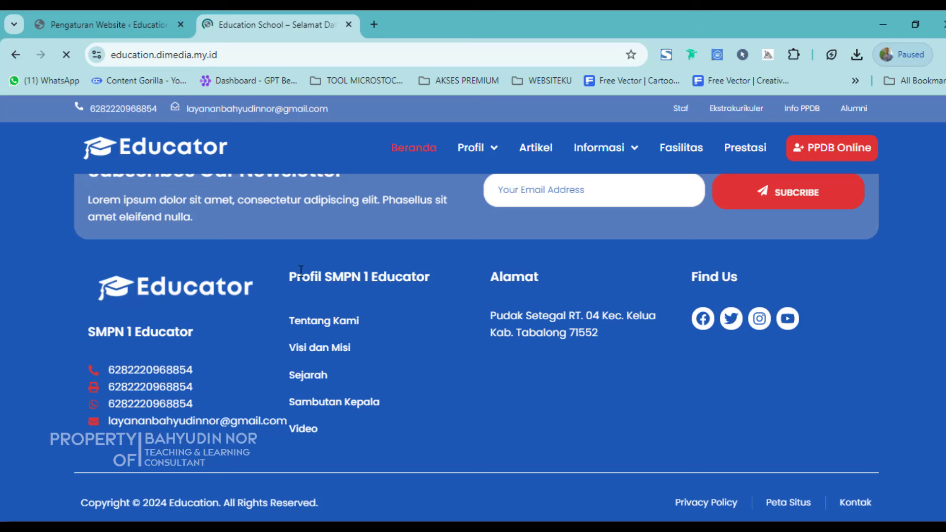
left_click_drag(290, 273, 401, 266)
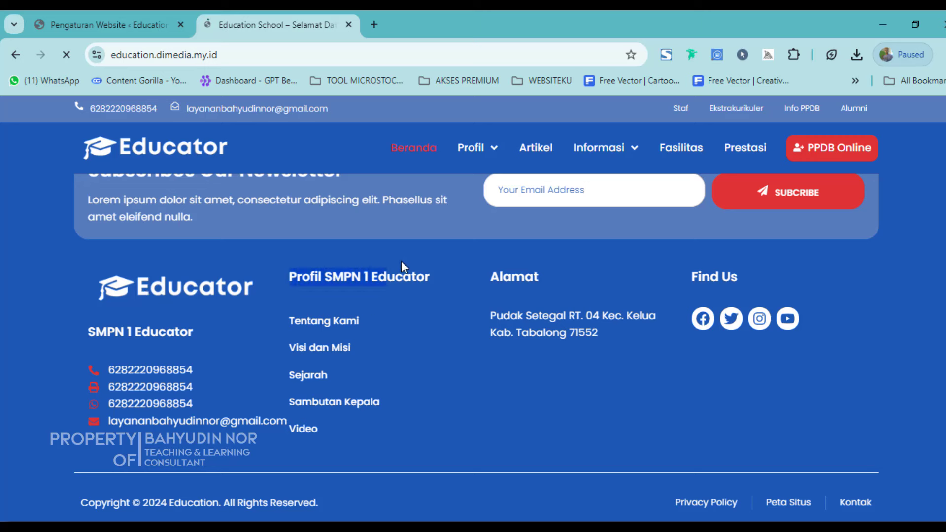
left_click(349, 271)
left_click_drag(307, 276, 436, 272)
Step: In the Profil Kepala settings, put the title "Drs." before the principal's name and remove the degree after it
left_click(85, 18)
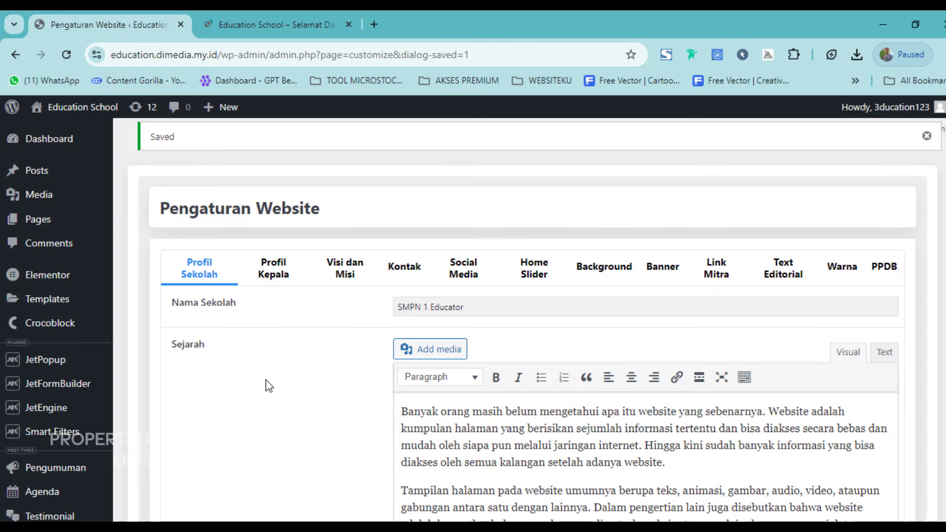
left_click(268, 275)
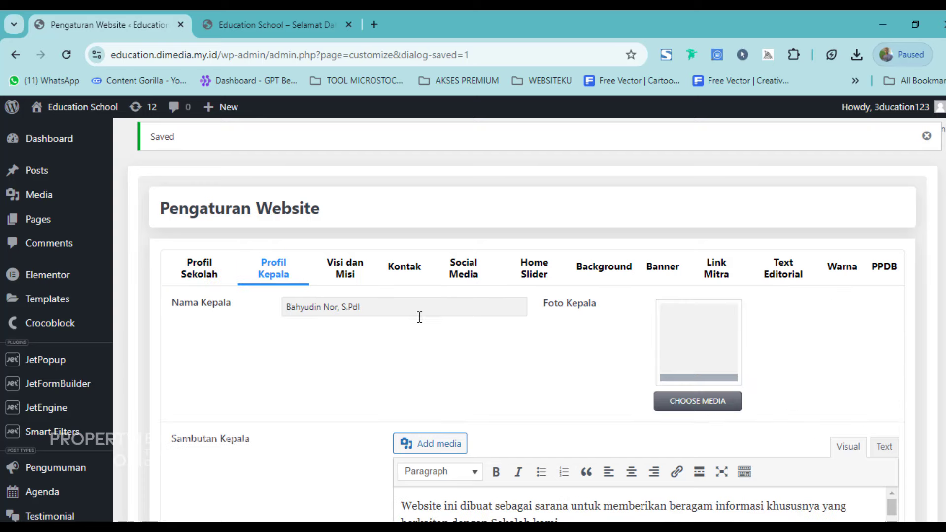
left_click_drag(364, 307, 193, 305)
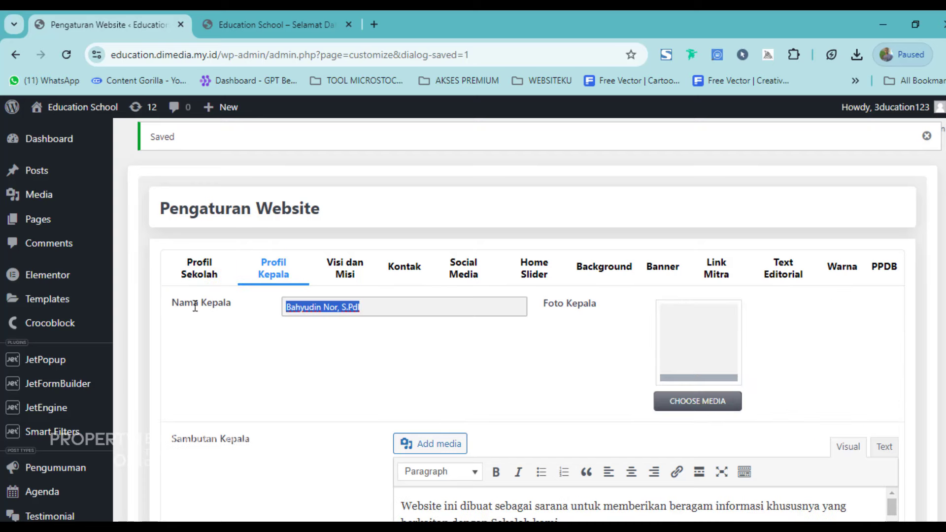
left_click(363, 306)
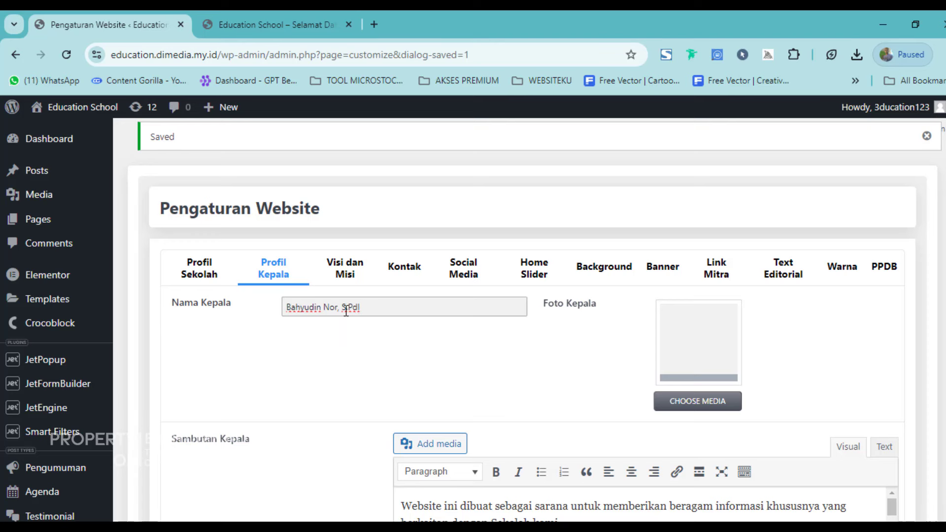
type("Drs.")
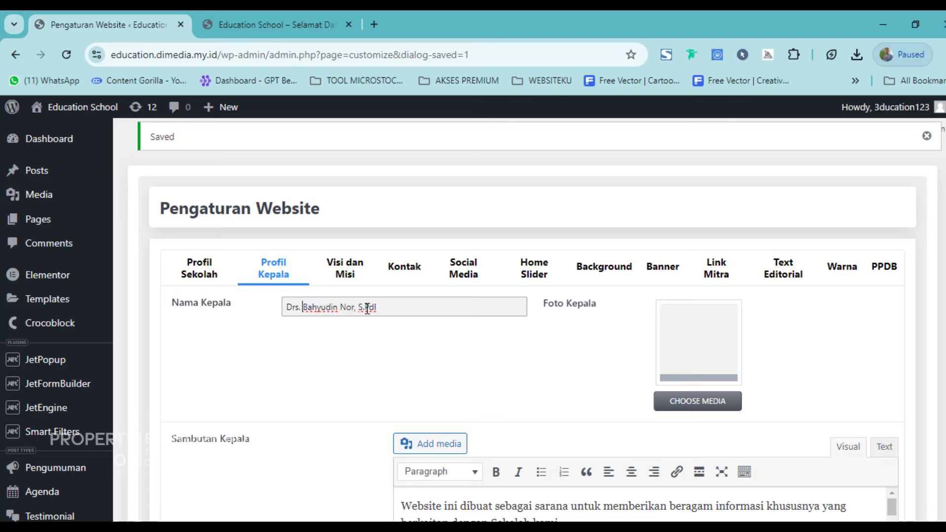
left_click_drag(399, 307, 351, 313)
key("BackSpace")
scroll(332, 316, "down", 2)
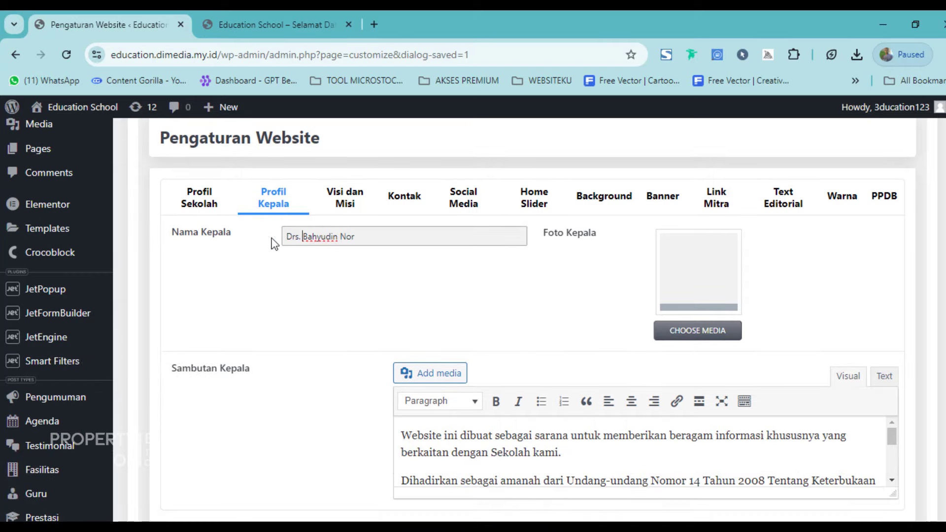
left_click_drag(302, 237, 231, 236)
left_click(386, 257)
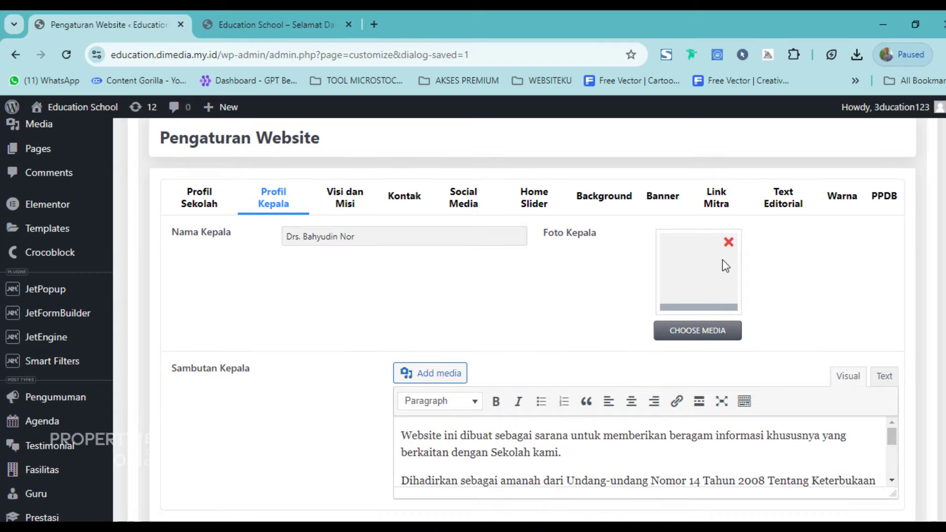
Step: Set the Foto Kepala image to fid.jpg from the media library
left_click(709, 337)
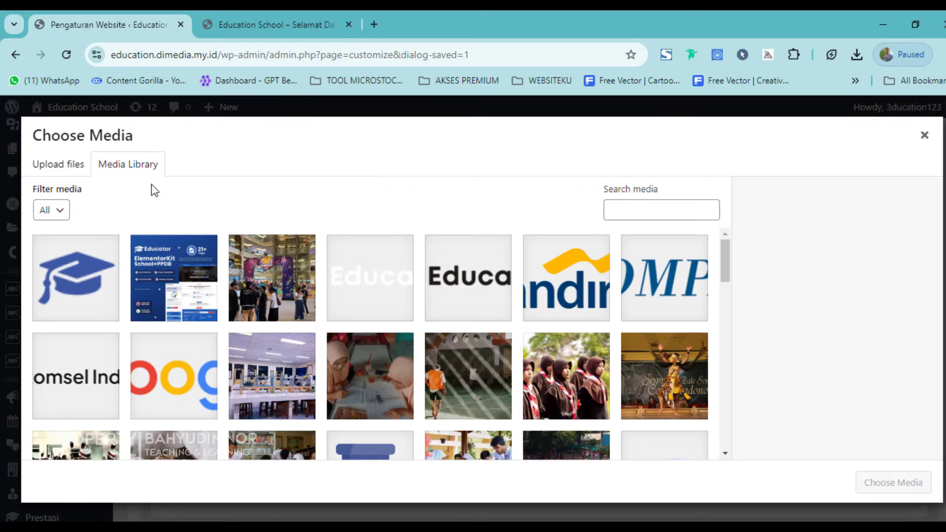
scroll(271, 349, "down", 10)
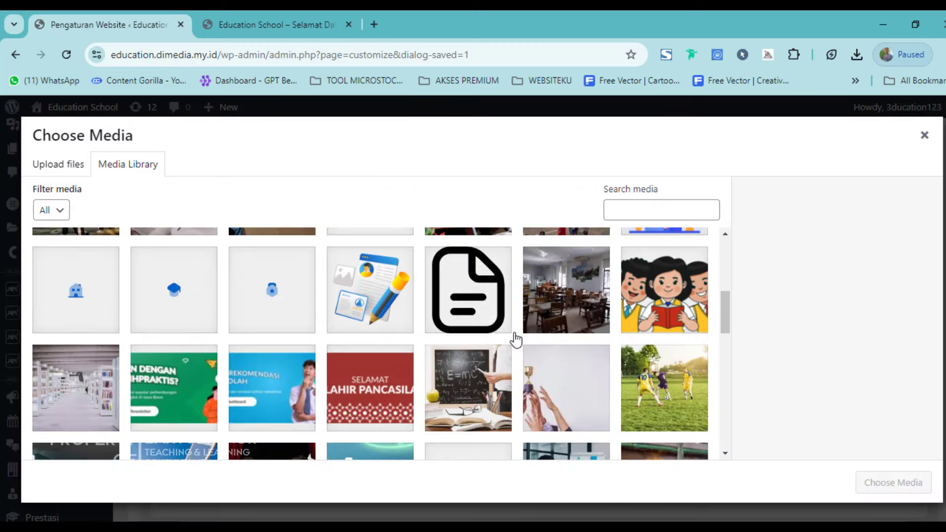
scroll(515, 341, "down", 5)
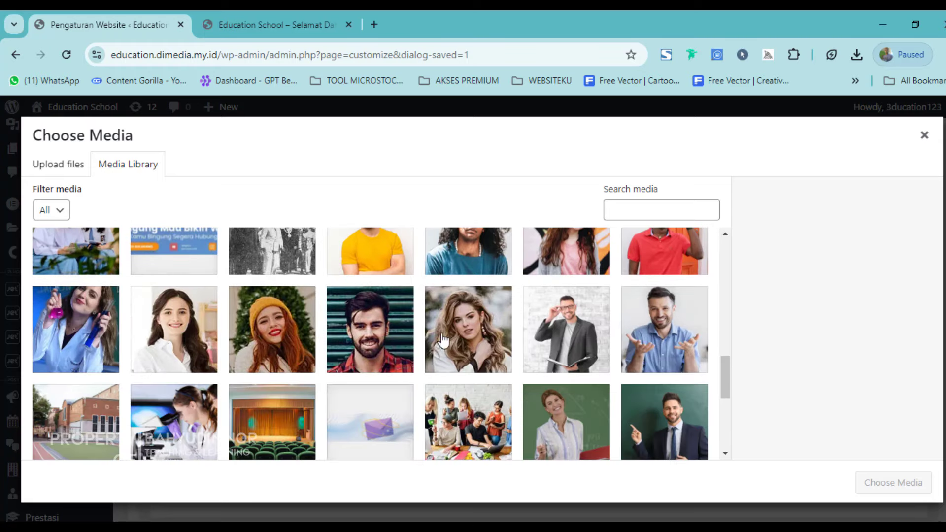
left_click(562, 341)
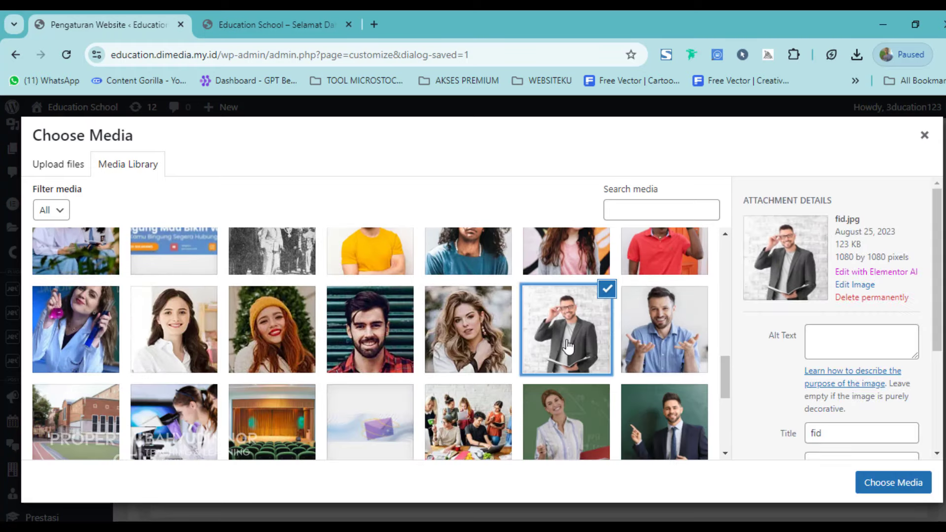
left_click(902, 483)
Step: Review the Sambutan Kepala welcome text and save the Profil Kepala settings
scroll(499, 387, "down", 2)
scroll(498, 387, "down", 1)
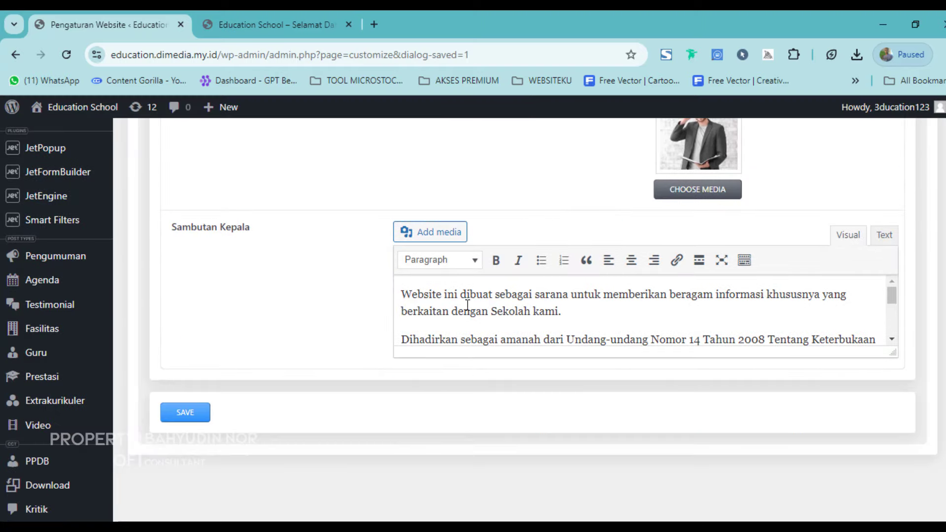
left_click_drag(402, 295, 657, 352)
scroll(651, 354, "down", 3)
scroll(304, 332, "up", 3)
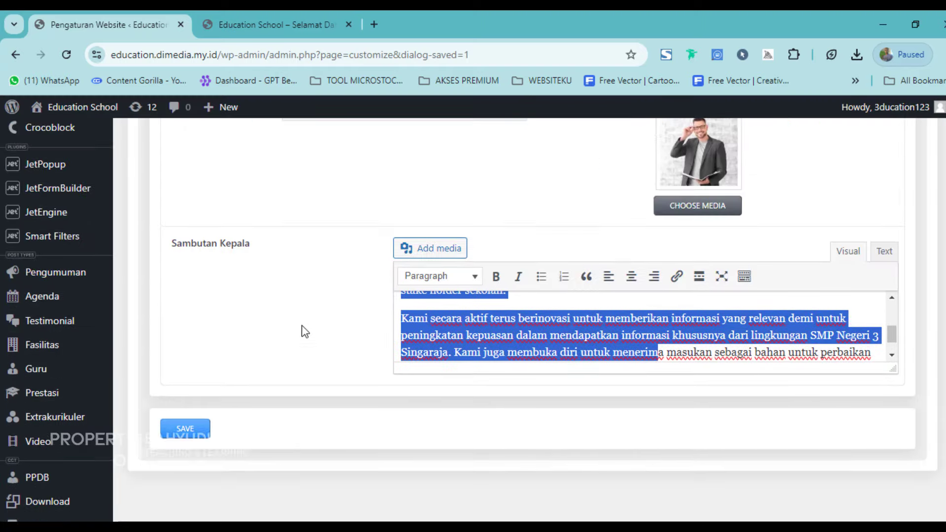
scroll(304, 332, "up", 2)
left_click(189, 492)
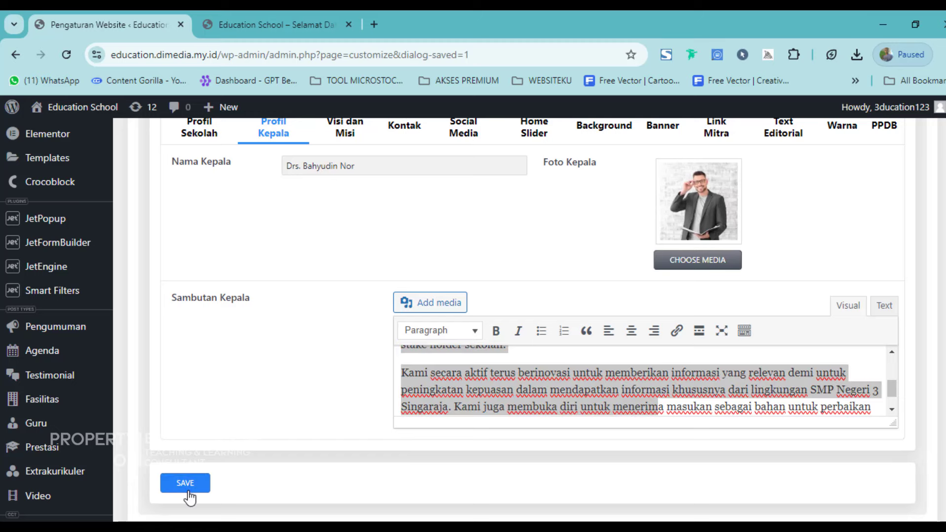
Step: Reload the public home page and check the principal's details in the welcome section
left_click(257, 25)
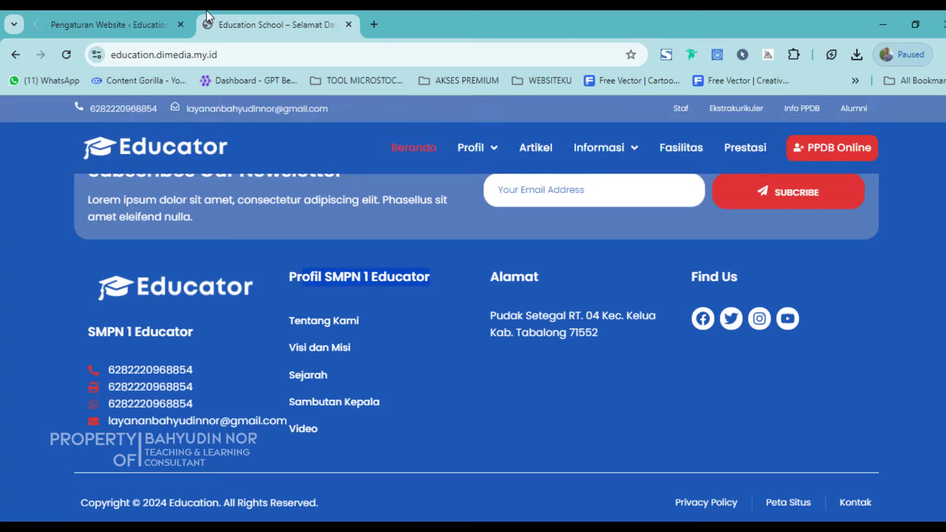
key("F5")
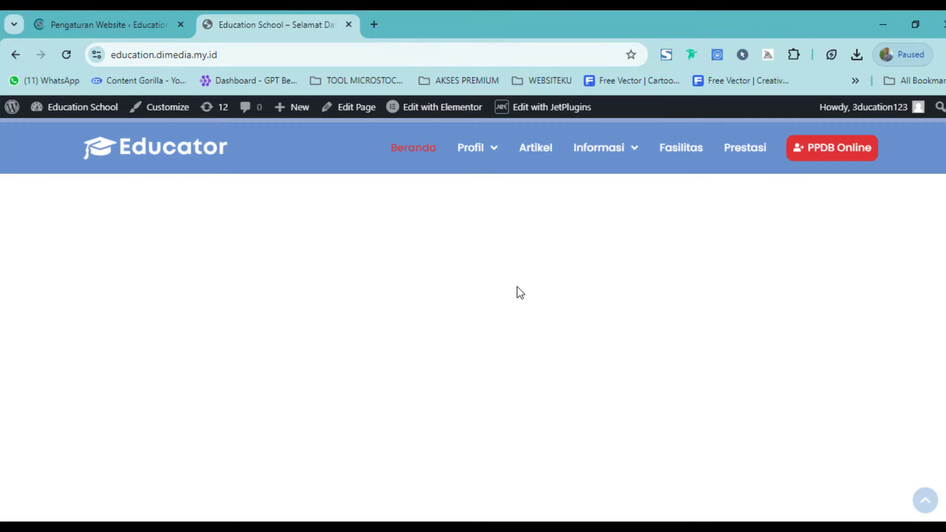
scroll(479, 274, "down", 5)
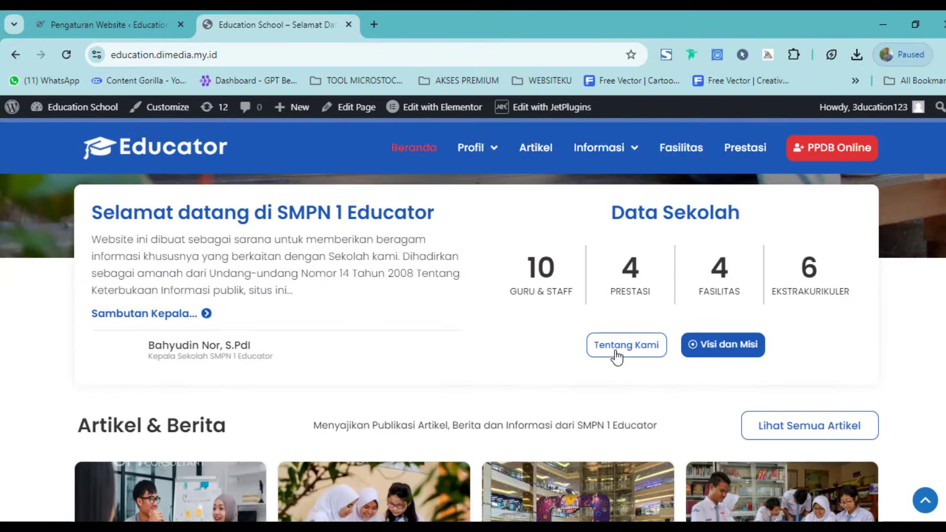
Step: Open the public Tentang Kami page and the full Sambutan Kepala page to check the principal's photo, name and welcome text
left_click(620, 353)
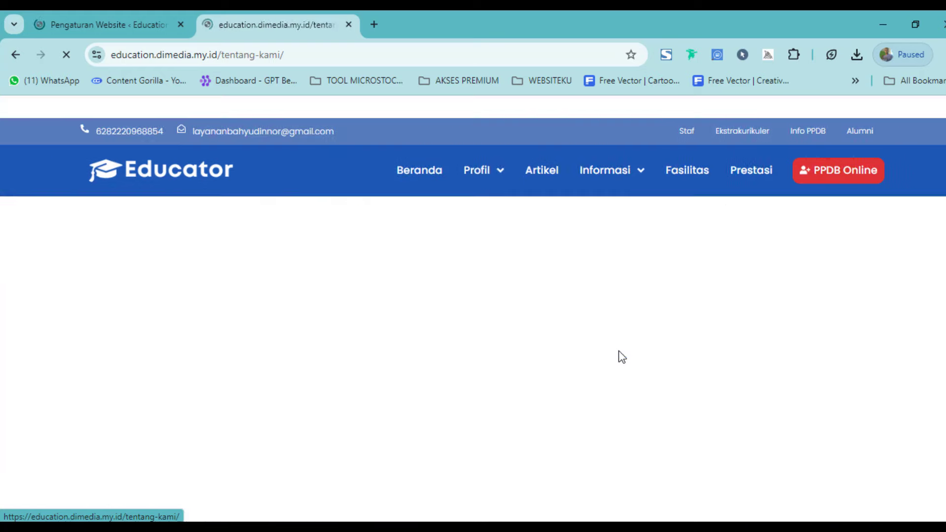
scroll(563, 363, "down", 5)
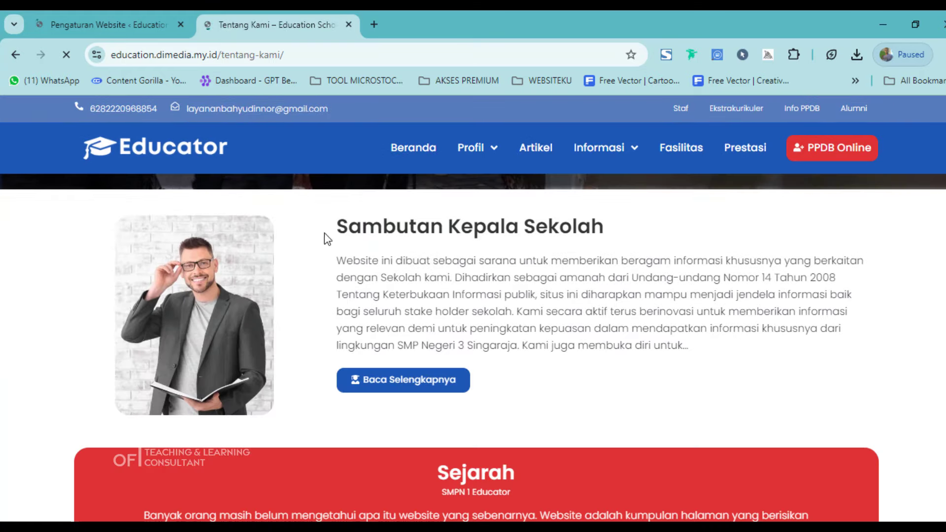
left_click_drag(325, 234, 594, 240)
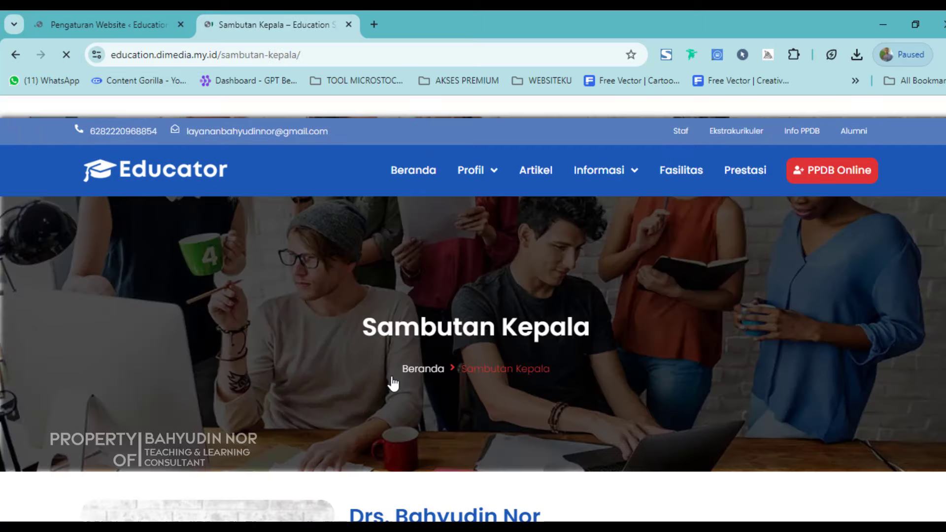
scroll(393, 379, "down", 10)
scroll(394, 378, "up", 6)
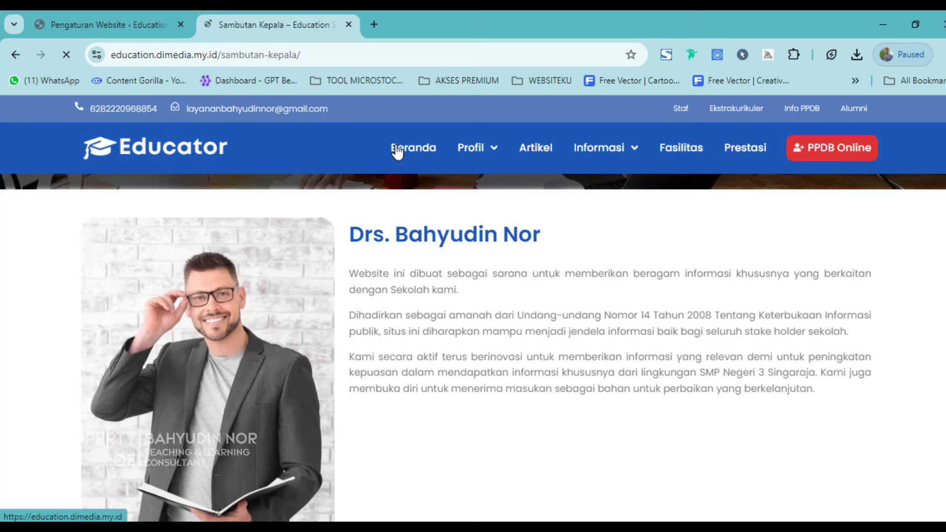
Step: Open the Visi dan Misi section of Pengaturan Website and examine its Visi and Misi text fields
left_click(116, 14)
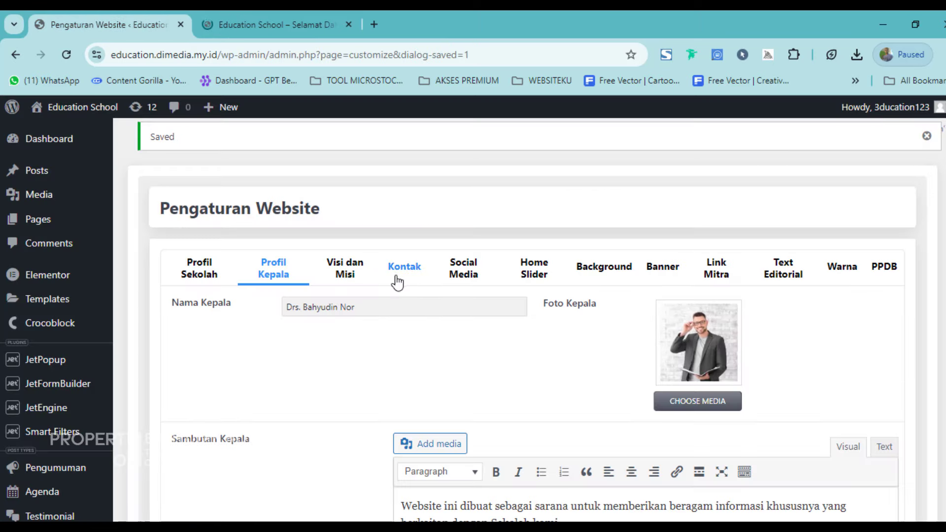
left_click(345, 275)
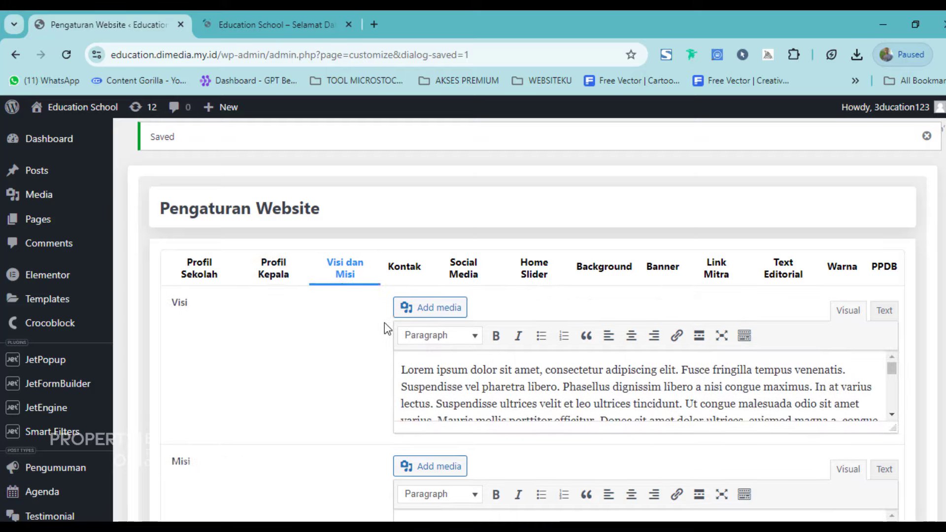
scroll(433, 345, "down", 2)
Step: Open the Visi dan Misi page from the public home page and examine how the Visi and Misi texts appear
left_click(247, 15)
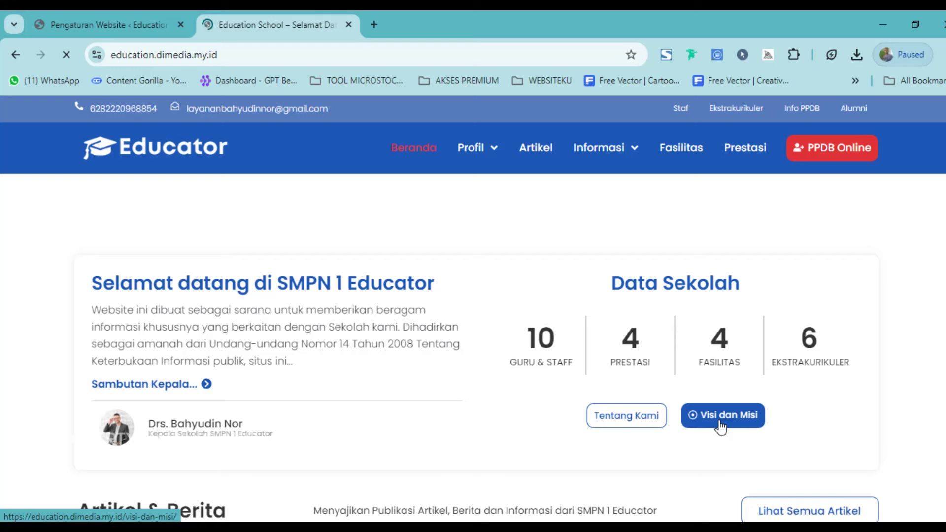
left_click(721, 421)
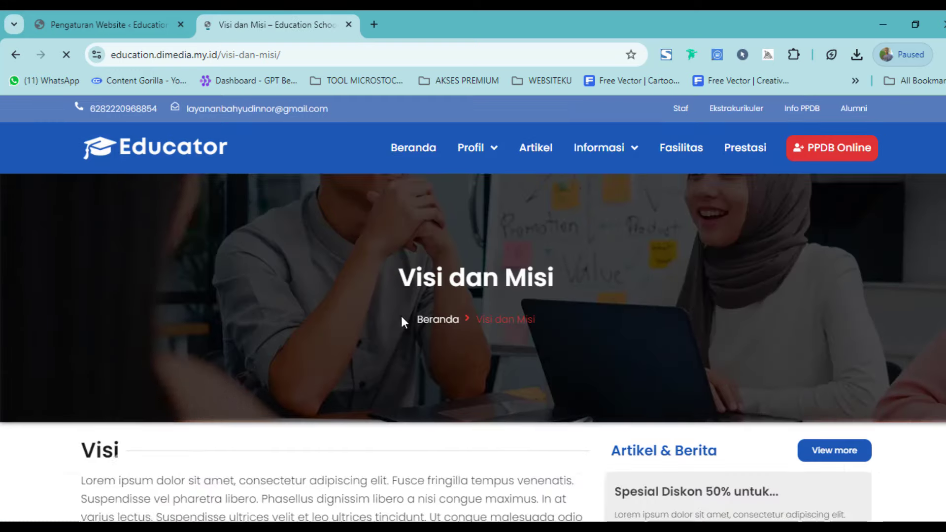
scroll(260, 299, "down", 3)
scroll(249, 293, "down", 2)
scroll(167, 256, "down", 2)
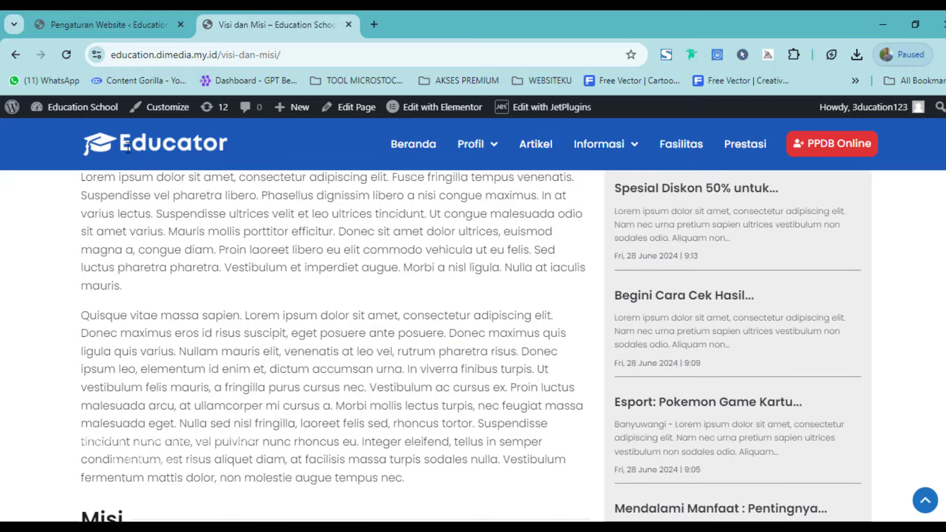
Step: From the WordPress admin, open the Pages list in a separate browser tab and look through the site's Elementor pages
left_click(115, 12)
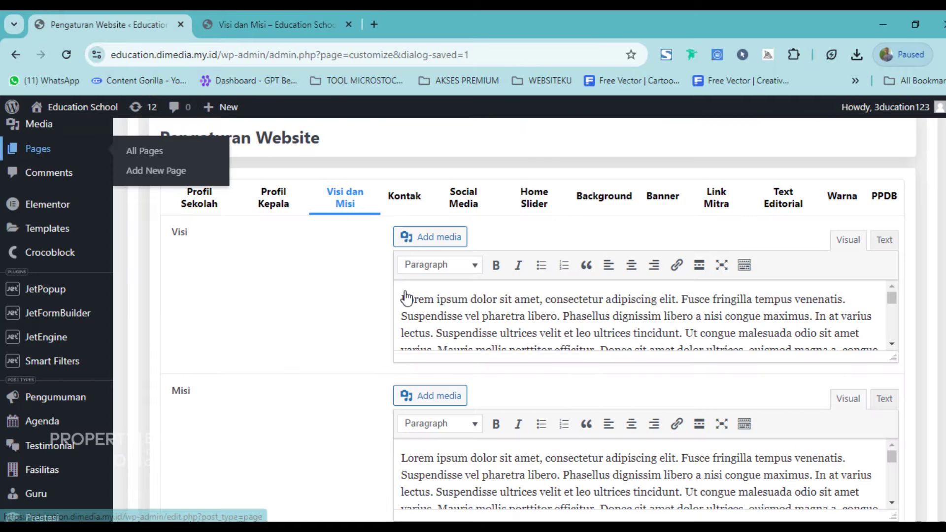
scroll(59, 353, "up", 1)
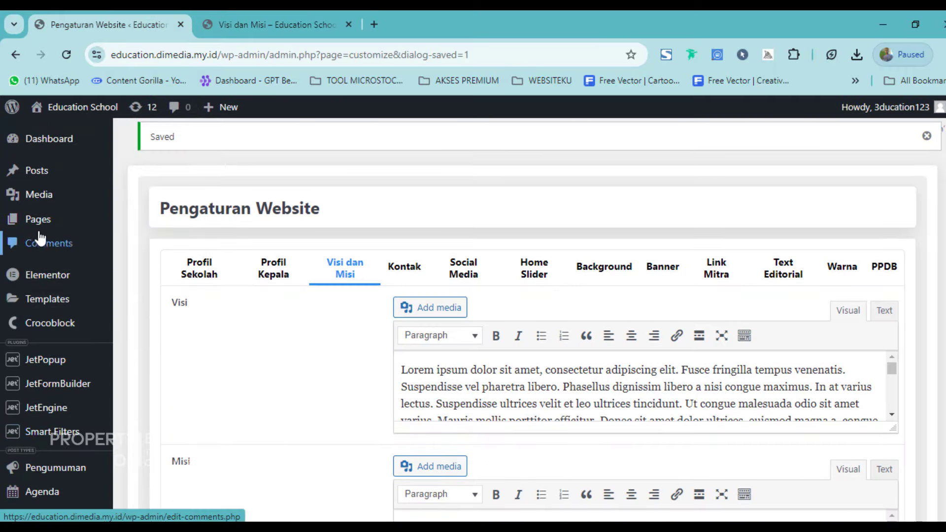
mouse_move(36, 226)
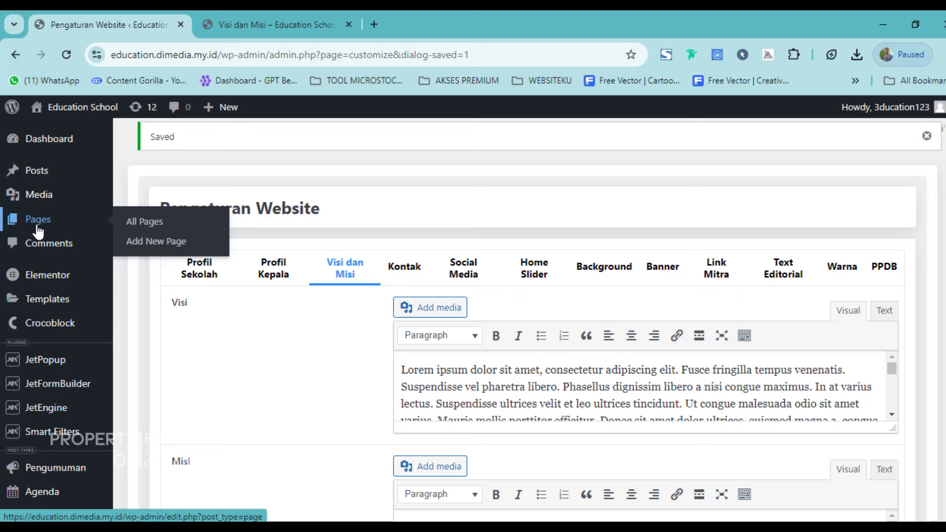
right_click(33, 228)
left_click(81, 240)
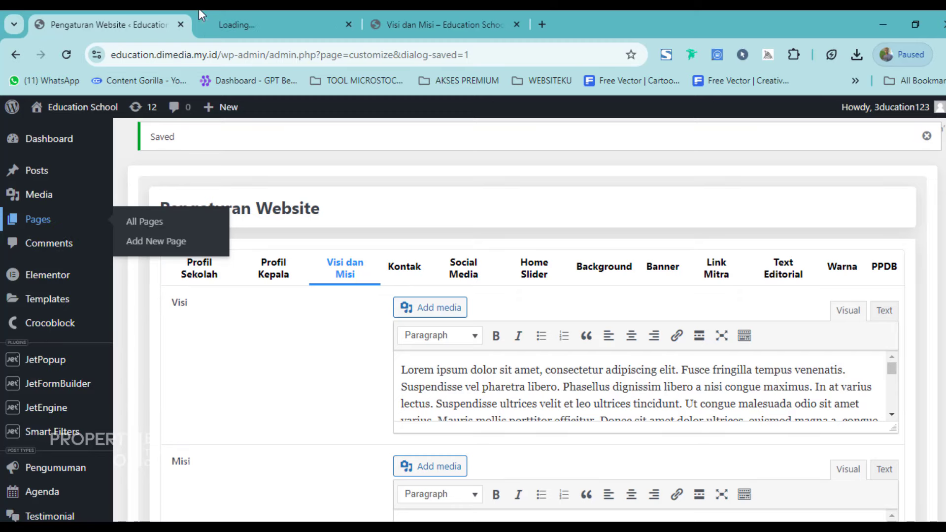
left_click(244, 12)
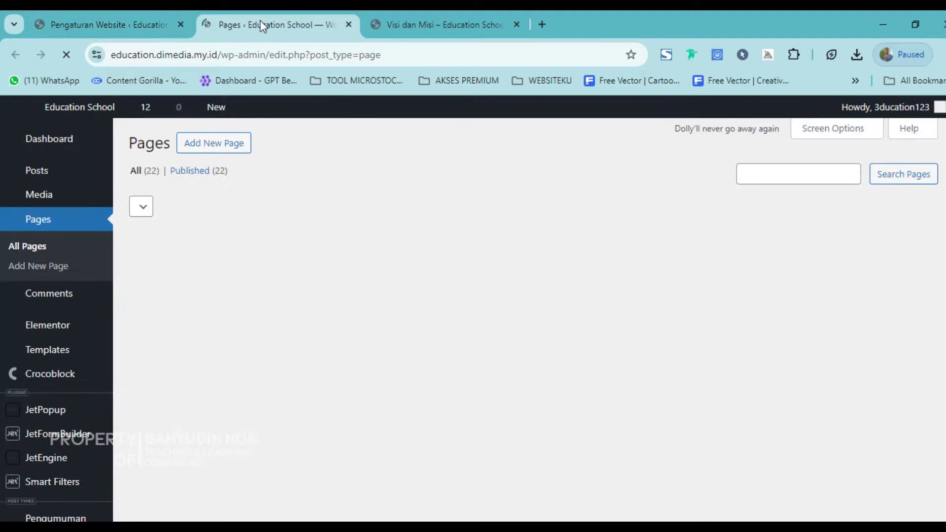
scroll(214, 342, "down", 1)
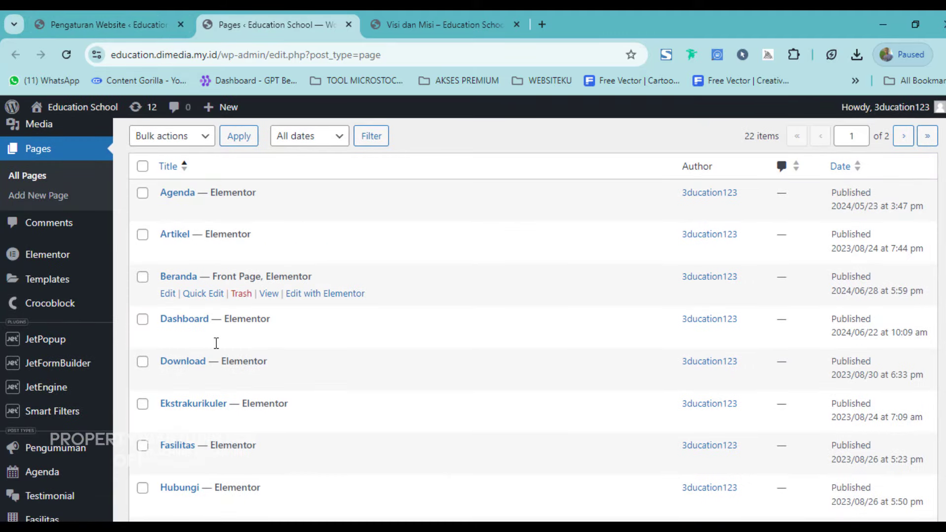
scroll(235, 323, "down", 1)
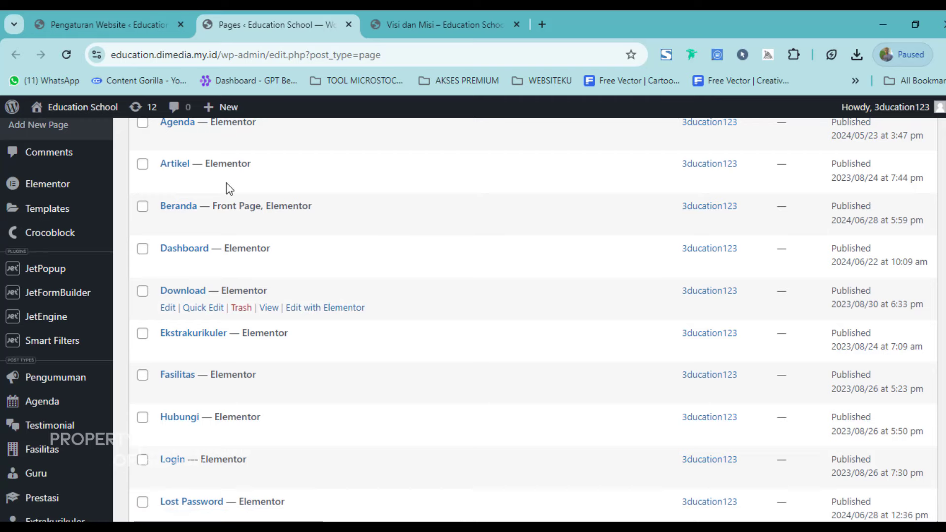
scroll(217, 326, "up", 2)
scroll(229, 367, "down", 7)
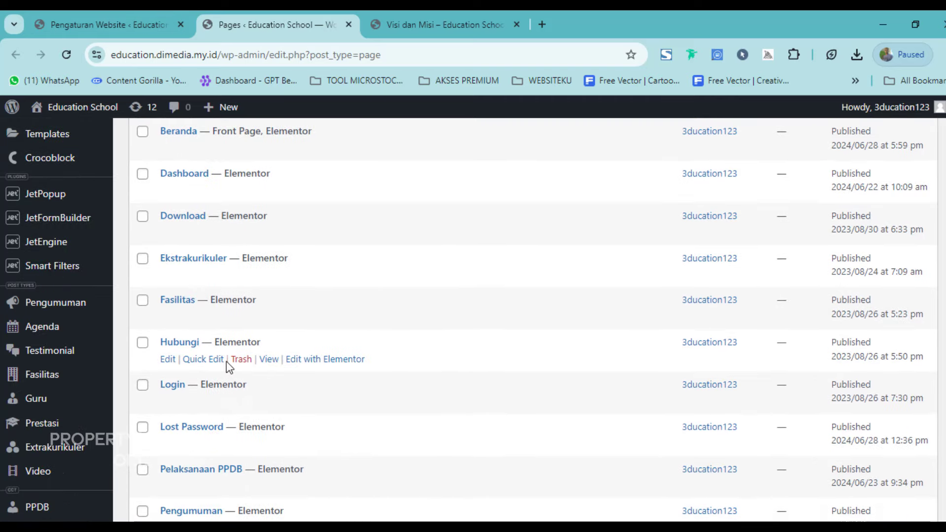
Step: Return to the Visi dan Misi settings, locate the Educator options entry and examine the current Visi text
left_click(102, 19)
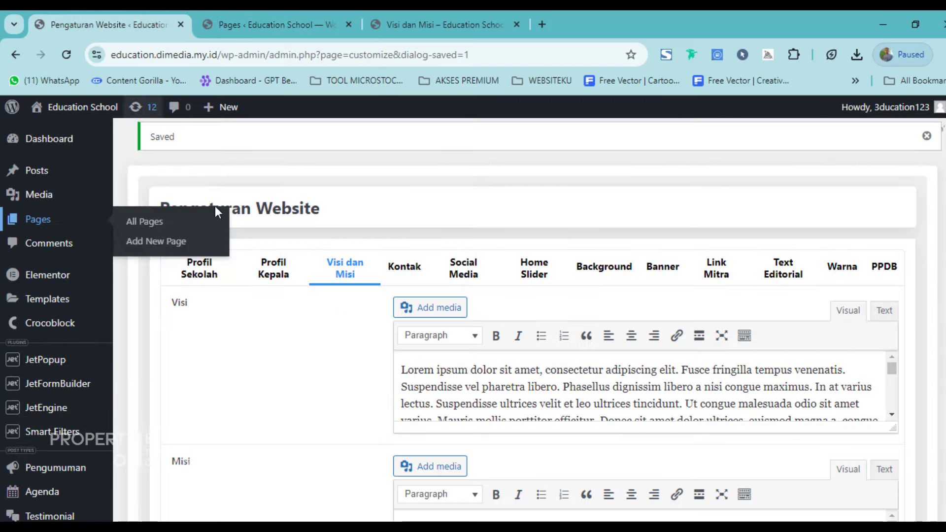
scroll(74, 390, "down", 7)
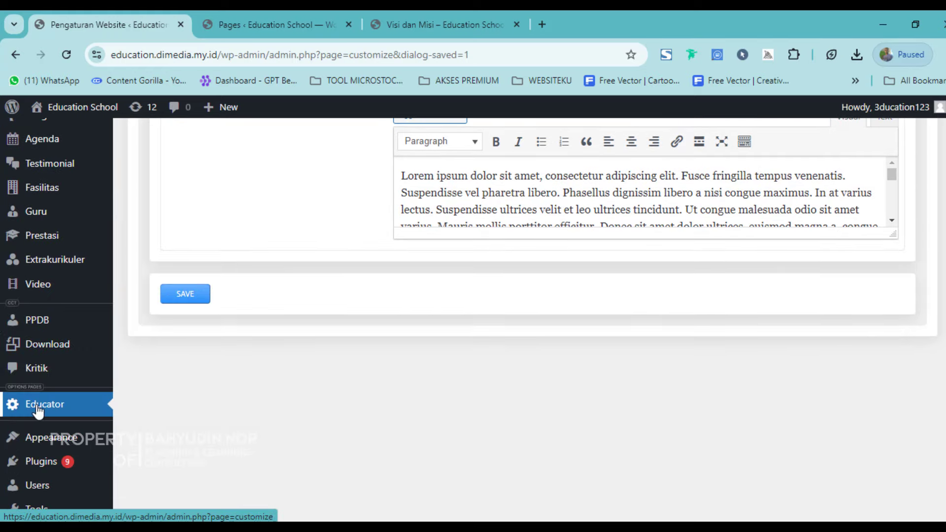
scroll(537, 276, "up", 4)
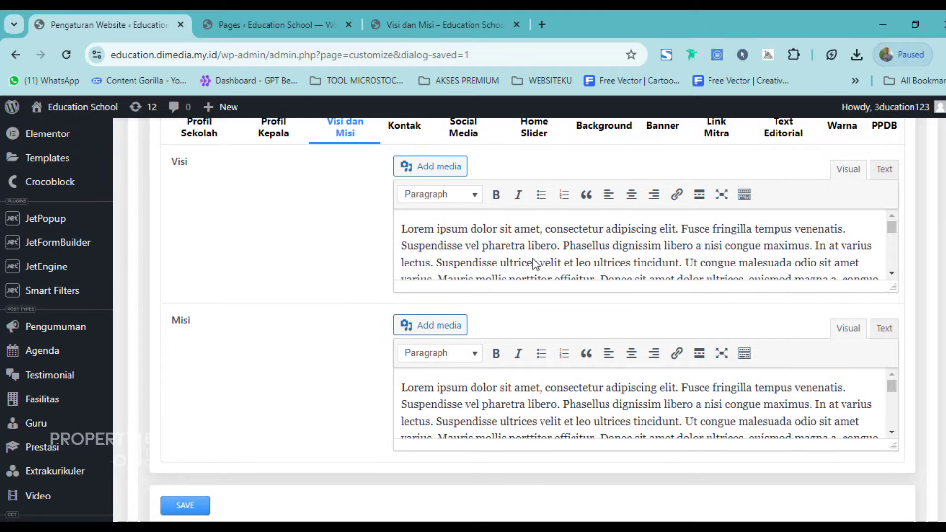
triple_click(528, 243)
scroll(525, 244, "down", 5)
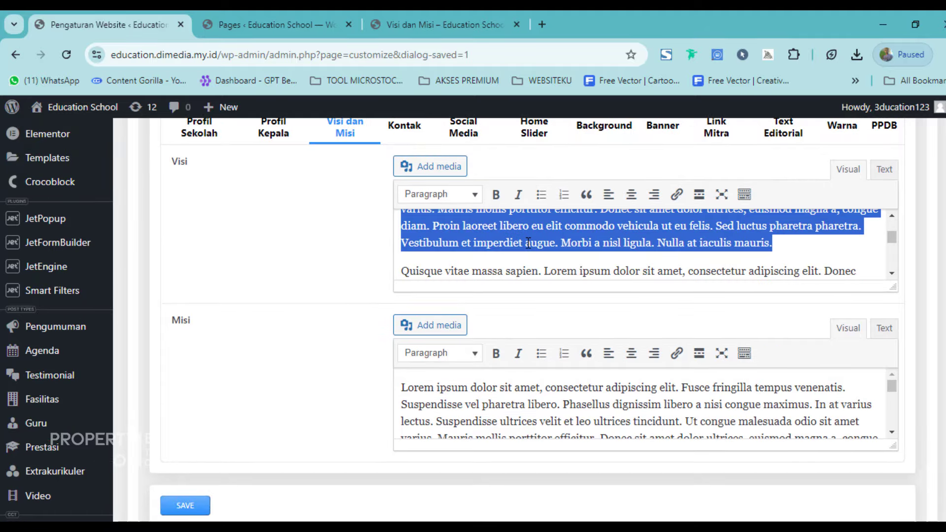
scroll(522, 243, "down", 1)
left_click_drag(518, 243, 474, 23)
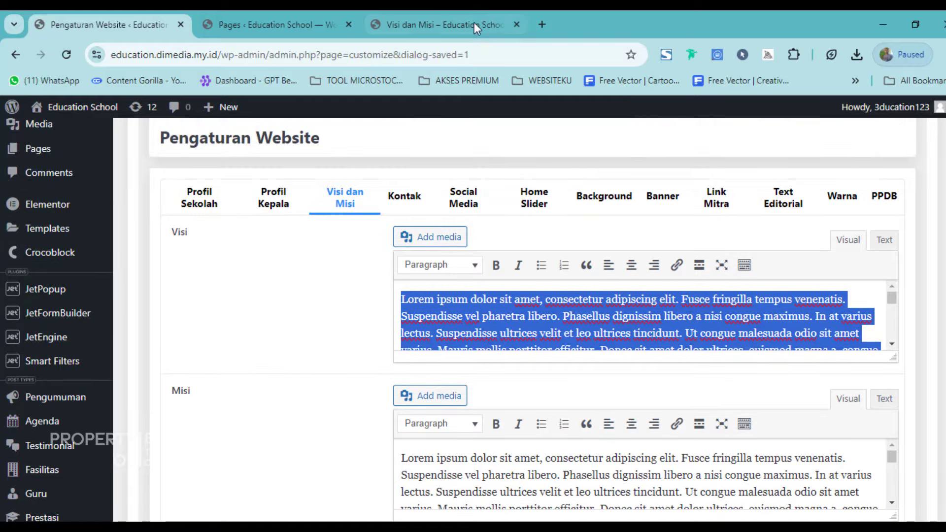
Step: Switch to poe.com in a new browser tab and send the Assistant the prompt "Buatkan Visi Misi Sekolah"
left_click(545, 15)
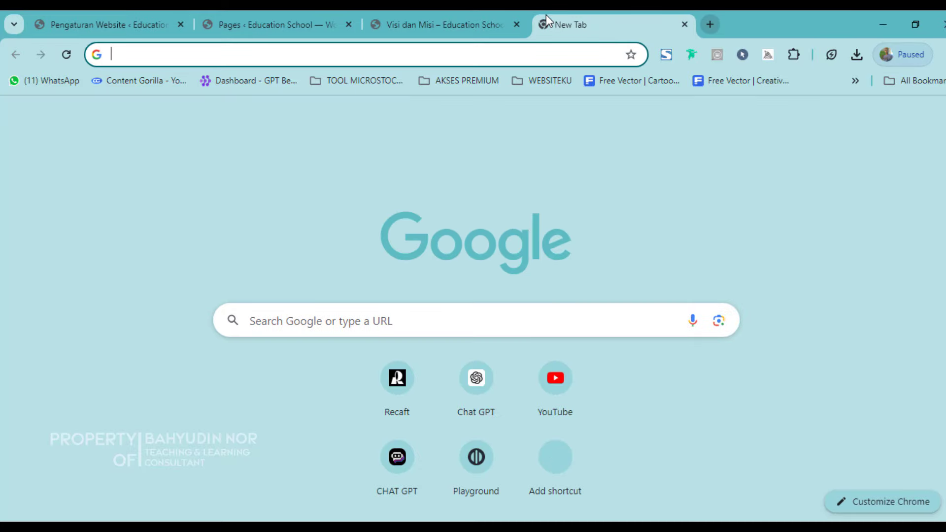
type("poe.com")
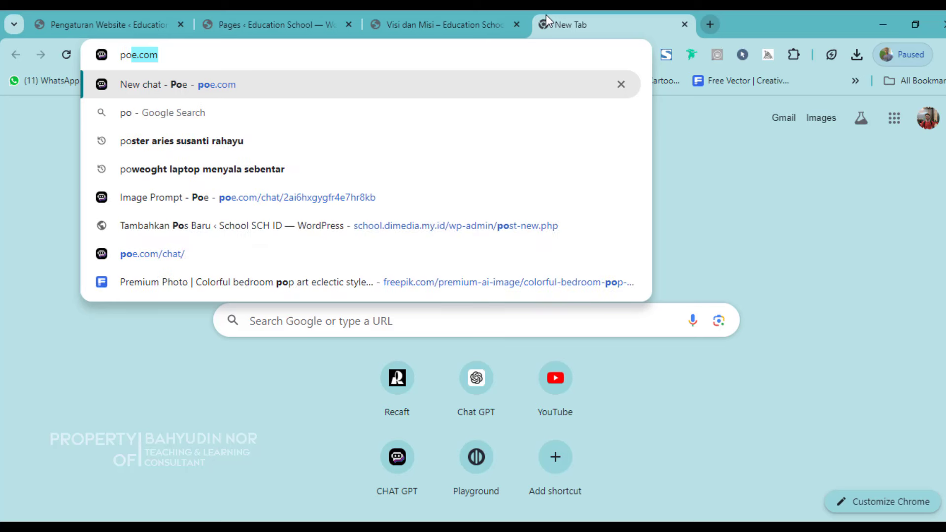
key("Return")
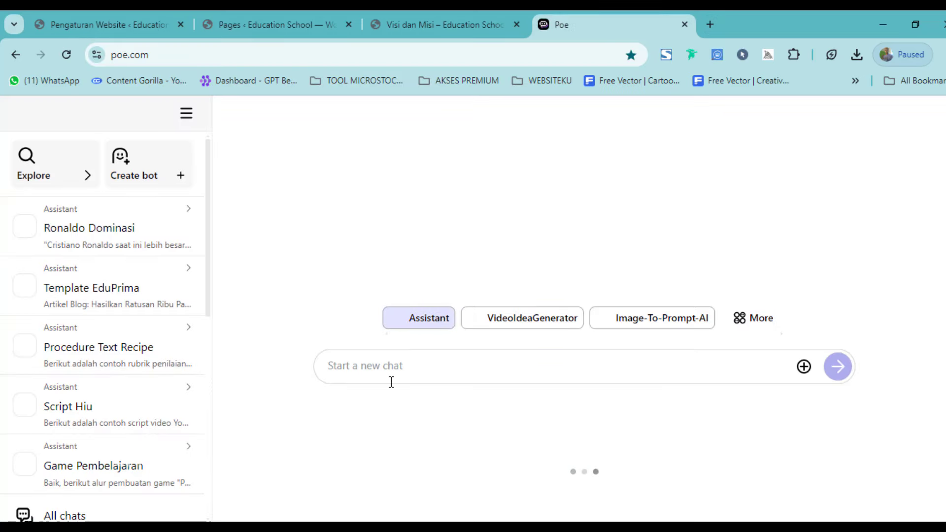
left_click(384, 366)
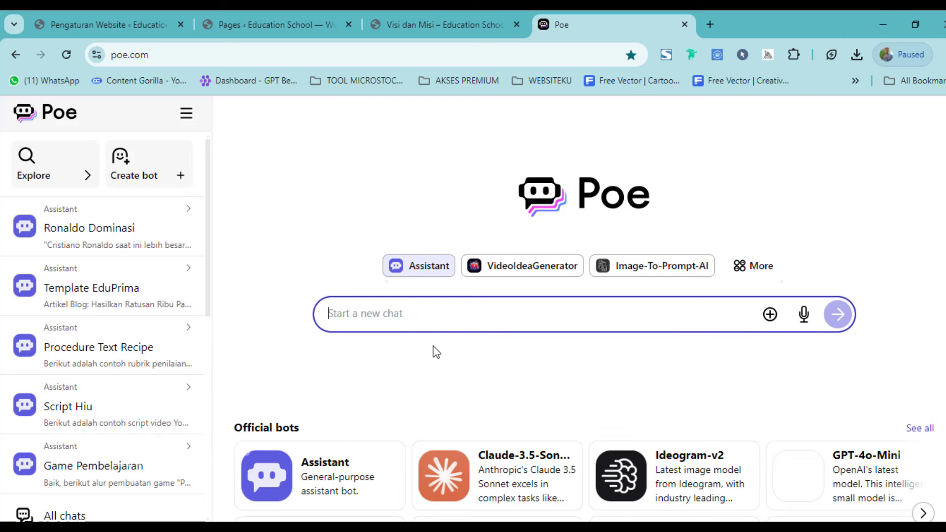
type("Bu")
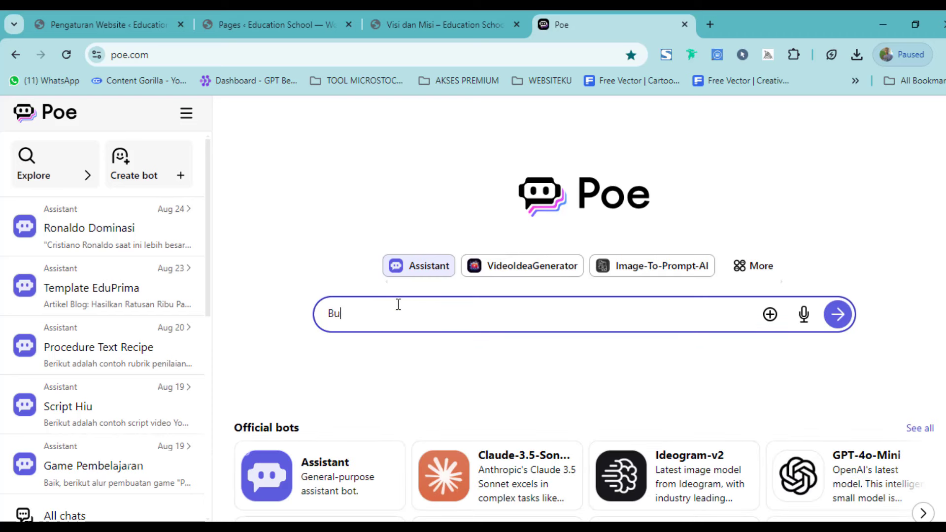
type("atkan Visi Misi Sekolah")
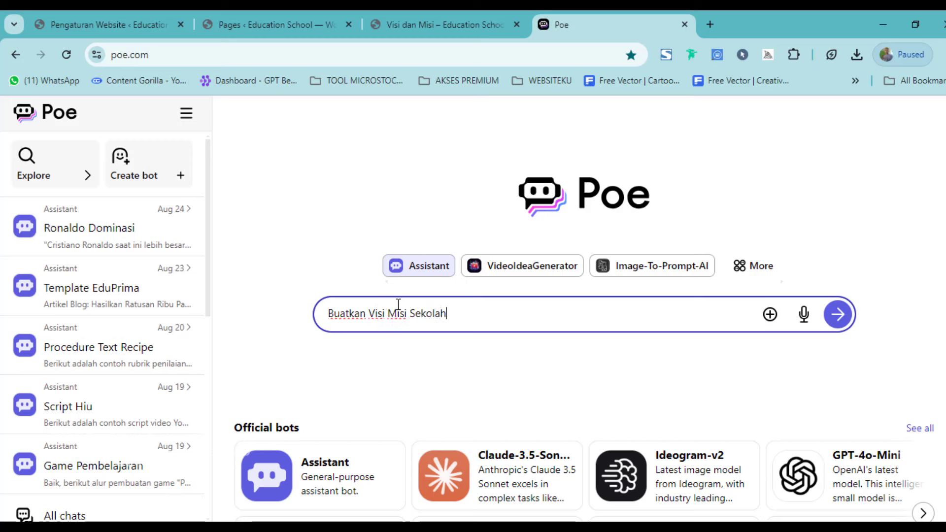
key("Return")
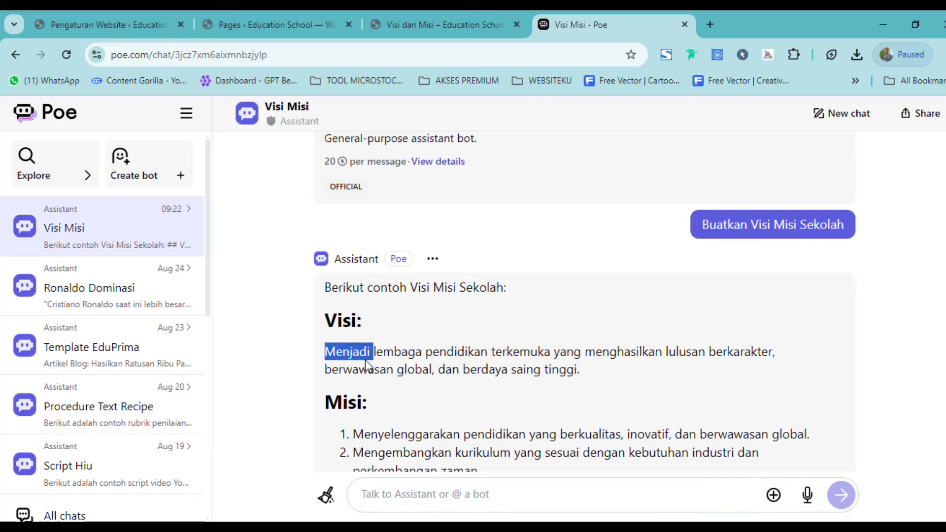
Step: Copy the Visi paragraph from the Assistant's answer as plain text, using the browser address field to strip its formatting
triple_click(365, 358)
key("ctrl+c")
left_click(299, 61)
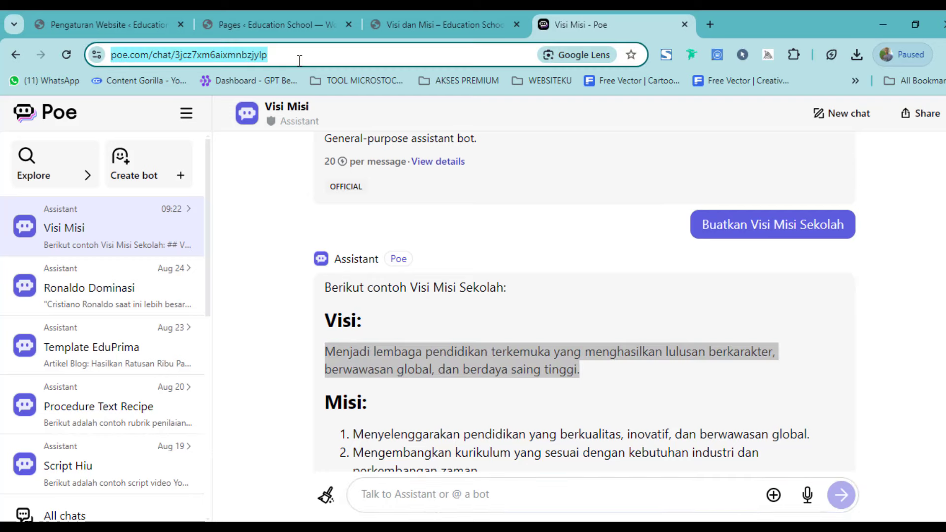
key("ctrl+v")
key("ctrl+a")
key("ctrl+x")
Step: Place the Pengaturan Website tab beside the Poe tab and replace the entire Visi text with the copied vision statement
left_click(404, 14)
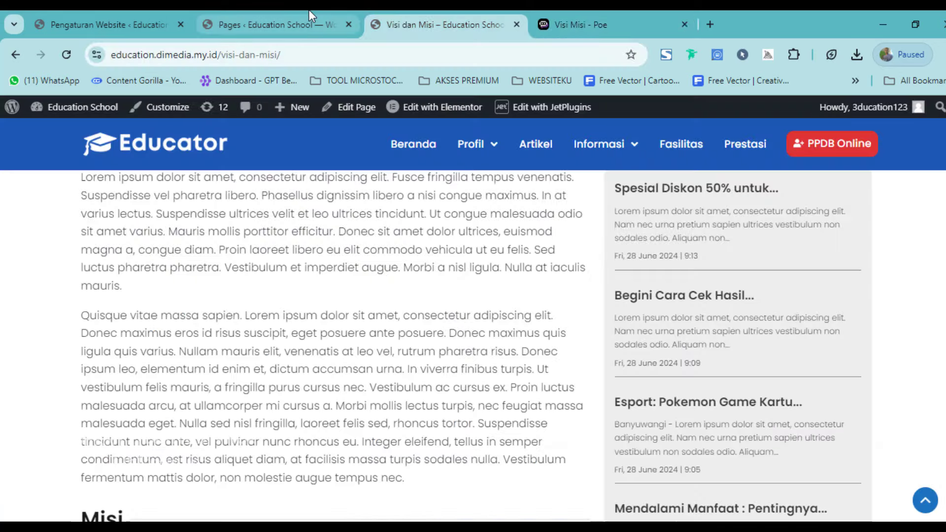
left_click(311, 18)
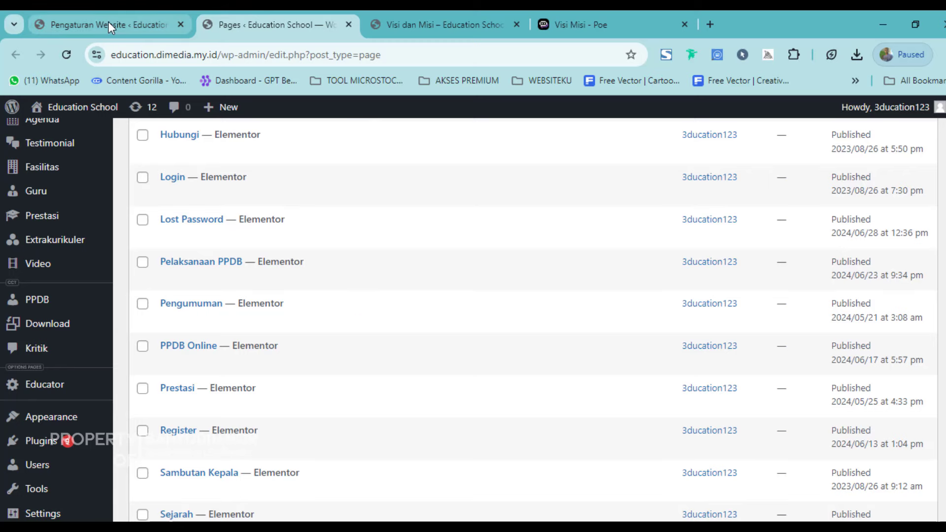
left_click_drag(108, 21, 439, 10)
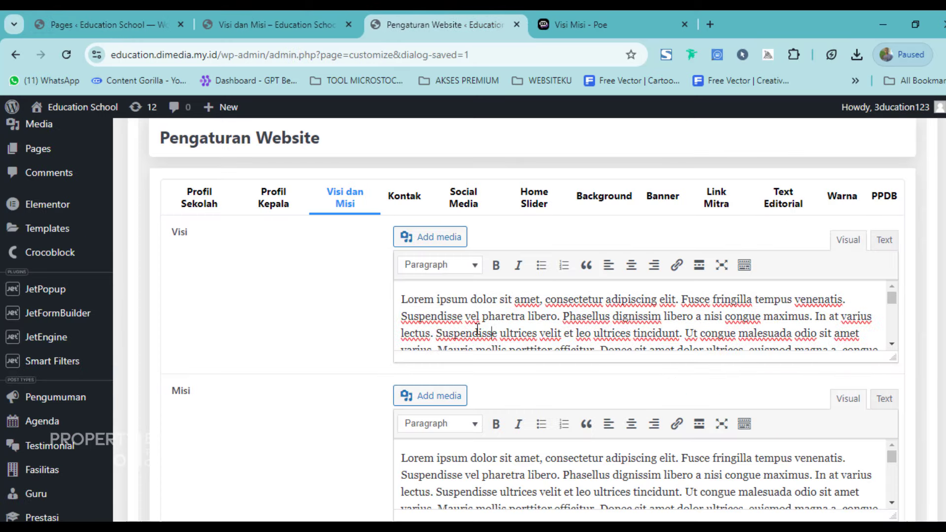
scroll(477, 329, "up", 2)
key("ctrl+a")
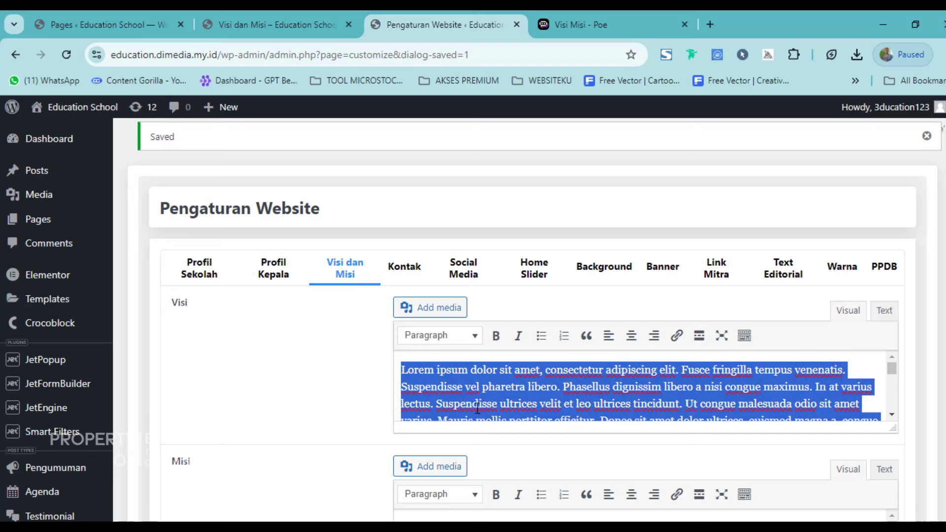
key("ctrl+v")
Step: Switch to the Poe chat and select the complete seven-point Misi list in the Assistant's answer for copying
left_click(581, 22)
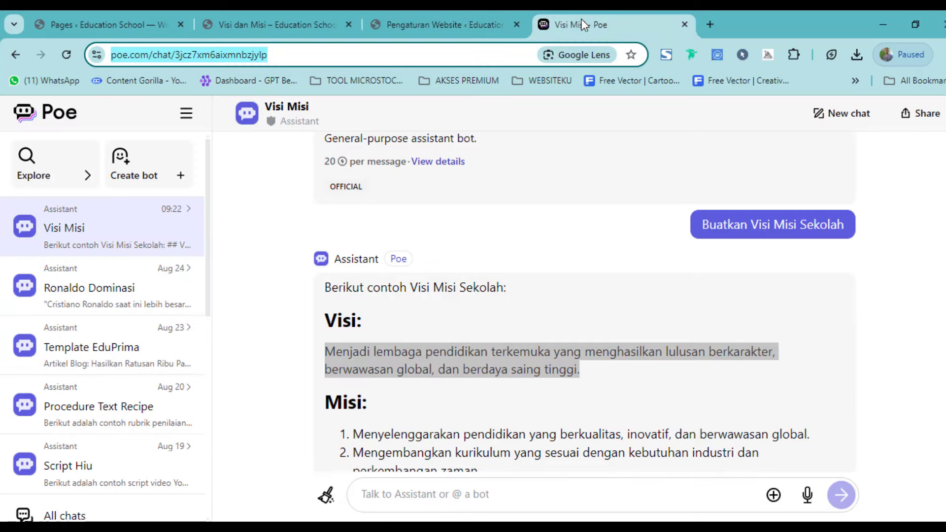
scroll(456, 359, "down", 2)
scroll(456, 360, "down", 1)
left_click_drag(355, 366, 492, 410)
scroll(432, 380, "down", 4)
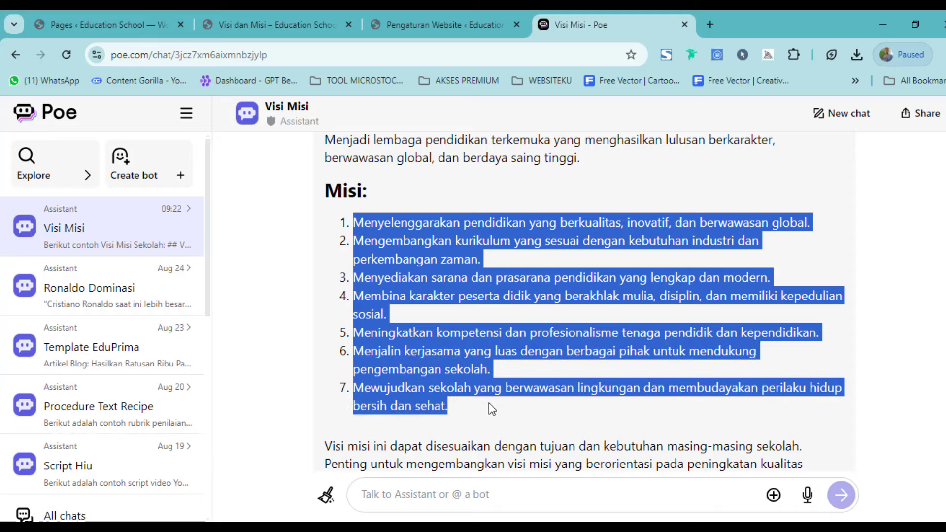
Step: Replace the entire Misi text in Pengaturan Website with the copied seven-point mission list and save the settings
left_click(434, 19)
scroll(433, 364, "down", 3)
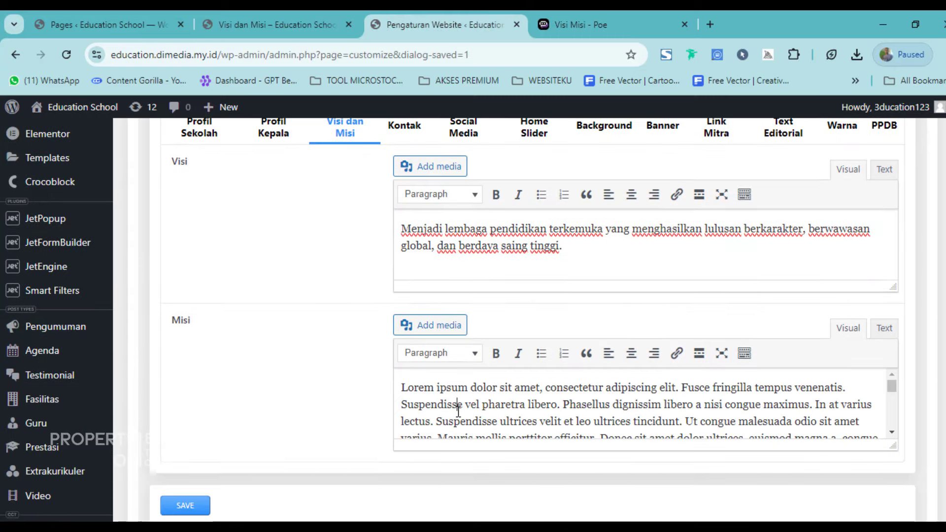
key("ctrl+a")
key("ctrl+v")
scroll(464, 406, "up", 5)
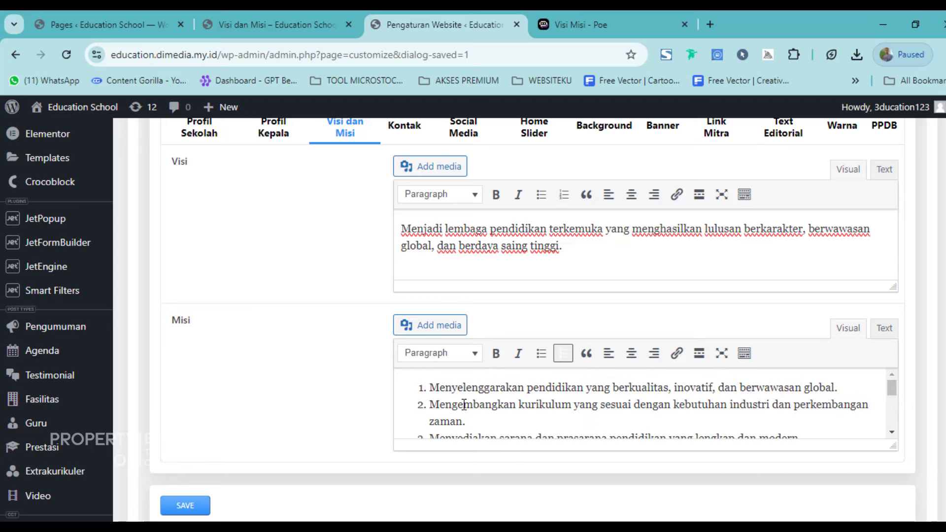
scroll(350, 390, "down", 3)
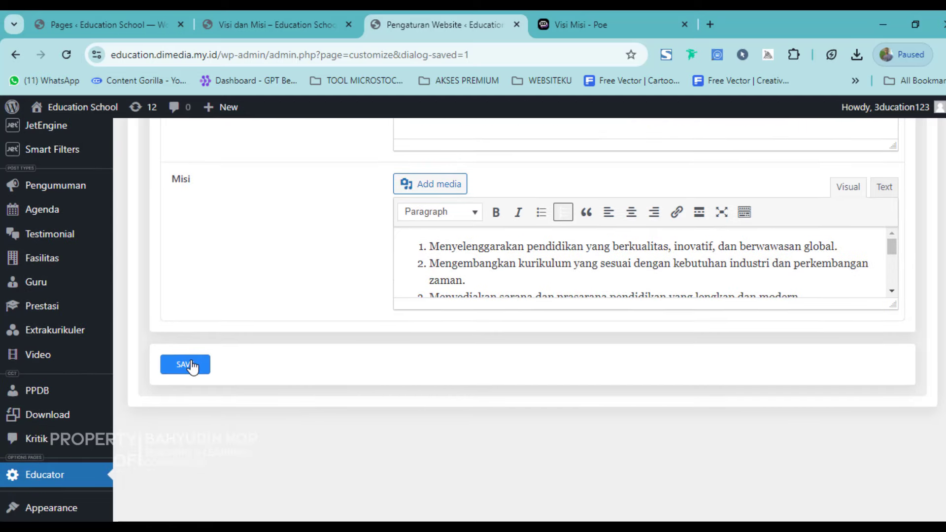
left_click(194, 364)
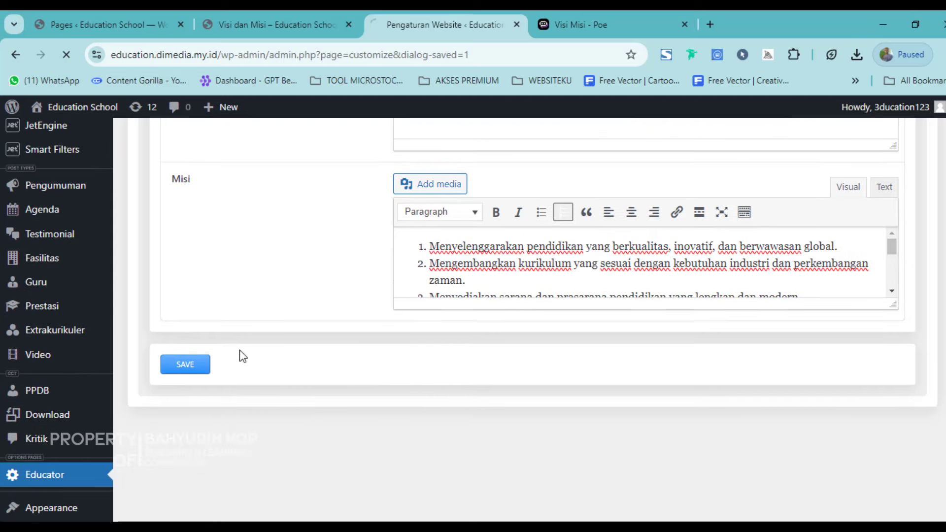
Step: Examine the Visi and Misi sections on the public Visi dan Misi page
left_click(306, 12)
scroll(297, 255, "up", 6)
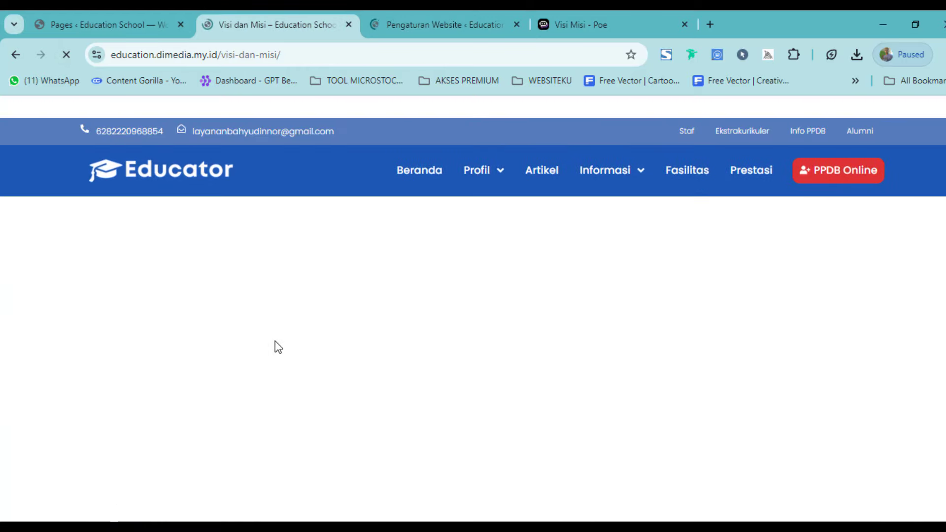
scroll(311, 370, "down", 3)
scroll(176, 341, "down", 1)
scroll(176, 347, "up", 4)
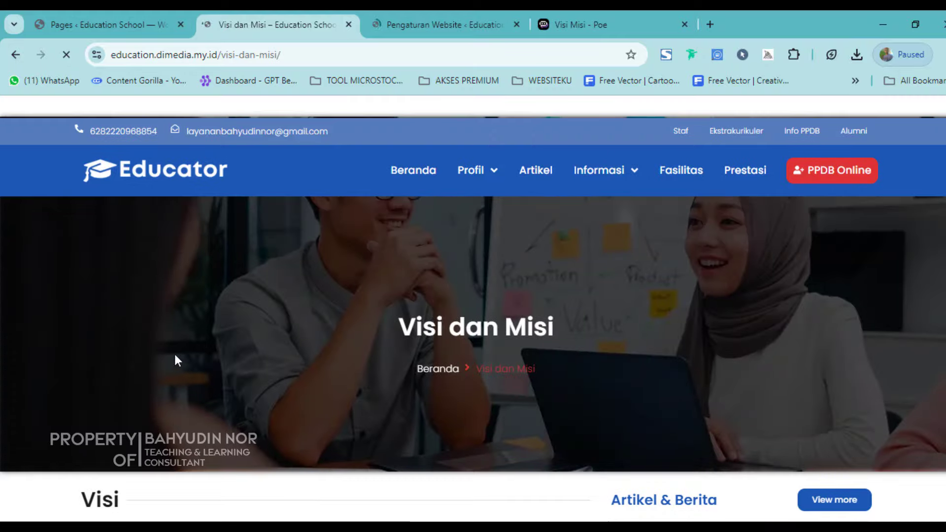
scroll(188, 357, "down", 3)
left_click_drag(148, 319, 283, 320)
scroll(222, 360, "down", 3)
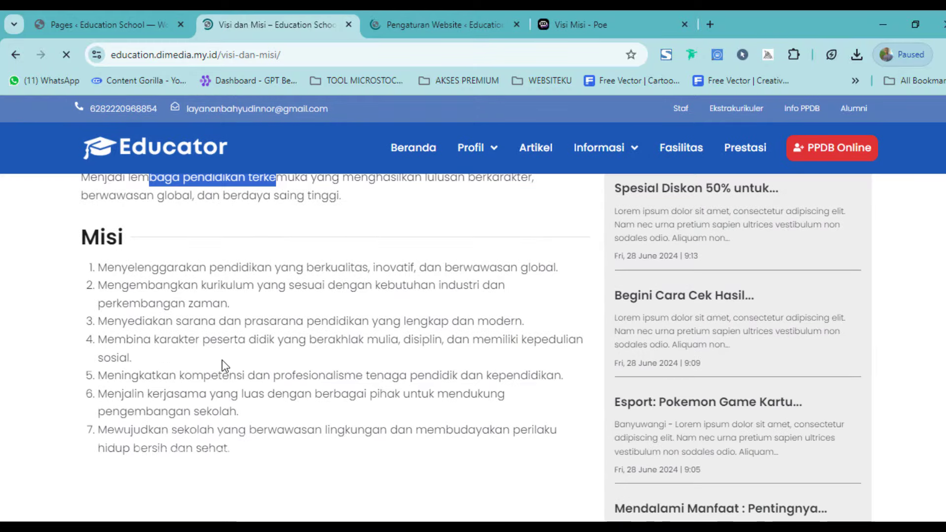
Step: Return to Pengaturan Website, look over the saved Visi and Misi, and examine the Telp and Email fields in the Kontak settings
left_click(411, 13)
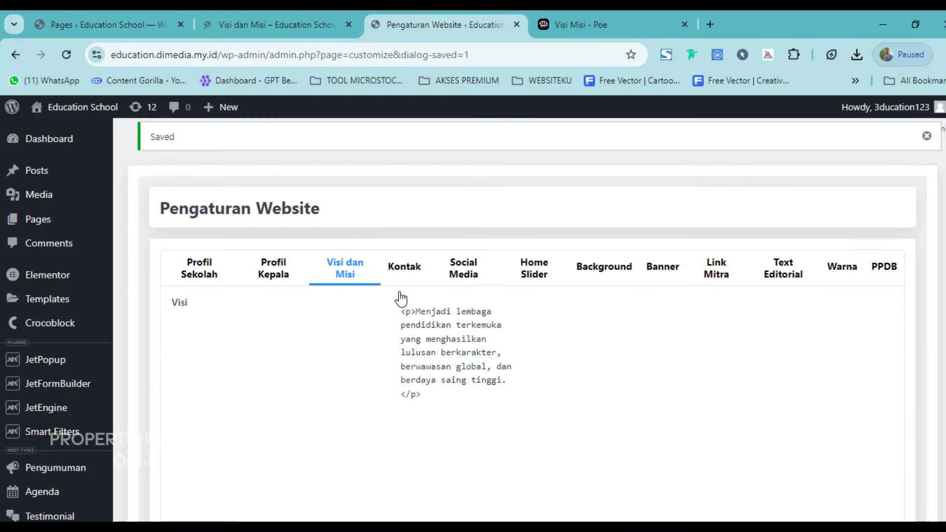
scroll(406, 335, "down", 2)
scroll(407, 335, "down", 6)
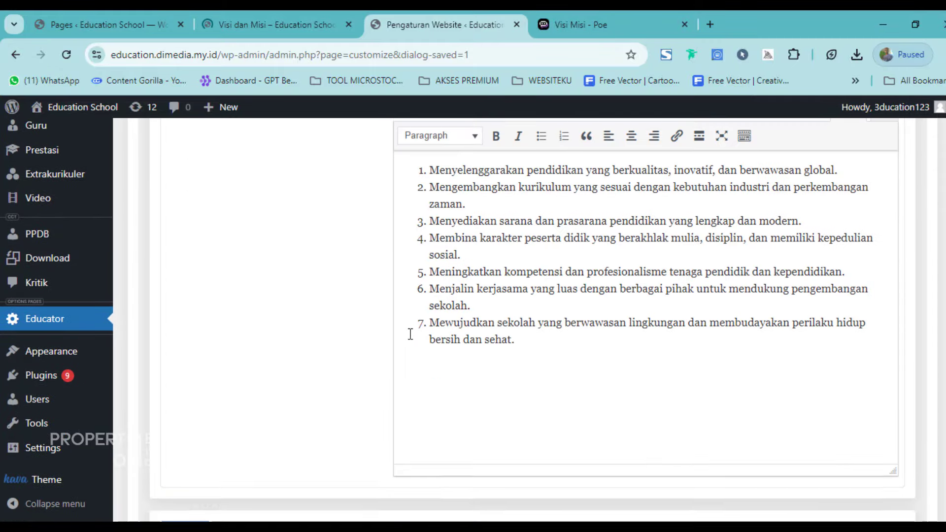
scroll(411, 335, "up", 7)
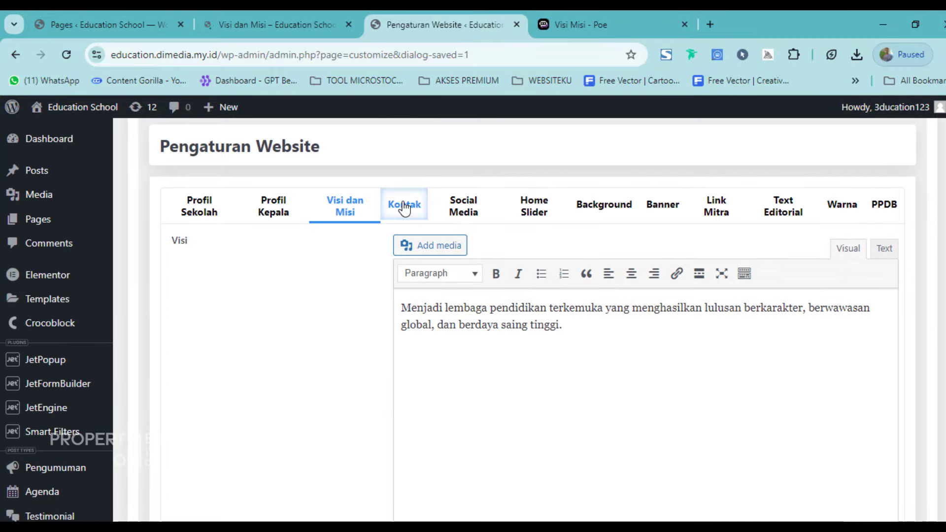
left_click(403, 206)
left_click_drag(376, 312, 261, 320)
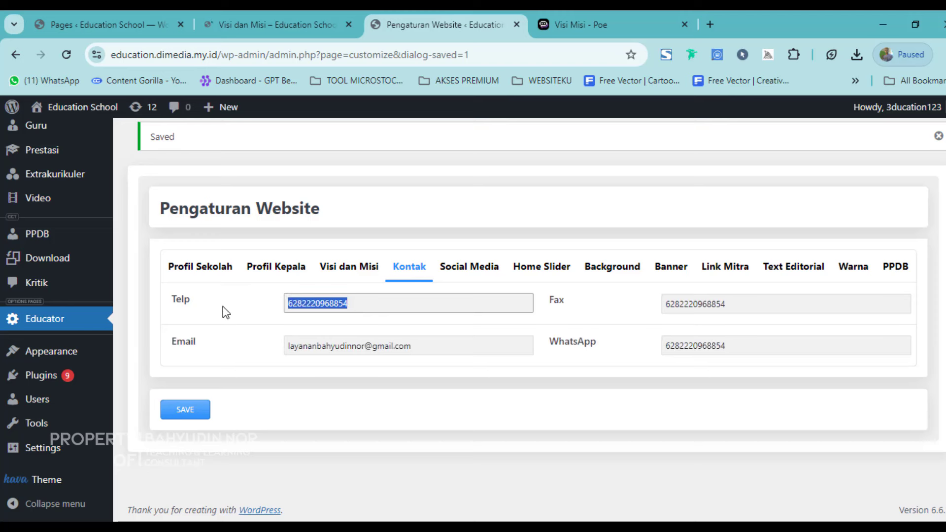
left_click(340, 304)
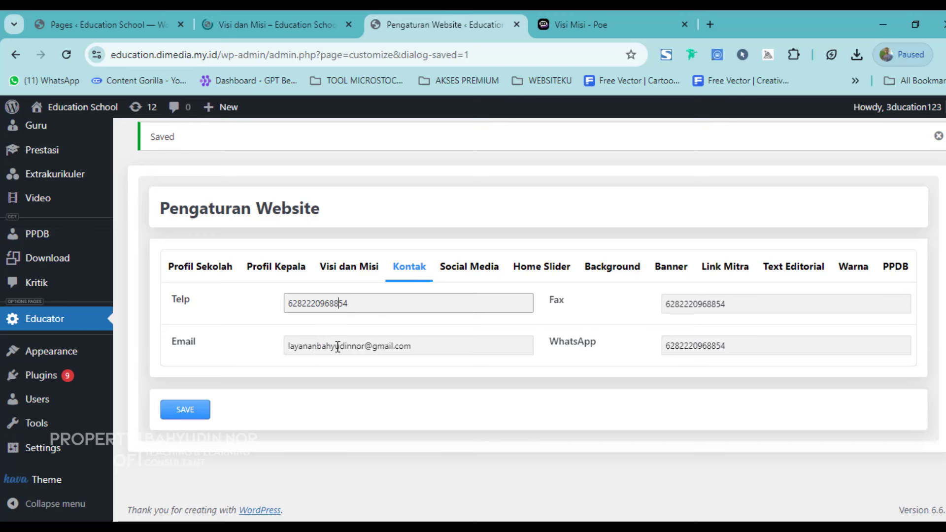
left_click_drag(294, 347, 417, 340)
Step: Check the phone and email in the public page's header, and examine the Fax and WhatsApp fields in the Kontak settings
left_click(321, 12)
scroll(376, 183, "up", 6)
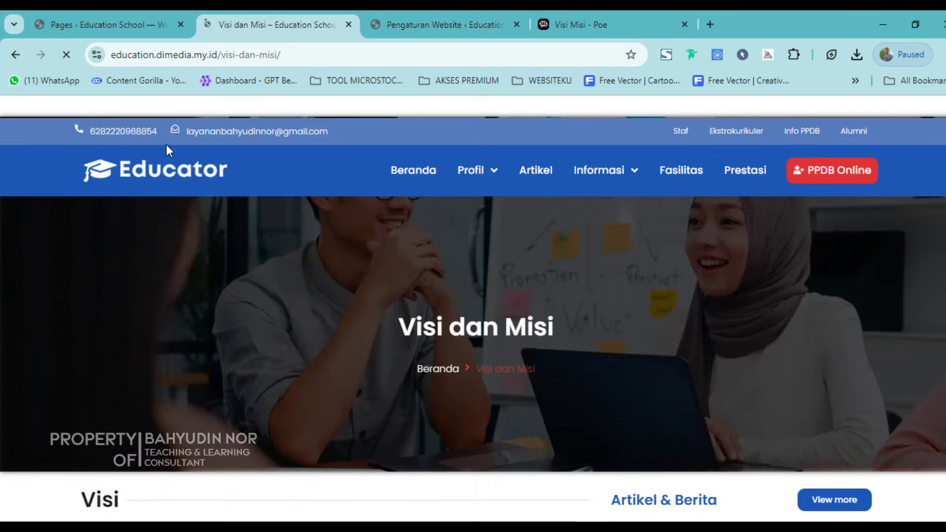
left_click(383, 16)
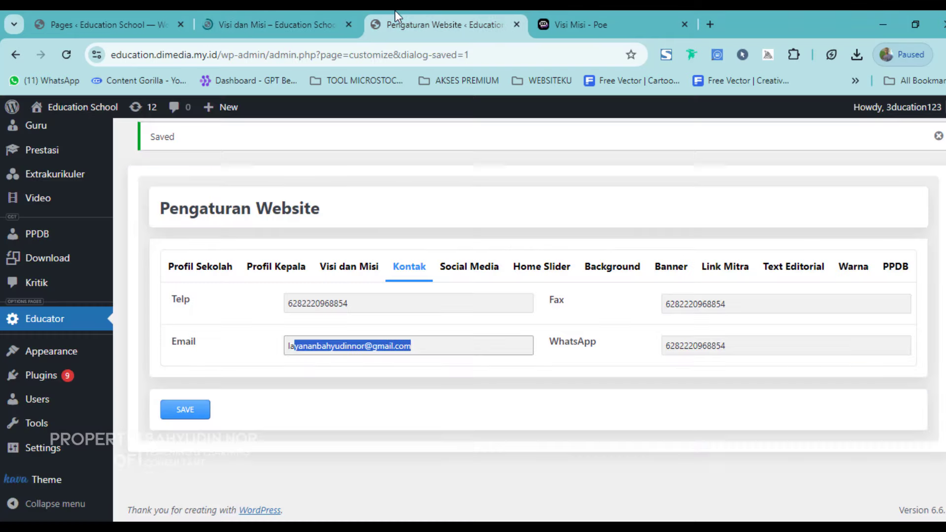
left_click_drag(725, 303, 675, 304)
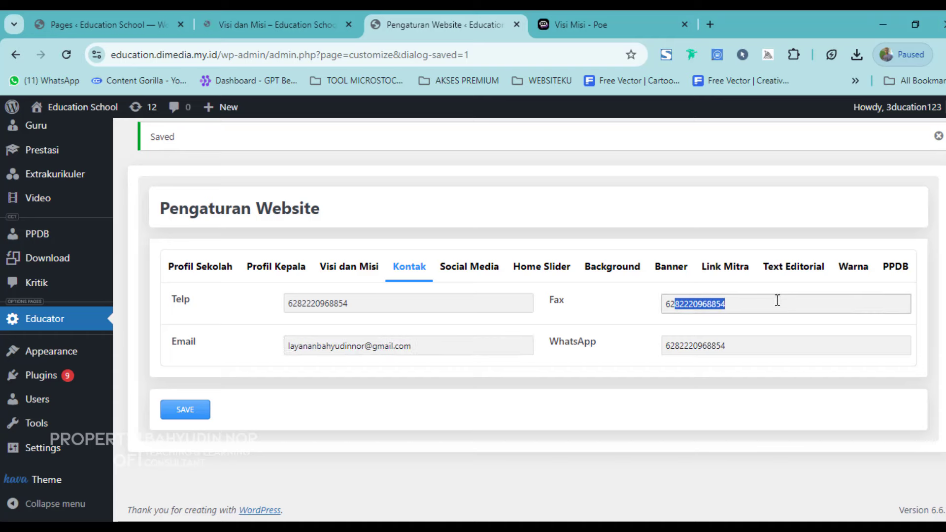
left_click_drag(684, 346, 744, 345)
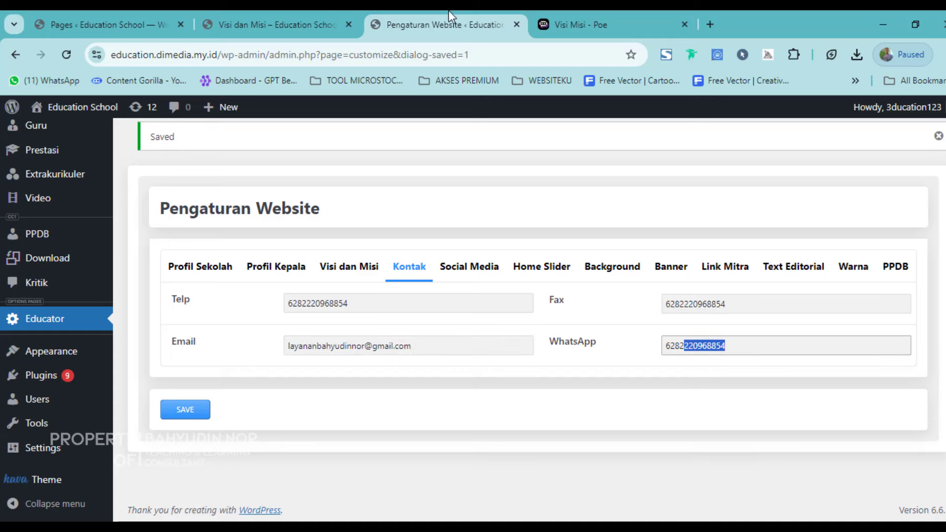
Step: Examine the phone, fax, WhatsApp and email entries in the footer of the public Visi dan Misi page
left_click(276, 24)
scroll(352, 392, "down", 15)
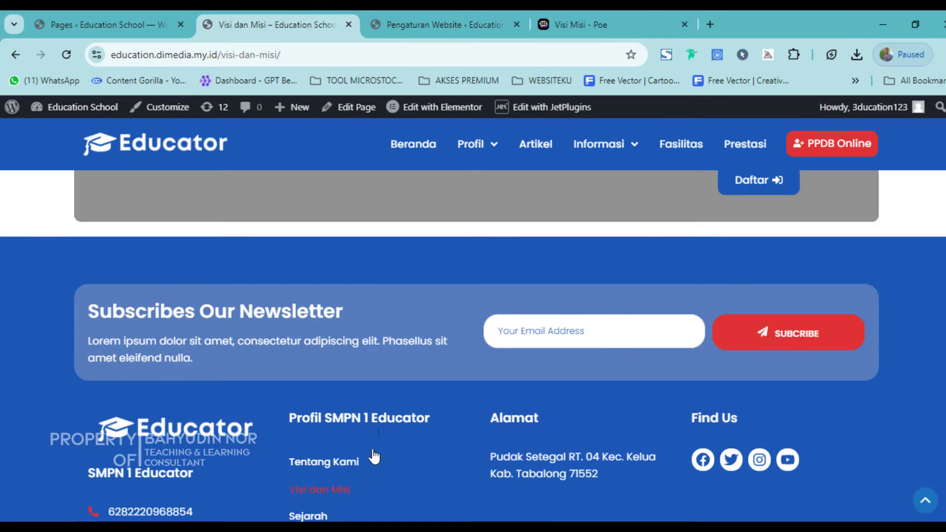
scroll(375, 457, "down", 3)
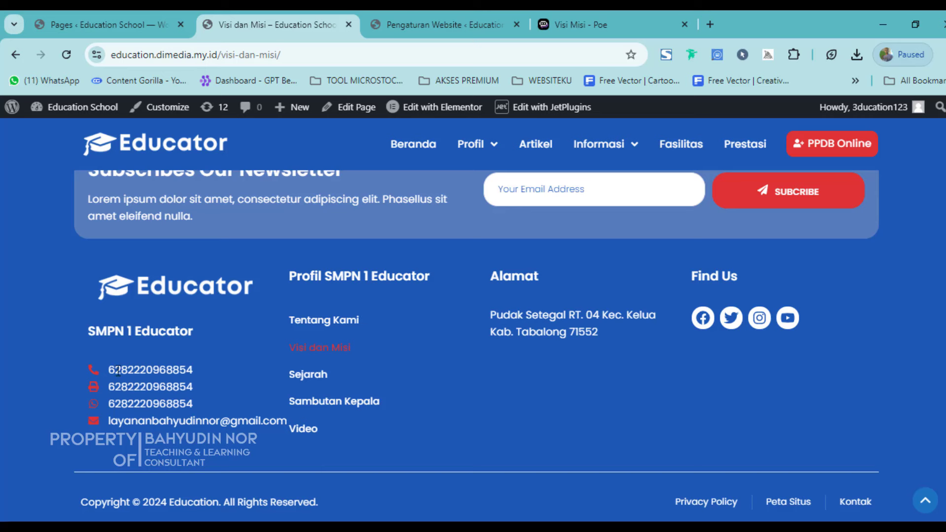
left_click_drag(119, 371, 218, 369)
left_click_drag(115, 387, 196, 387)
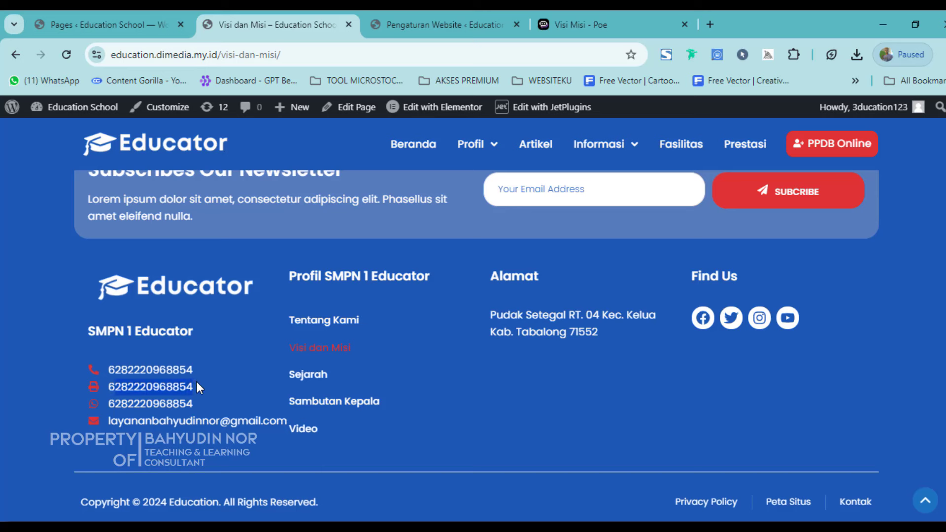
left_click_drag(112, 404, 182, 403)
left_click(137, 426)
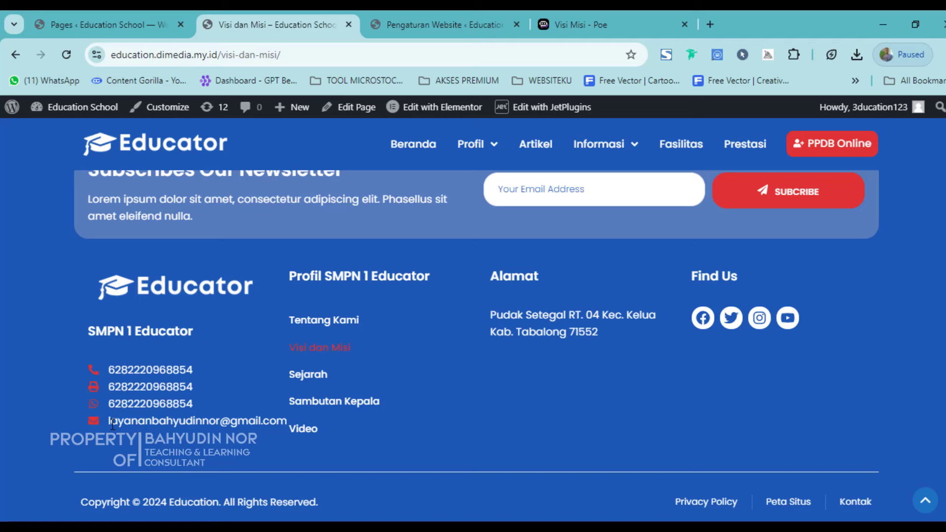
left_click_drag(112, 424, 282, 427)
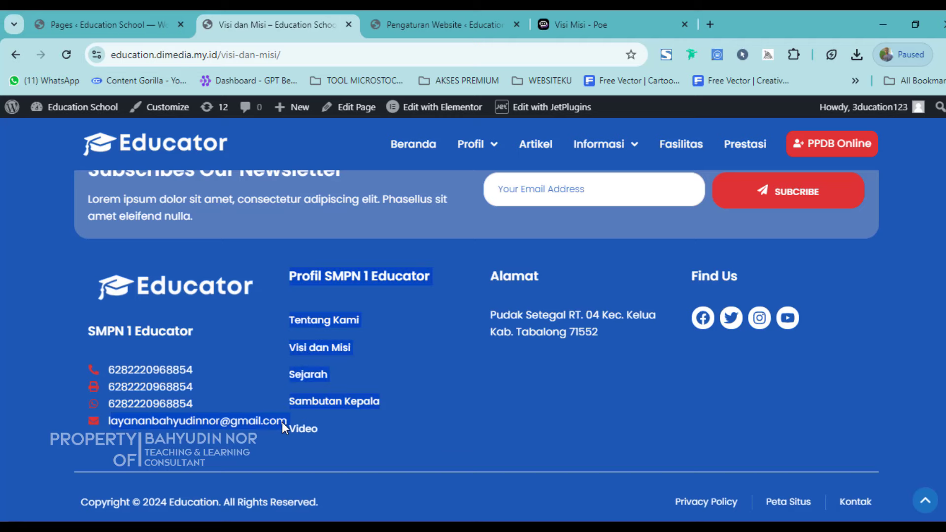
Step: Examine the Twitter, Facebook, Instagram and Youtube URLs in the Social Media settings and locate their Find Us icons in the public page's footer
left_click(378, 11)
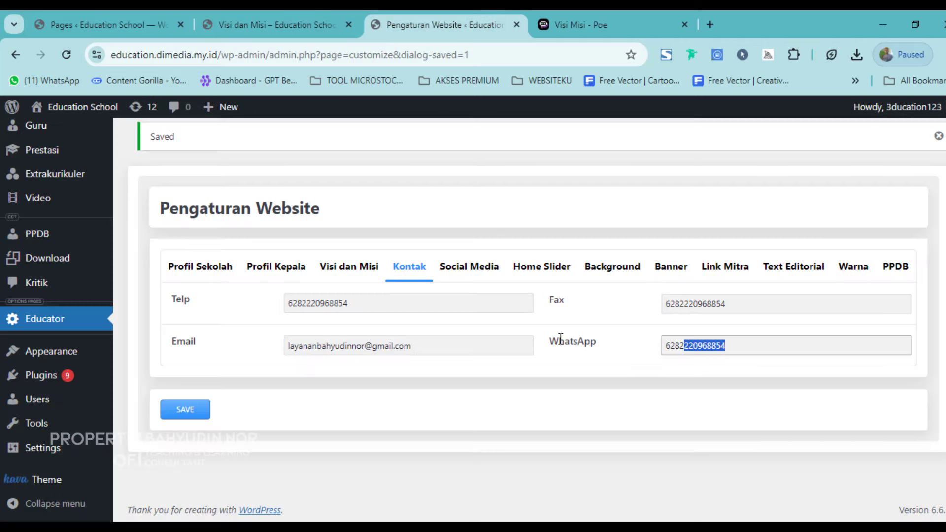
left_click(470, 276)
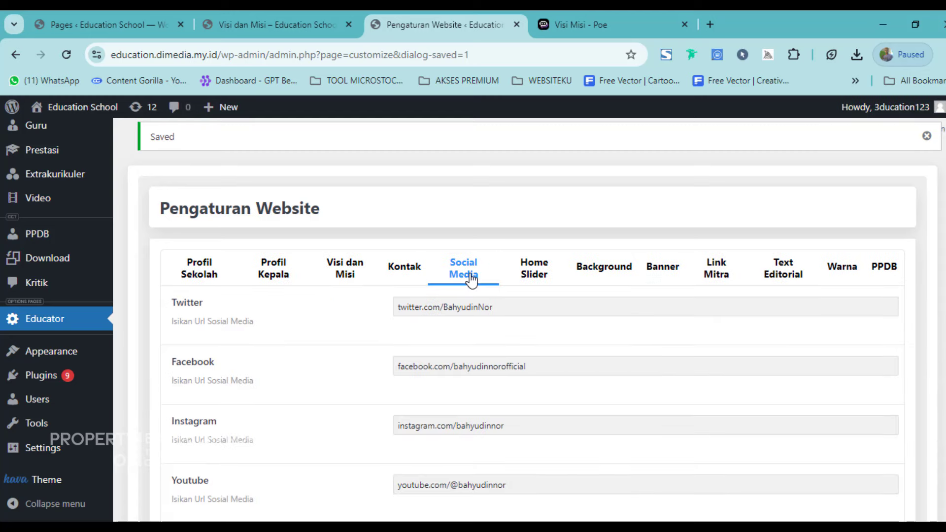
scroll(317, 325, "down", 2)
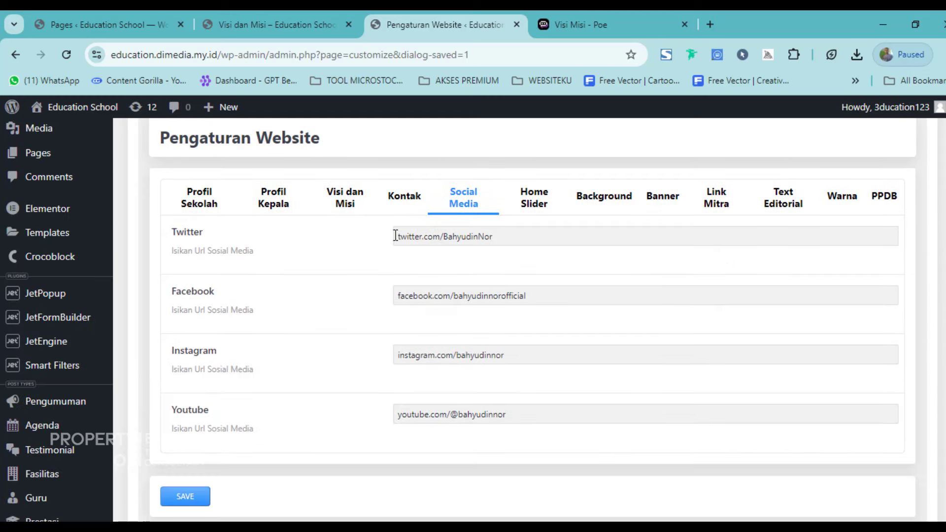
left_click_drag(396, 236, 559, 229)
left_click(395, 305)
scroll(434, 320, "down", 2)
left_click_drag(416, 284, 546, 284)
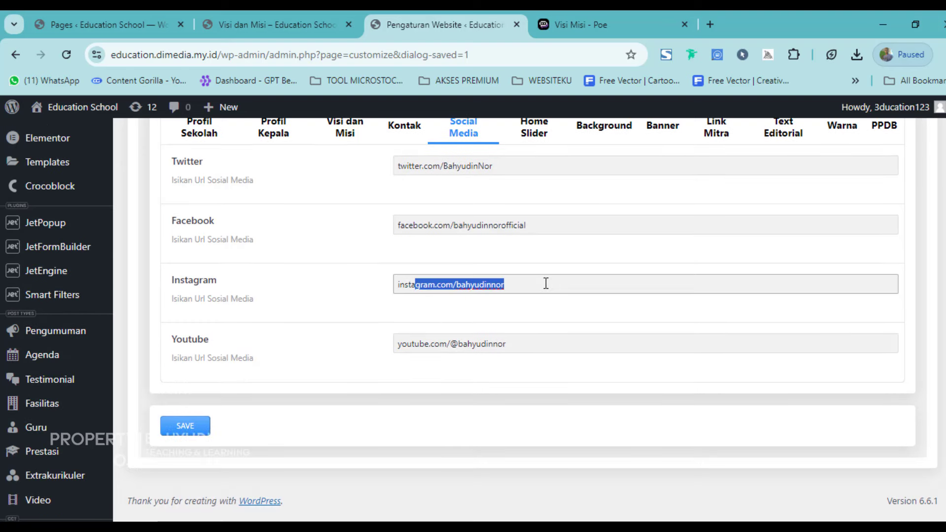
left_click(453, 343)
left_click_drag(418, 343, 515, 344)
left_click(450, 383)
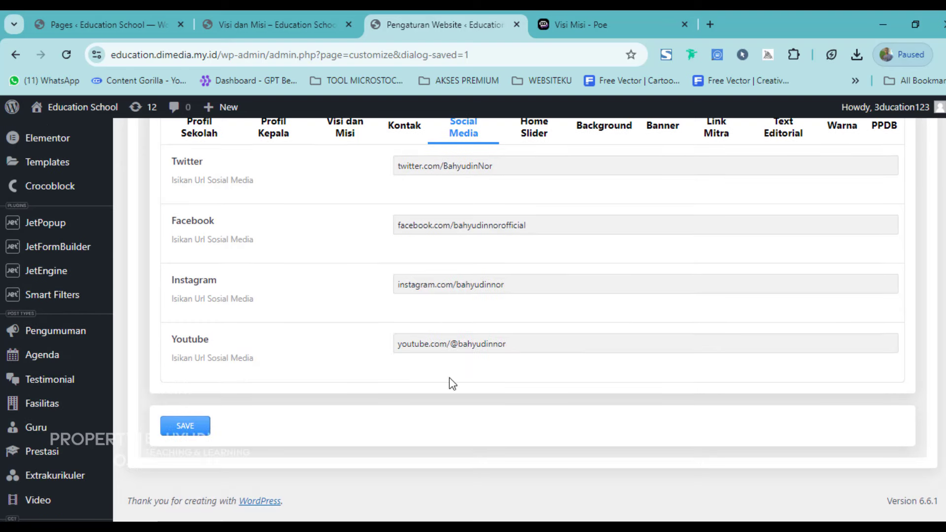
left_click(302, 15)
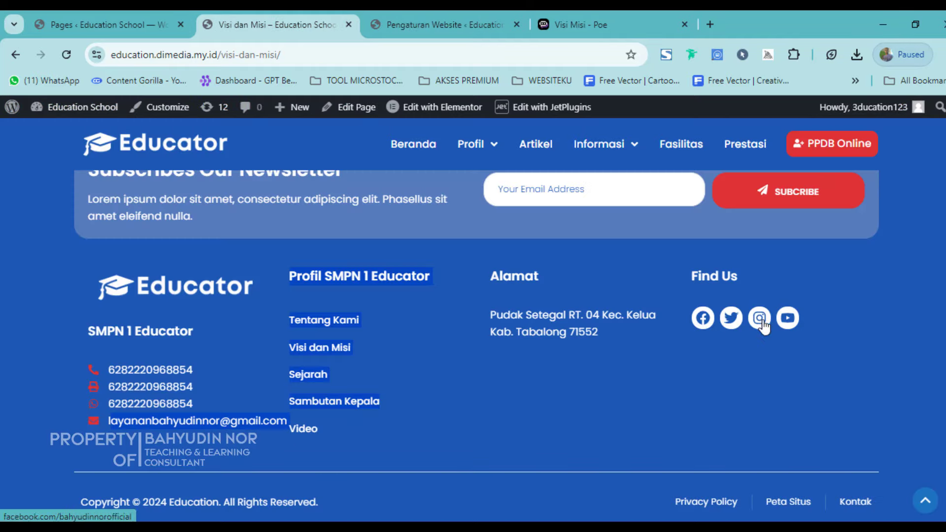
Step: Open the Home Slider settings in Pengaturan Website and go to the public site's home page for comparison
left_click(402, 13)
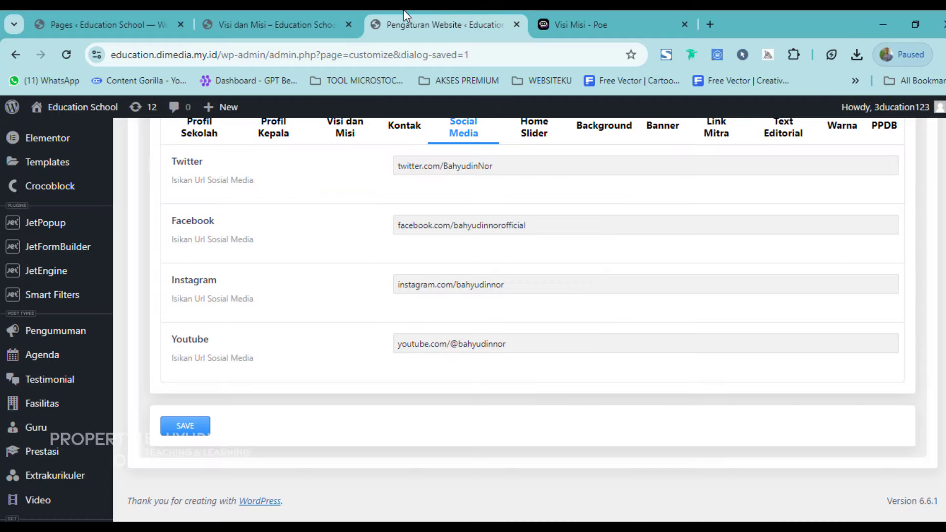
scroll(466, 341, "down", 3)
scroll(456, 339, "up", 6)
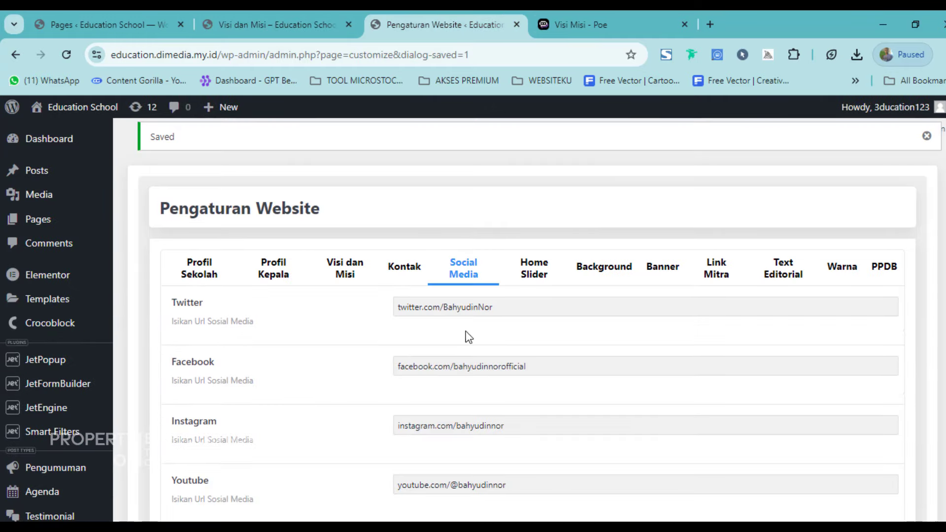
left_click(525, 278)
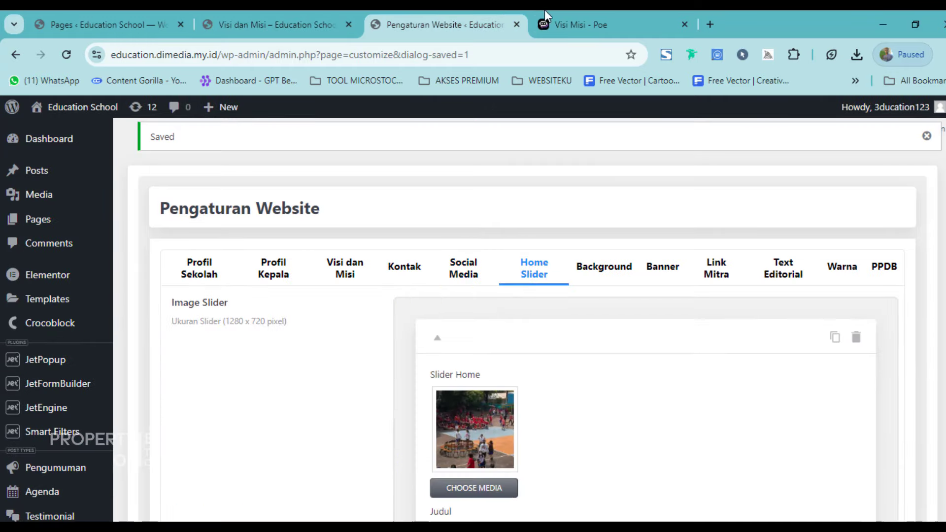
left_click(276, 25)
scroll(433, 338, "up", 15)
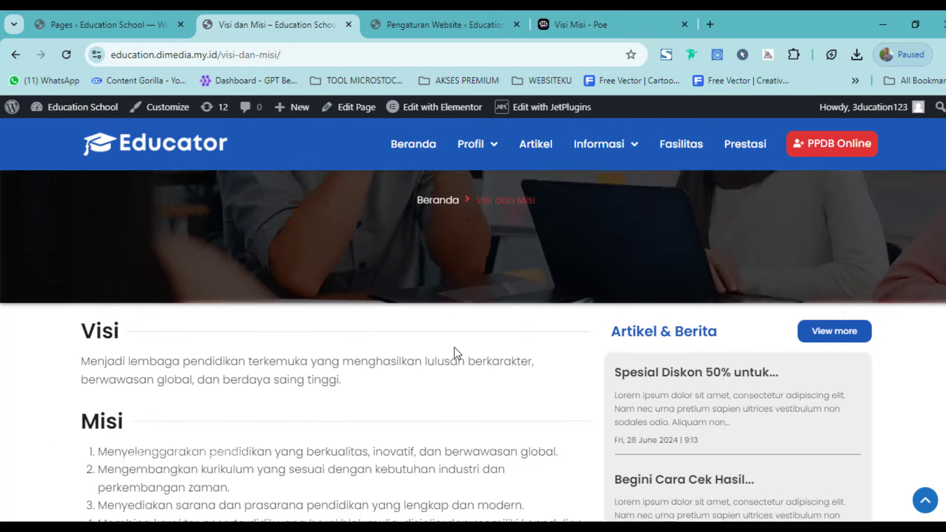
scroll(454, 348, "up", 3)
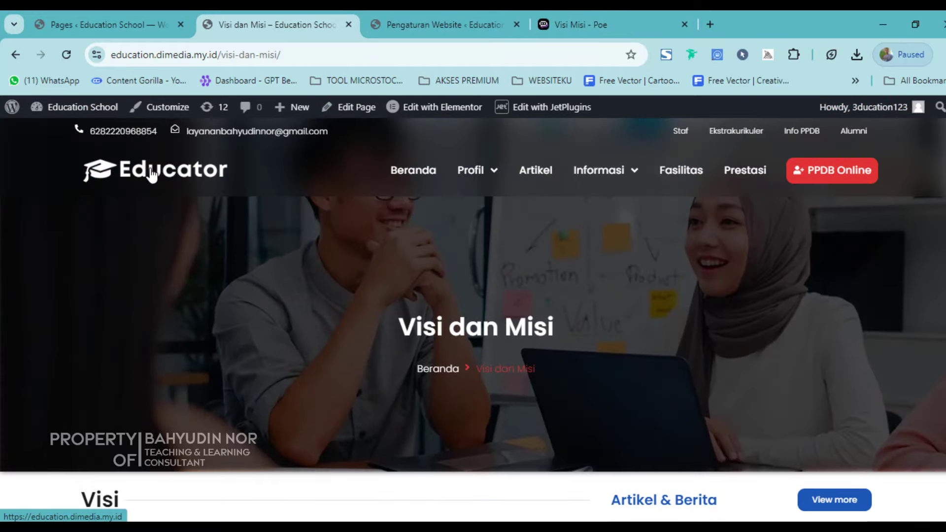
left_click(152, 173)
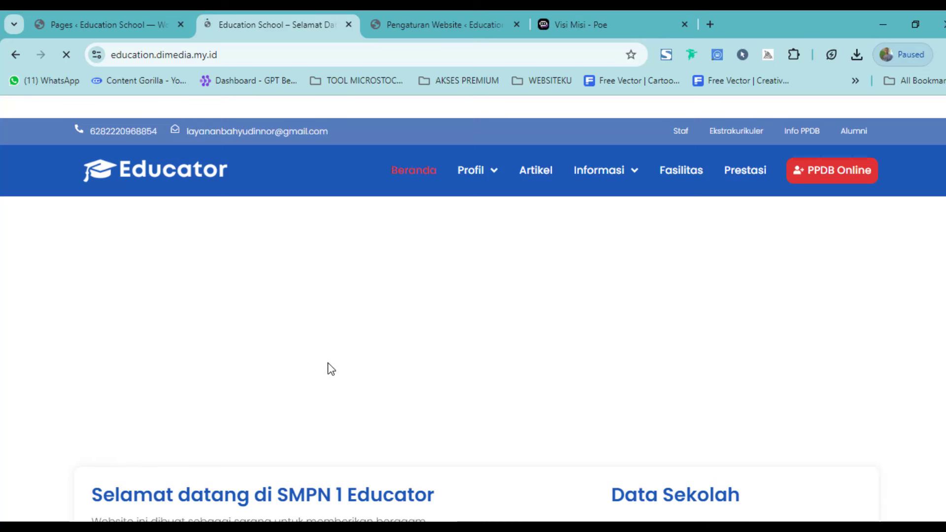
Step: Examine the first slide's image, Judul, Isi, Judul Button and Link Button fields in the Home Slider settings
left_click(430, 21)
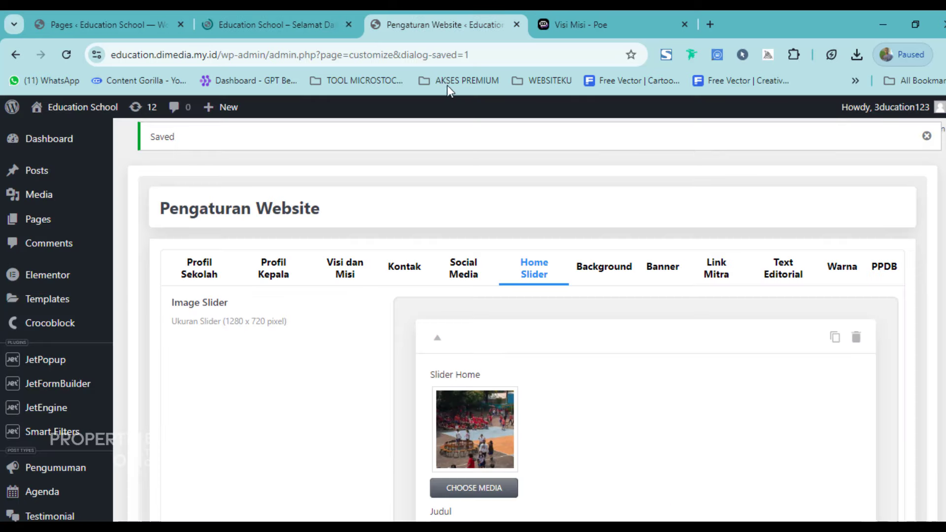
scroll(461, 379, "down", 2)
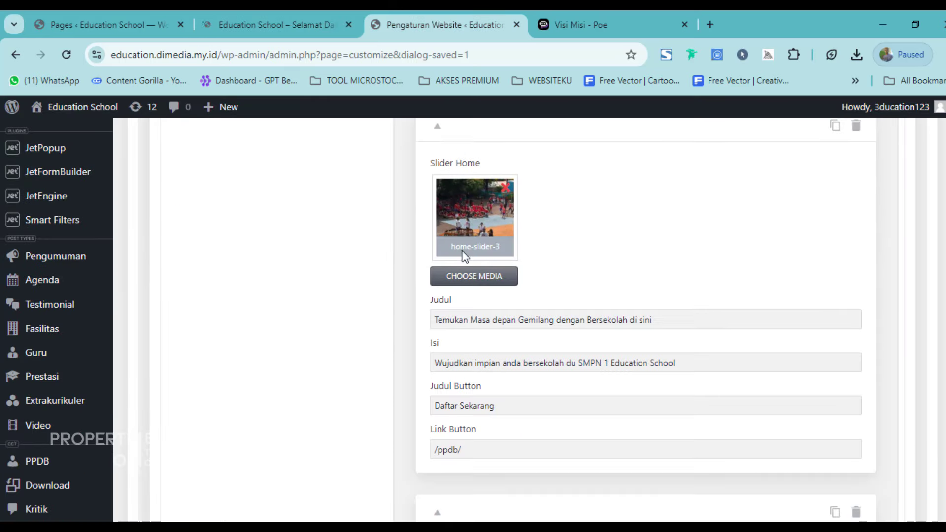
left_click_drag(441, 321, 685, 312)
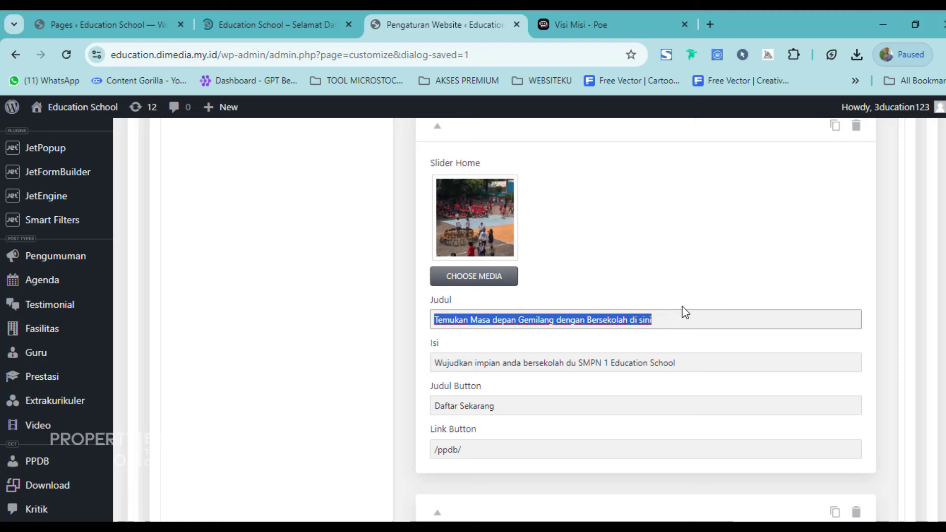
left_click_drag(441, 365, 718, 359)
scroll(676, 381, "down", 2)
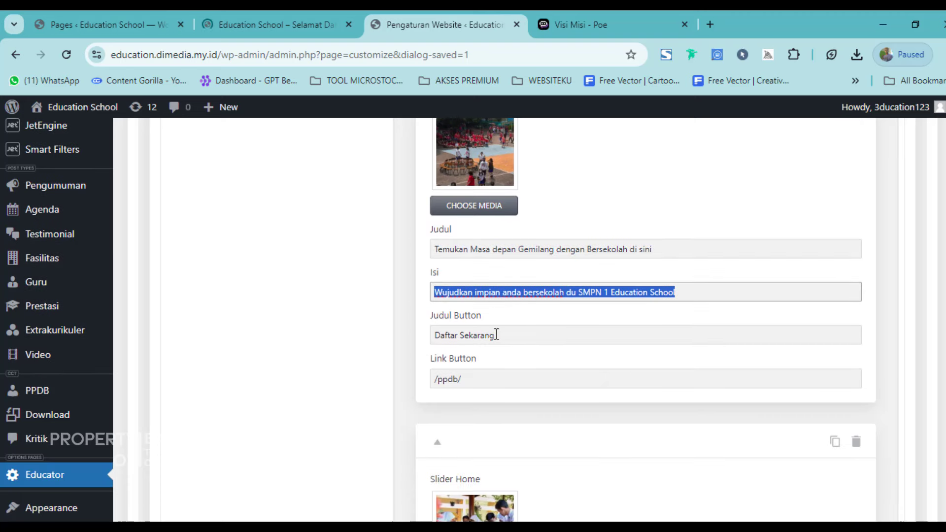
left_click(497, 335)
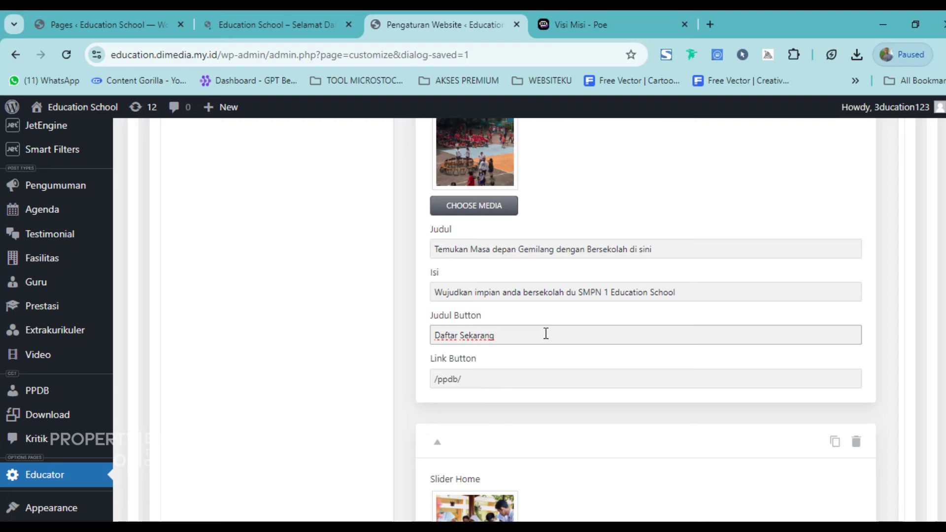
left_click_drag(546, 334, 400, 342)
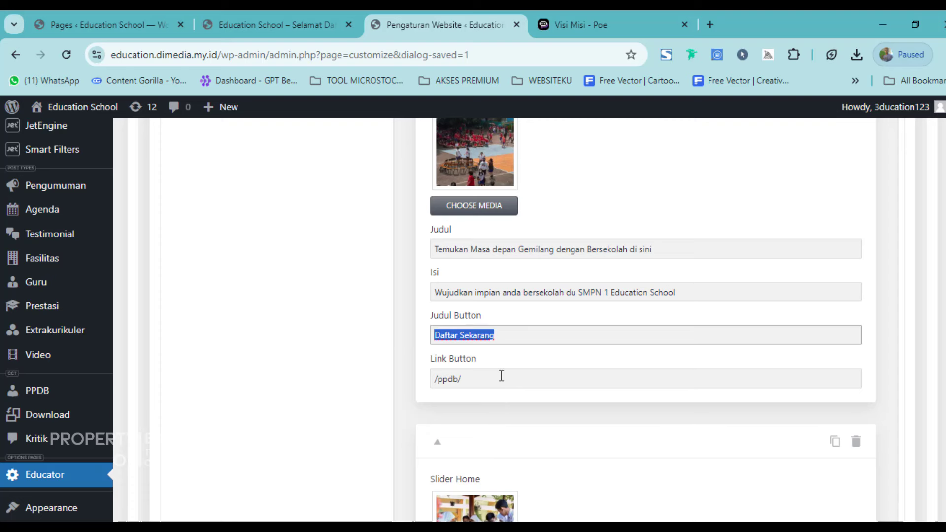
left_click_drag(502, 376, 428, 381)
Step: Compare the slide title, text and button on the public home page and view all three slides of the slider
left_click(304, 20)
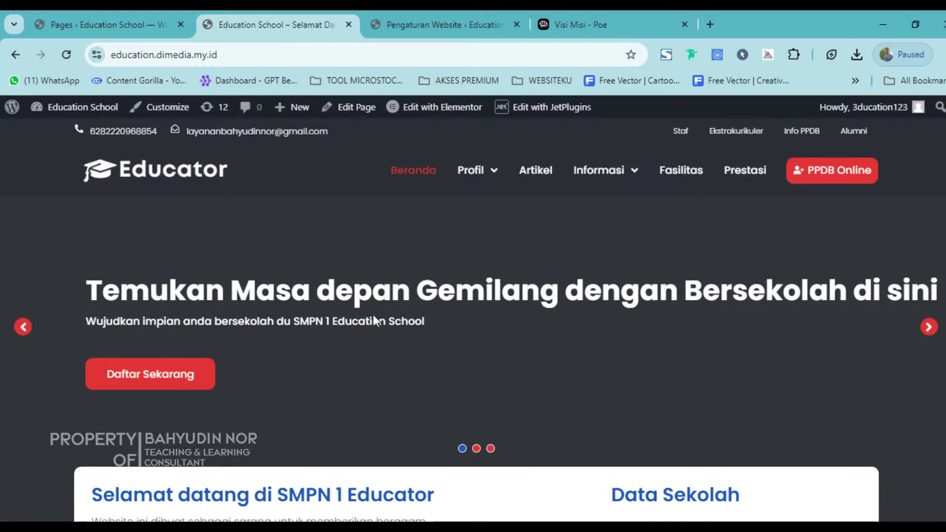
scroll(312, 367, "up", 1)
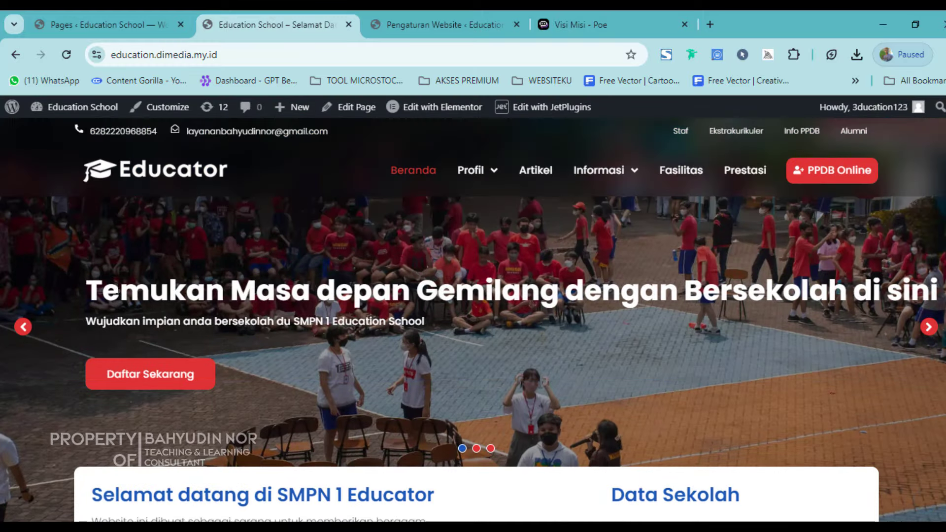
left_click_drag(120, 290, 521, 269)
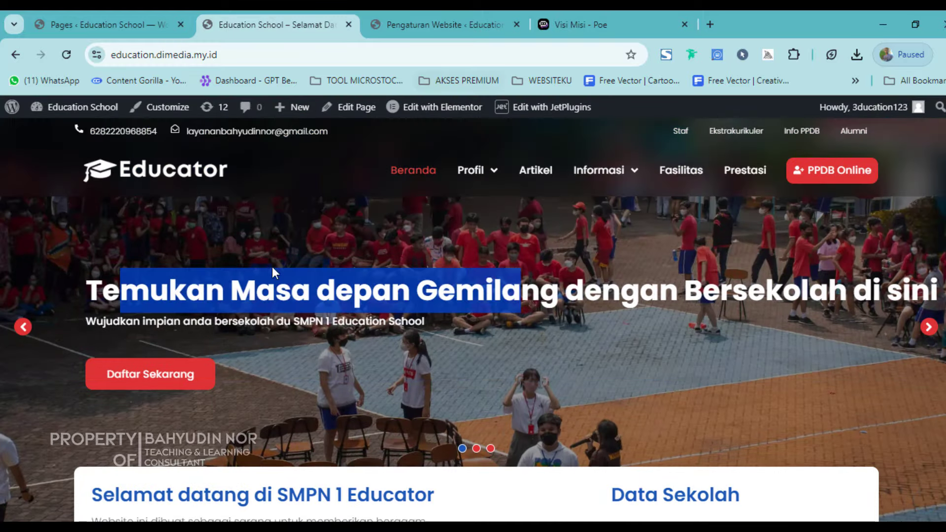
left_click_drag(267, 321, 424, 321)
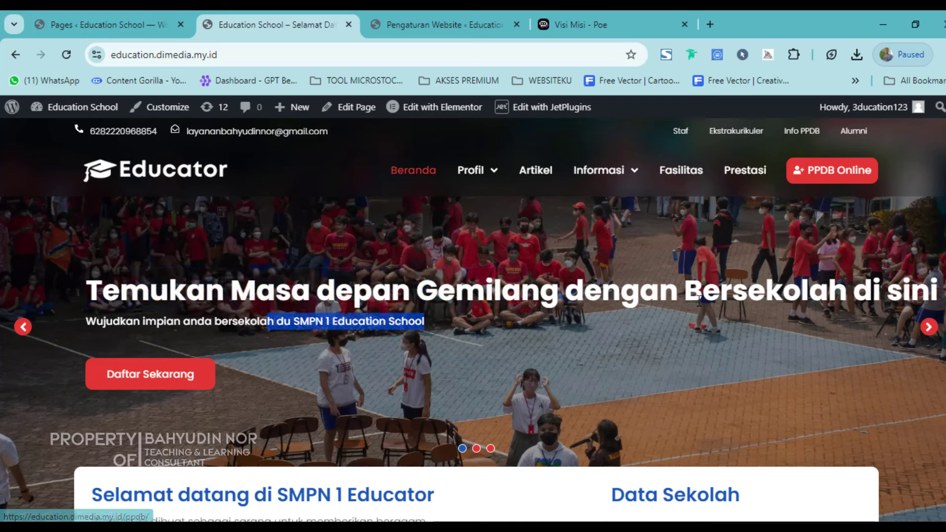
left_click(477, 449)
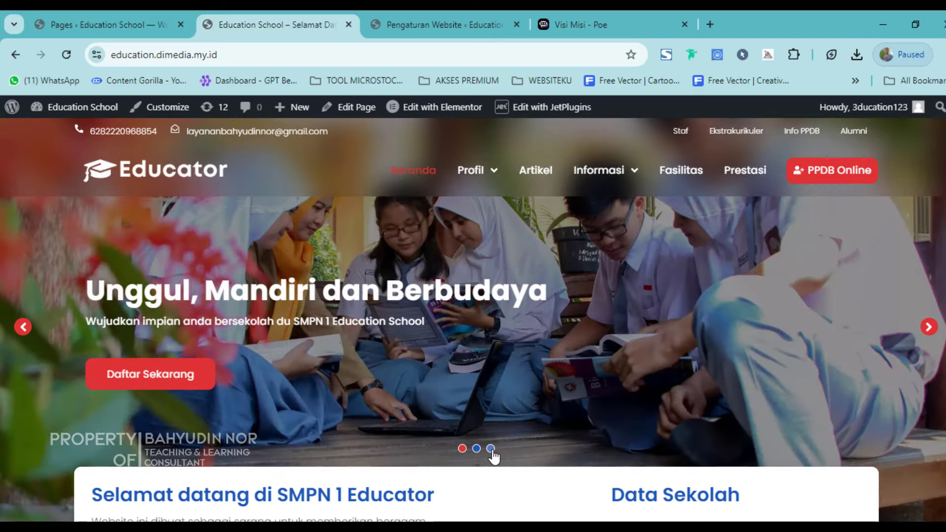
left_click(491, 450)
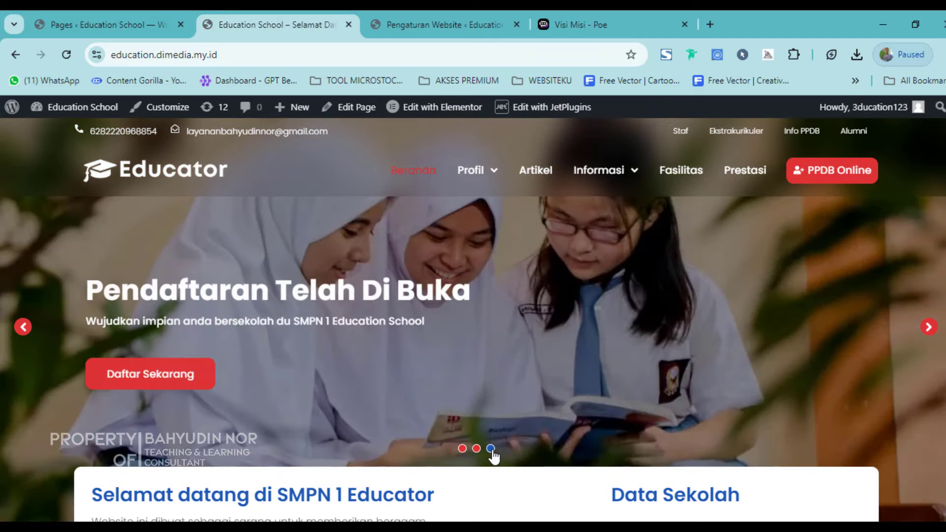
scroll(454, 332, "down", 3)
scroll(451, 303, "up", 3)
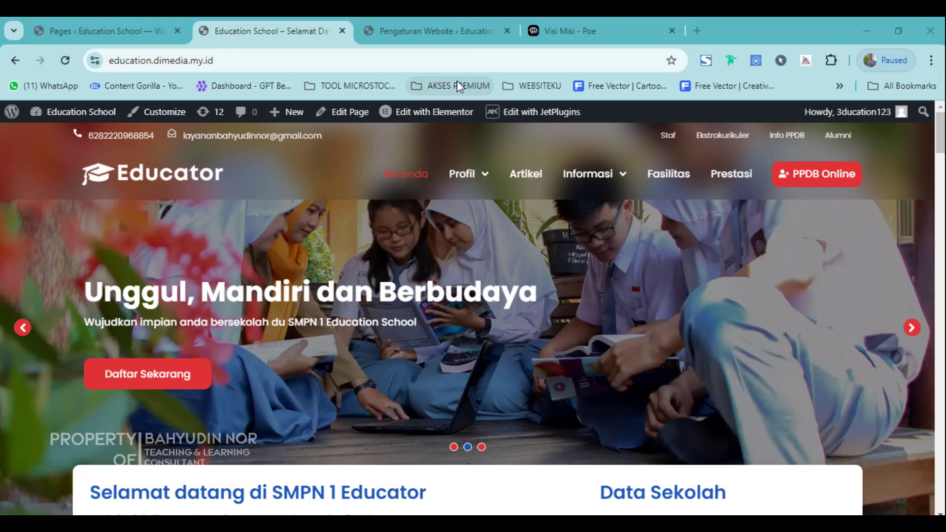
Step: Open the Background settings in Pengaturan Website and examine the BG Prestasi, BG PPDB, BG Single Guru and BG Section entries
left_click(438, 24)
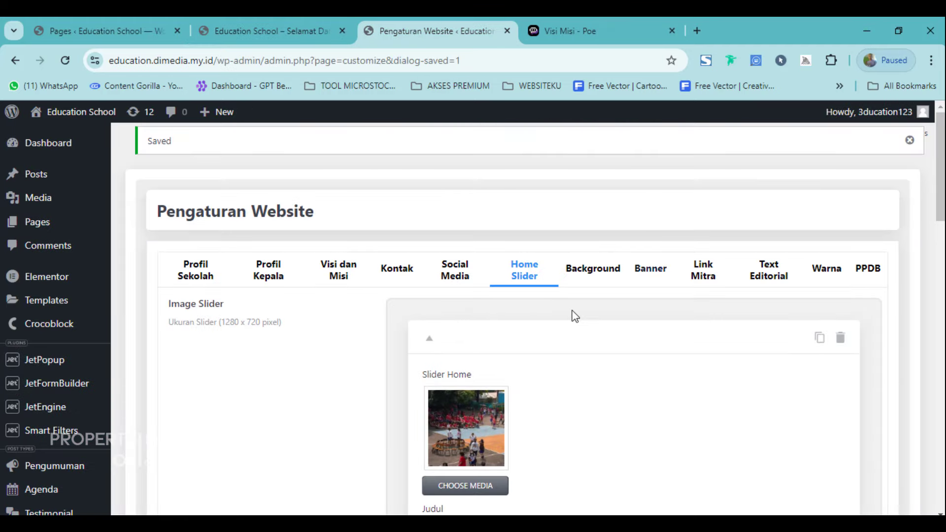
left_click(583, 281)
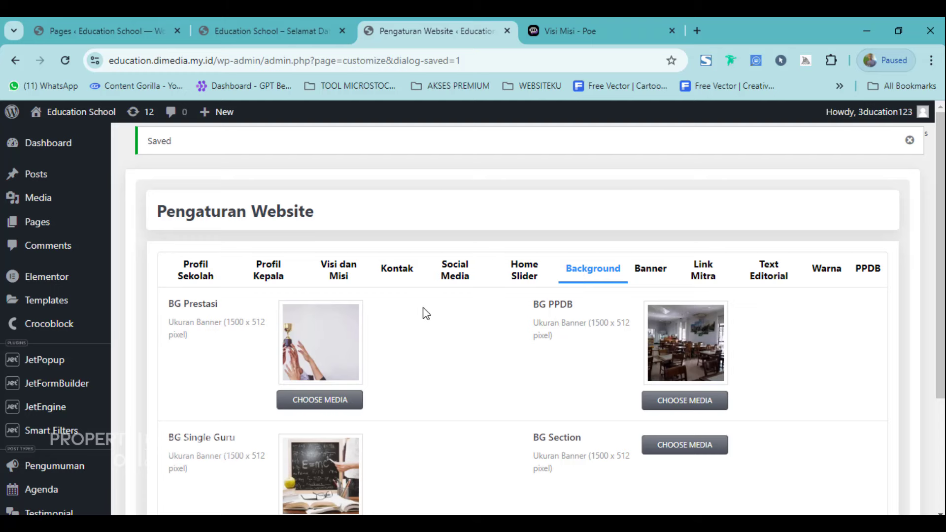
scroll(424, 313, "down", 1)
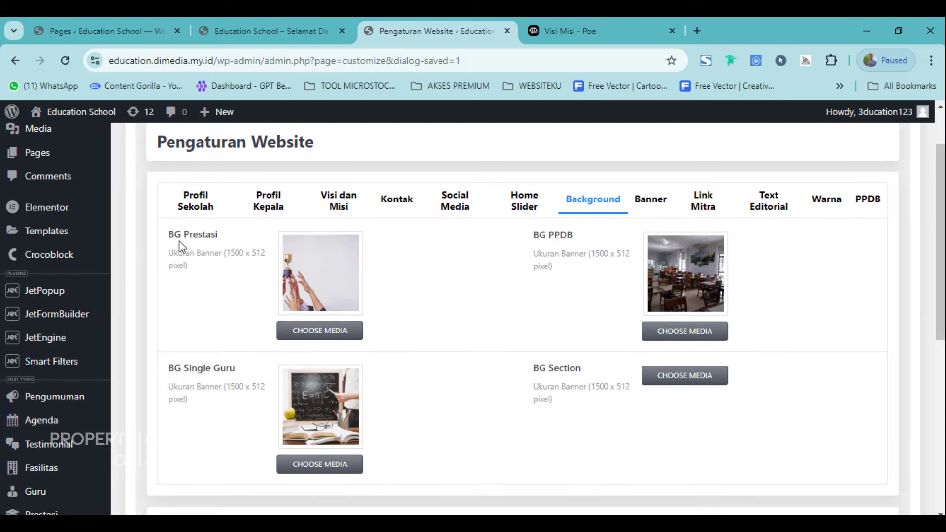
Step: Locate the Prestasi section on the public home page and examine its background image
left_click(226, 20)
scroll(406, 259, "down", 15)
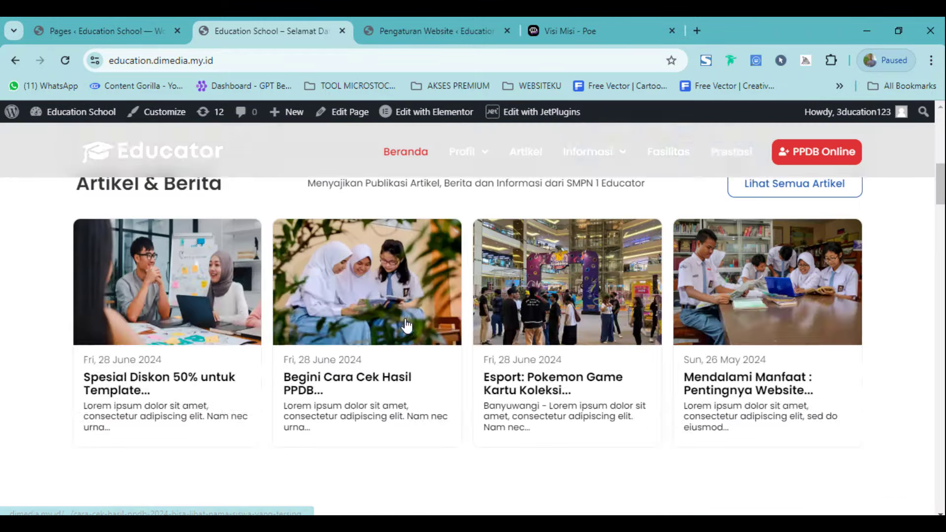
scroll(387, 333, "down", 5)
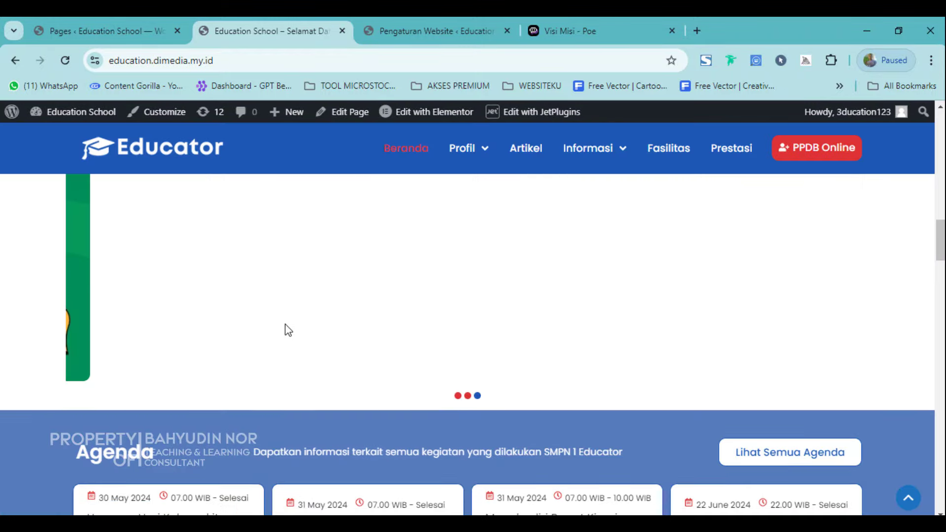
scroll(287, 331, "down", 10)
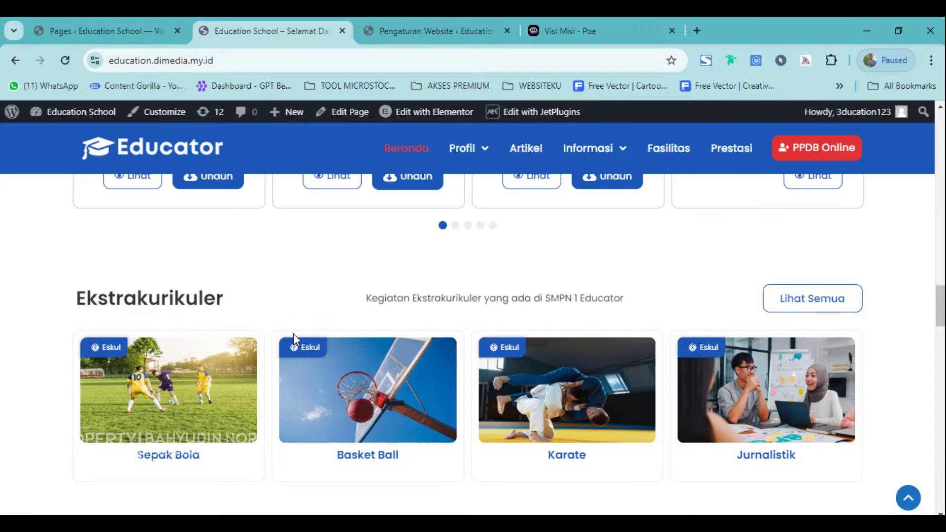
scroll(210, 295, "down", 5)
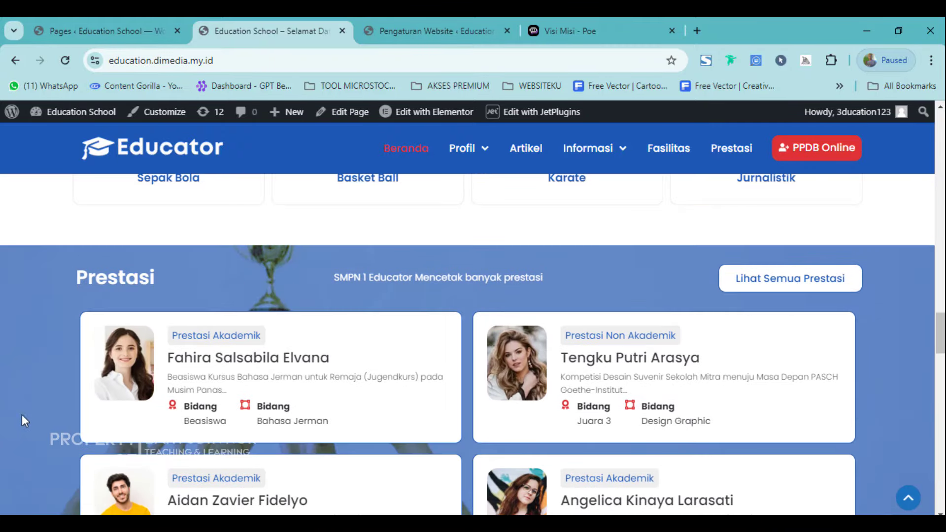
scroll(69, 363, "down", 3)
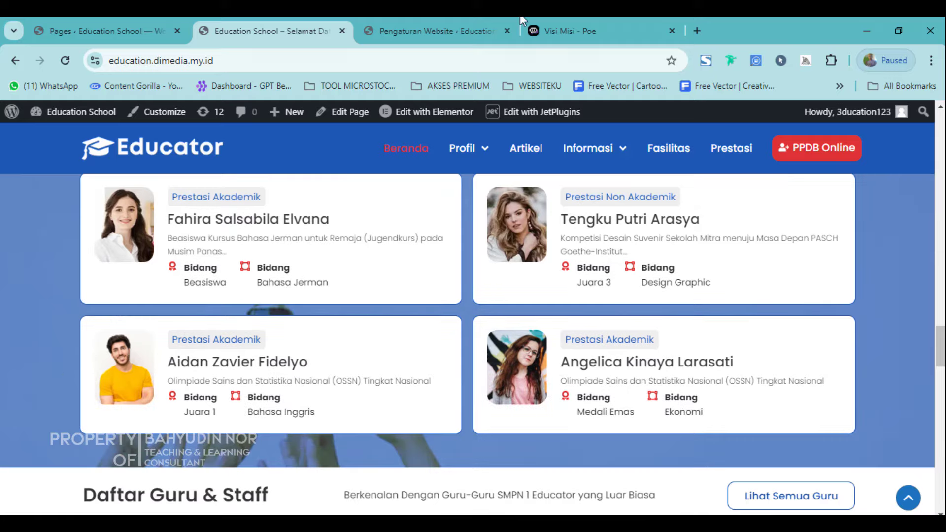
Step: Check the BG Single Guru setting and look through the public site's Profil and Informasi menus for a matching teacher page
left_click(447, 20)
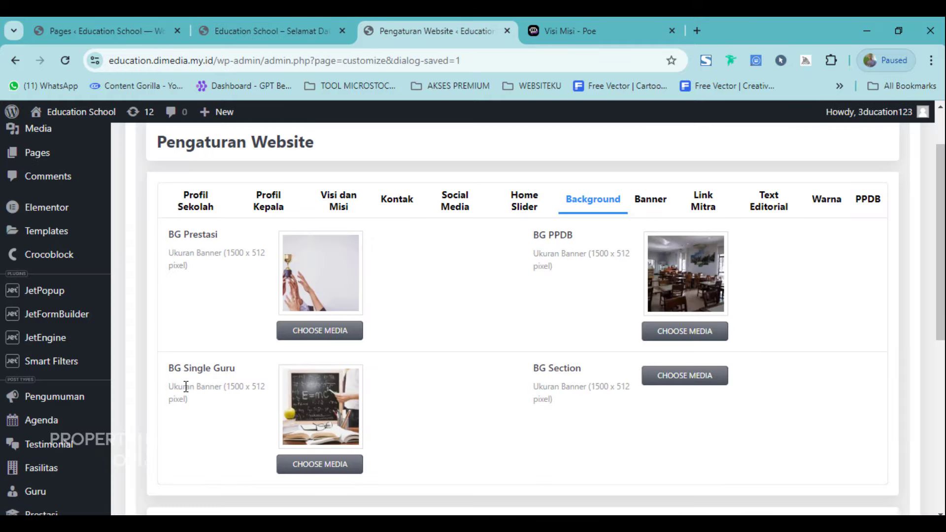
left_click(318, 20)
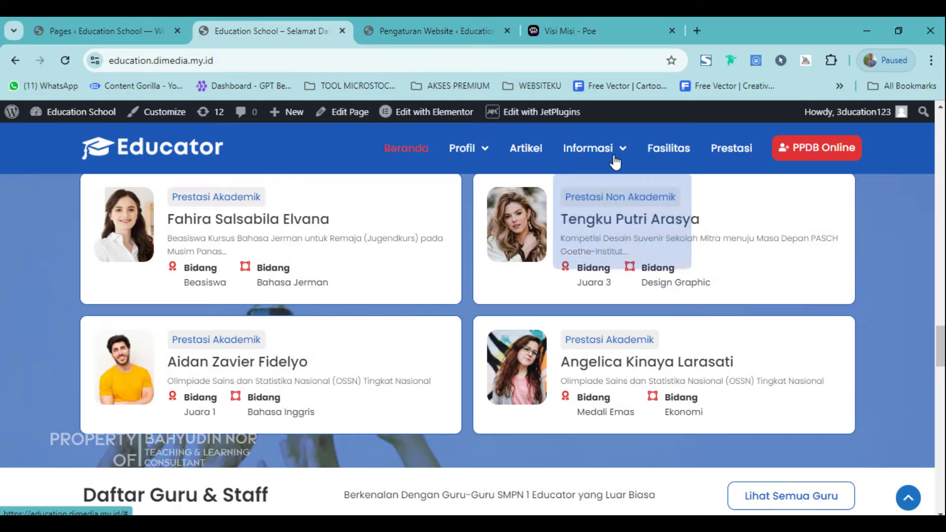
mouse_move(457, 157)
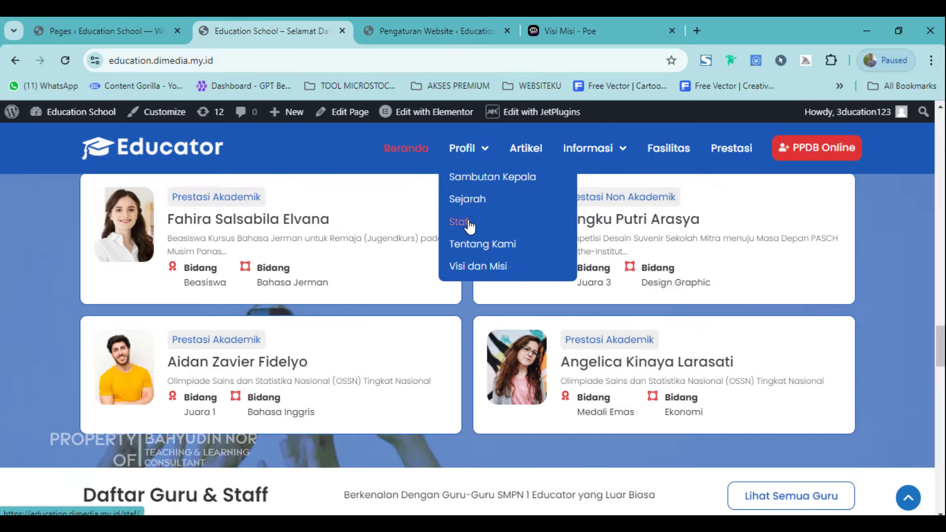
mouse_move(624, 156)
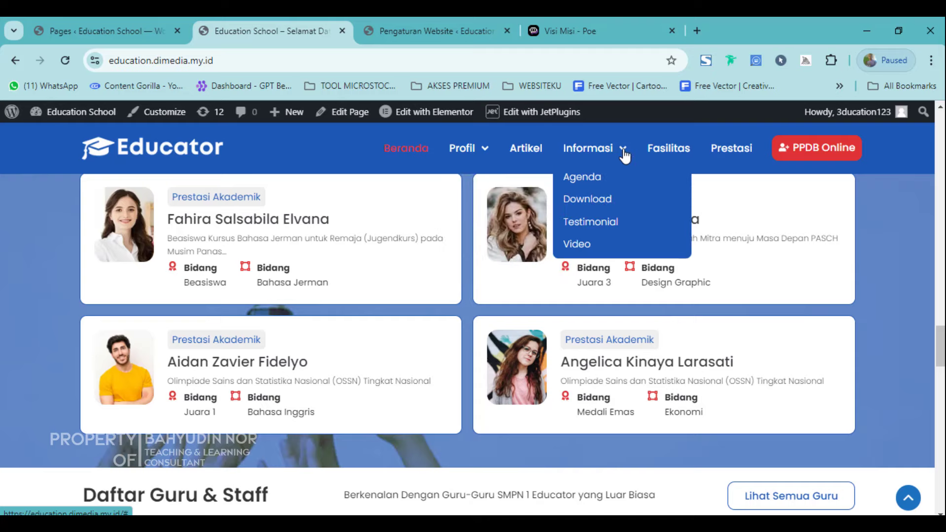
left_click(562, 173)
Step: Open the Guru list in the WordPress admin and view the first teacher's public page in a new tab
left_click(129, 22)
scroll(99, 345, "up", 2)
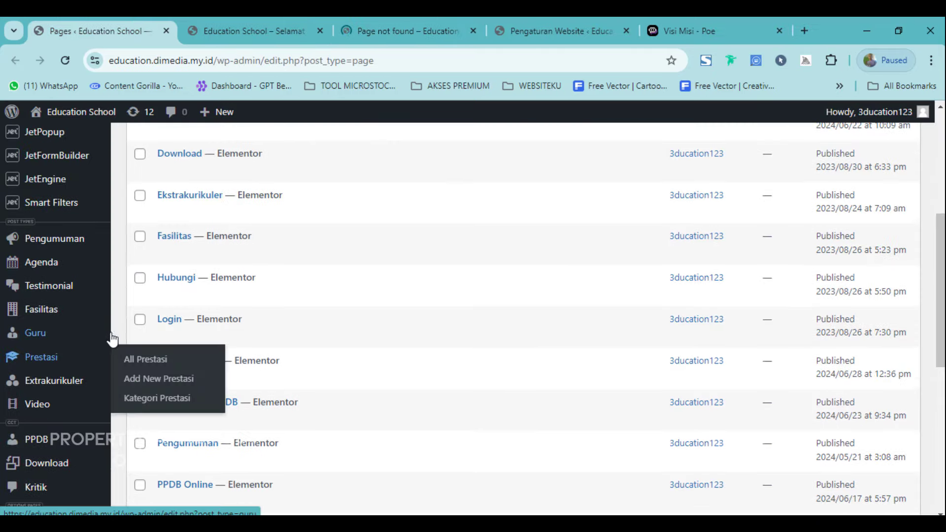
left_click(113, 340)
scroll(250, 395, "down", 5)
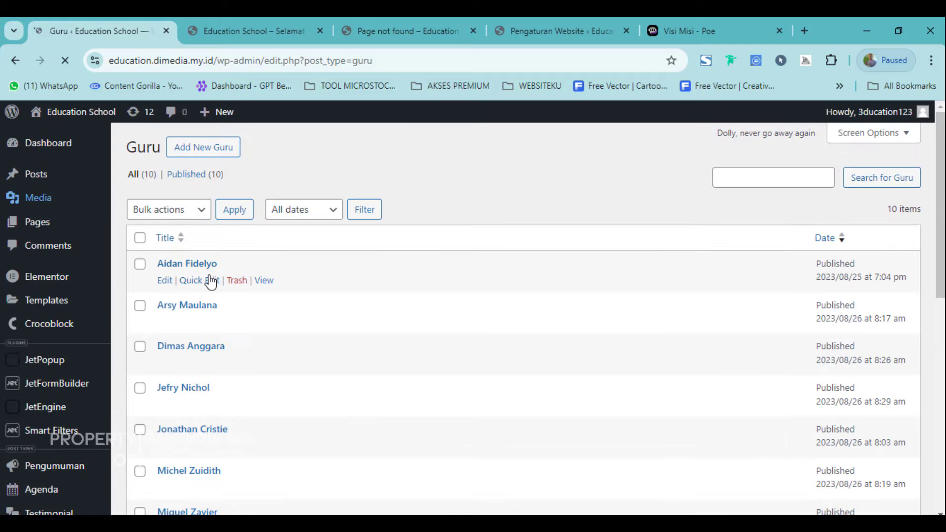
right_click(270, 284)
left_click(309, 302)
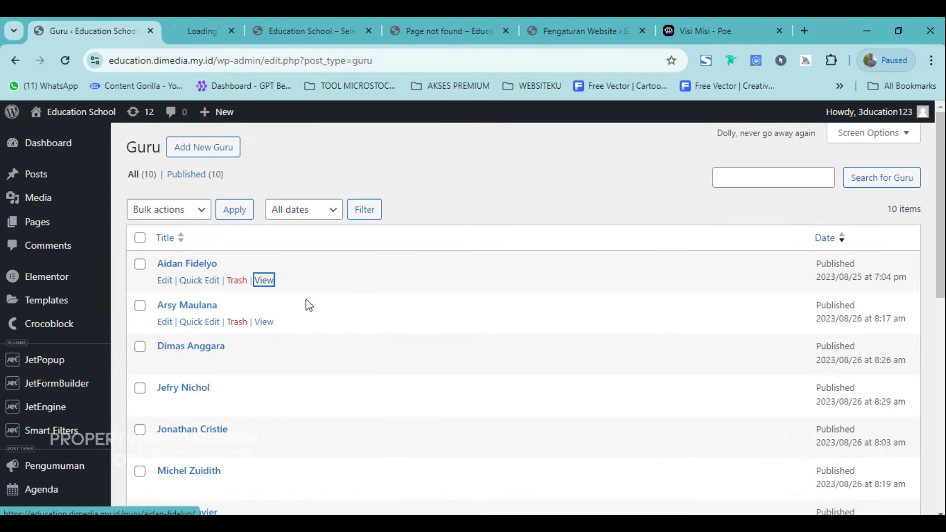
Step: Shorten the teacher page's address to /guru/ without loading it, and examine the header background image on the teacher's page
left_click(196, 22)
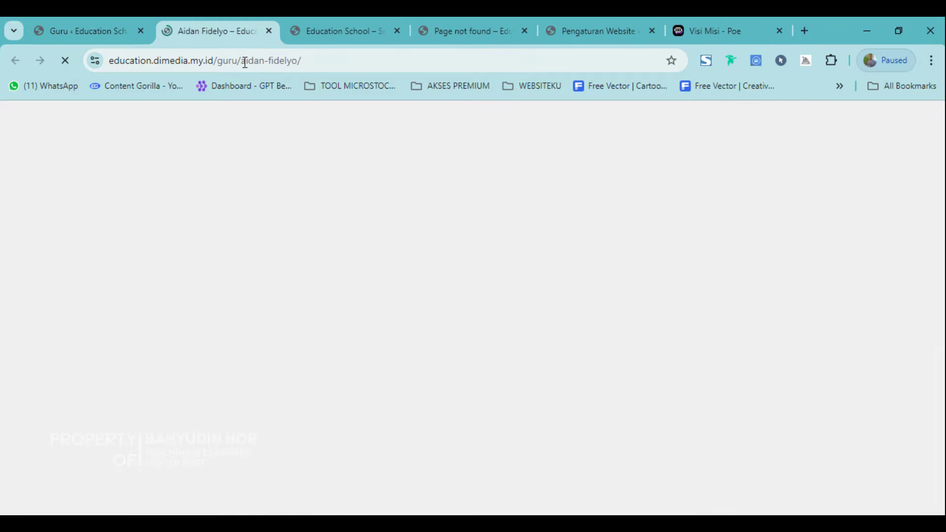
left_click_drag(245, 61, 430, 78)
key("BackSpace")
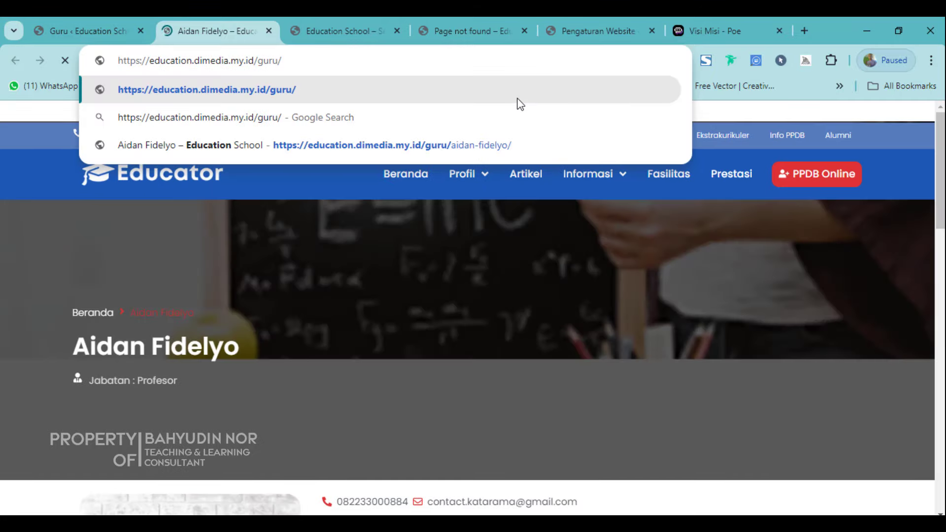
left_click(443, 298)
scroll(506, 285, "down", 2)
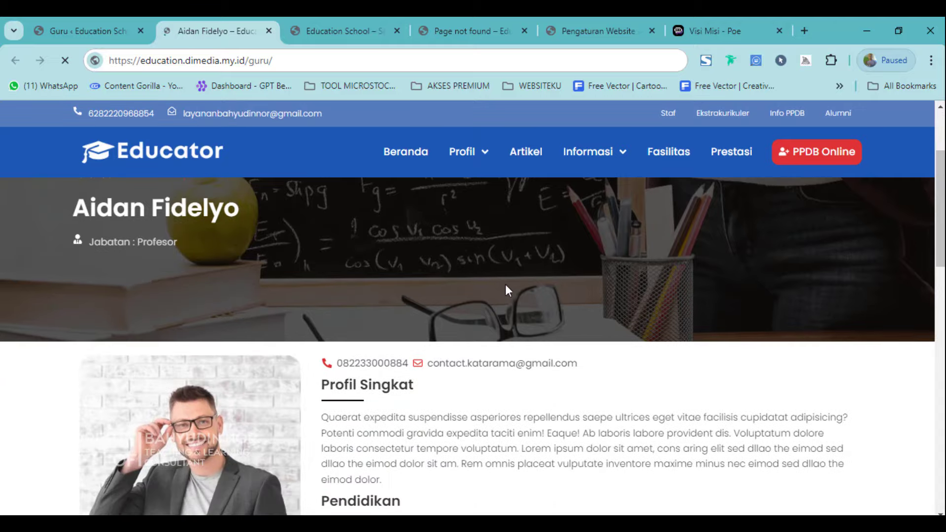
scroll(513, 281, "up", 2)
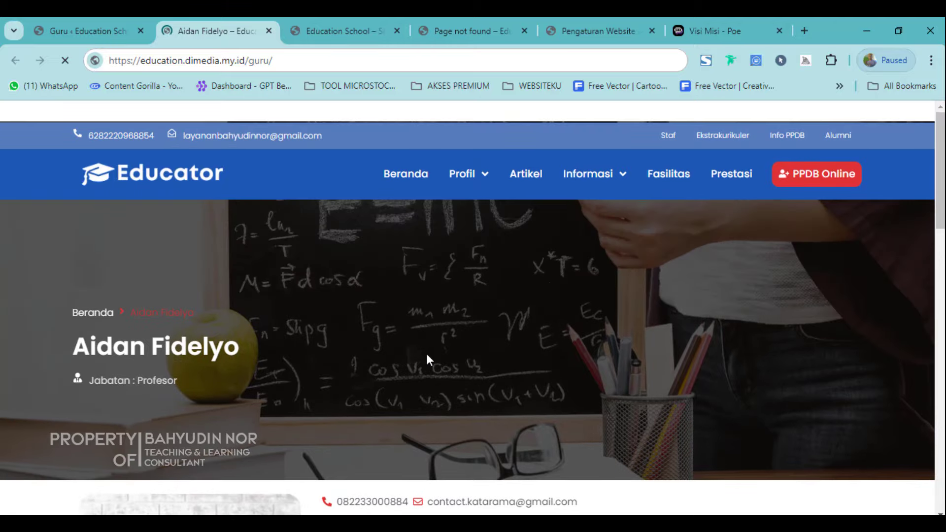
Step: Open the Banner settings in Pengaturan Website and examine the first banner's image and Link Banner field
left_click(598, 31)
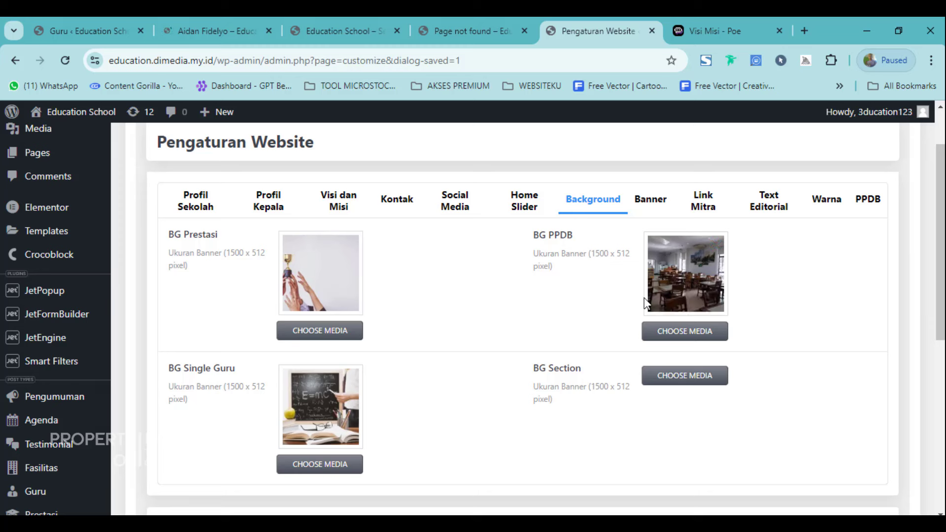
left_click(647, 200)
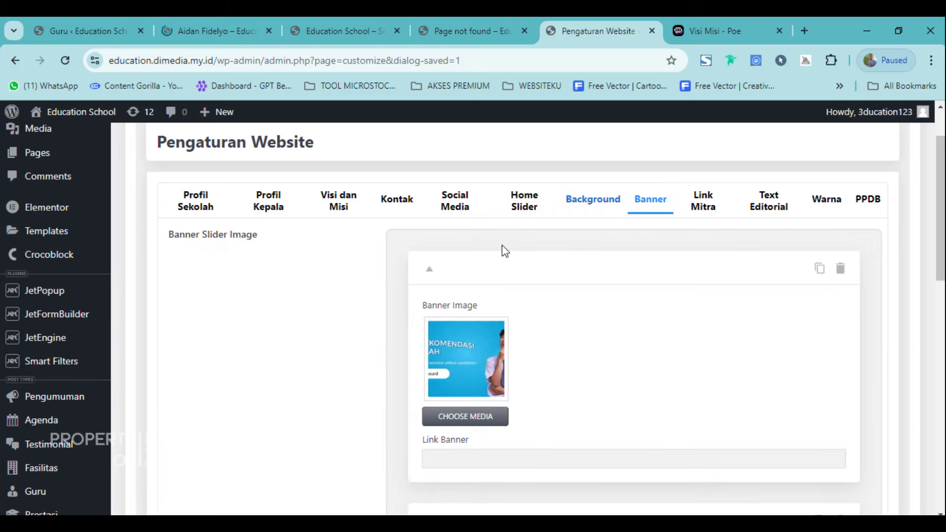
scroll(448, 349, "down", 1)
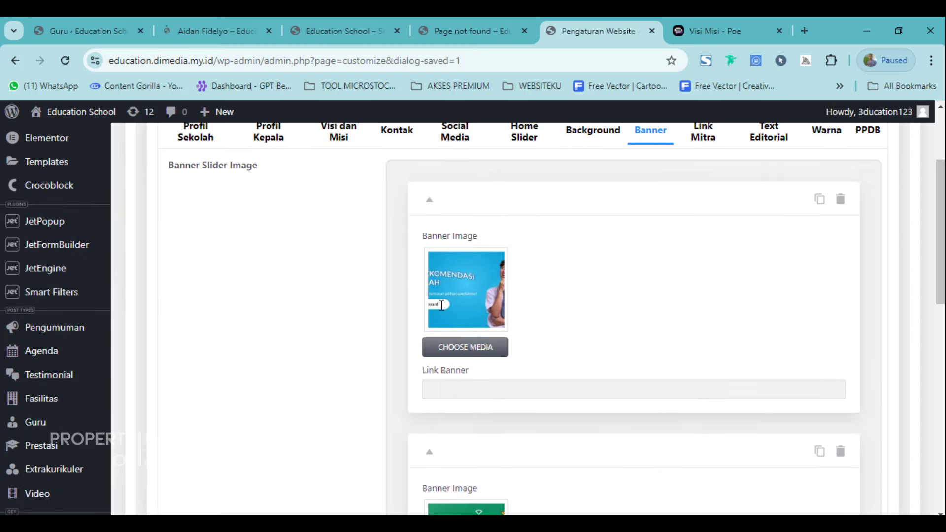
Step: Review the remaining banner items in the Banner settings, then view each slide of the banner slider on the public home page
scroll(454, 298, "down", 3)
scroll(418, 321, "down", 6)
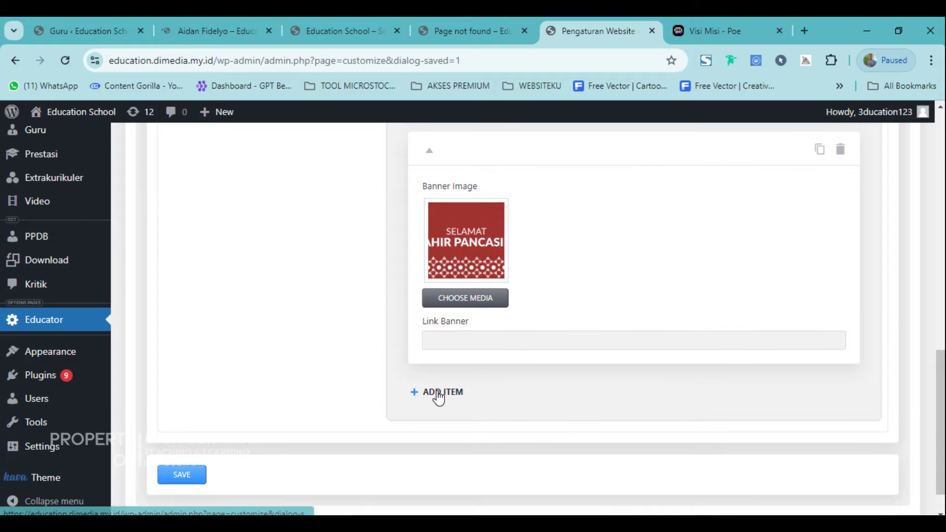
left_click(463, 22)
left_click(343, 22)
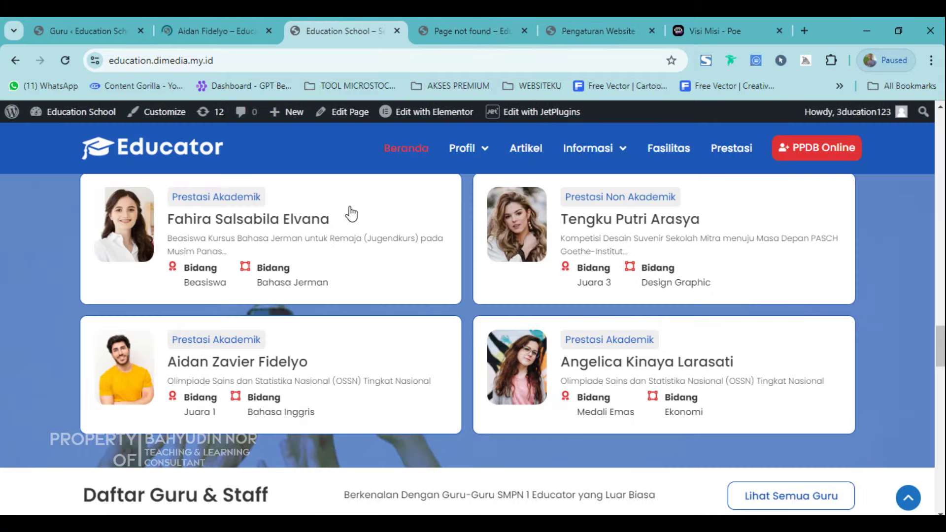
scroll(426, 373, "up", 15)
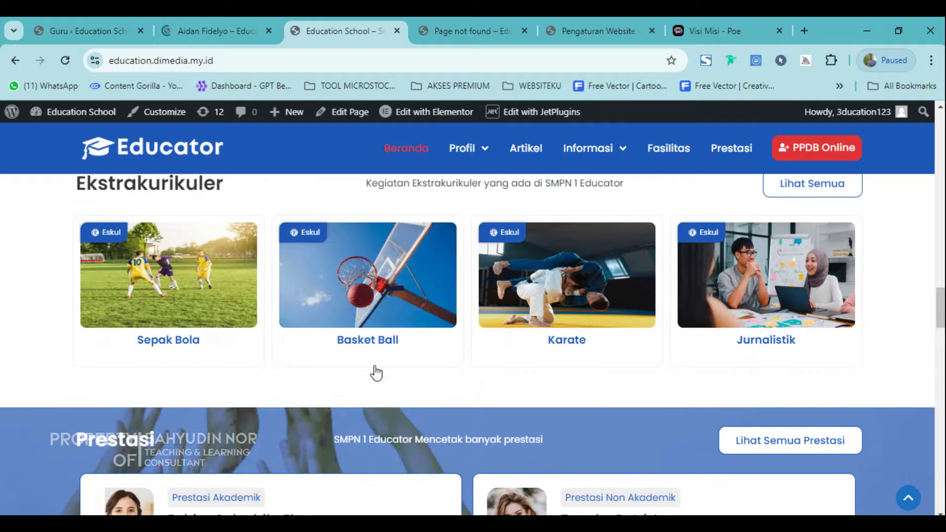
scroll(344, 269, "up", 10)
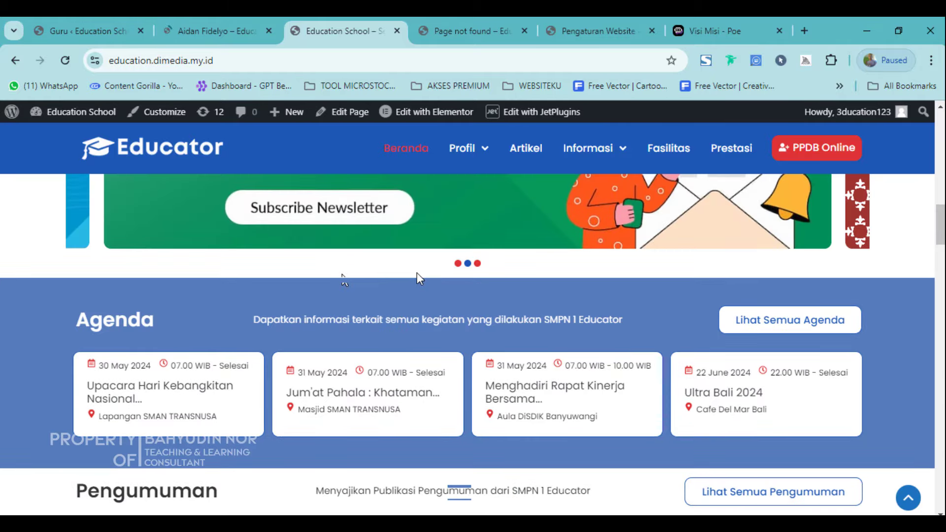
scroll(378, 359, "down", 1)
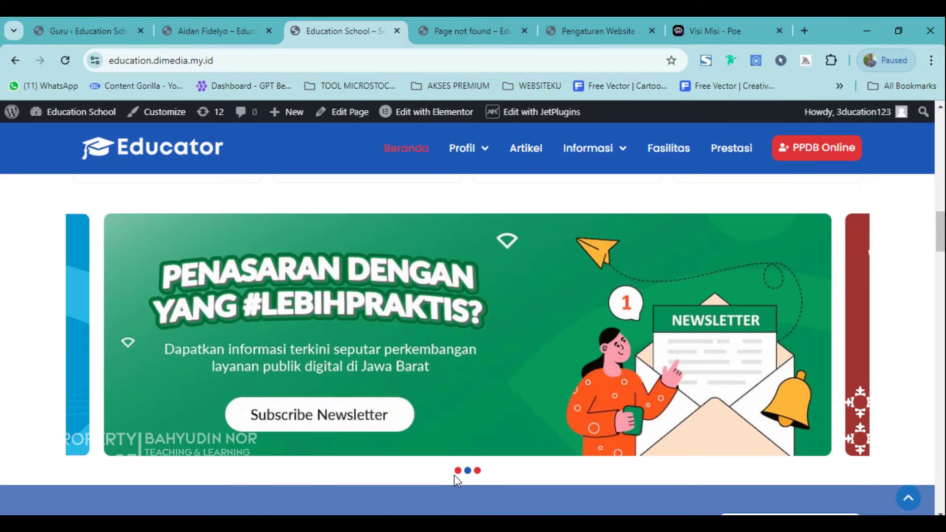
left_click(458, 471)
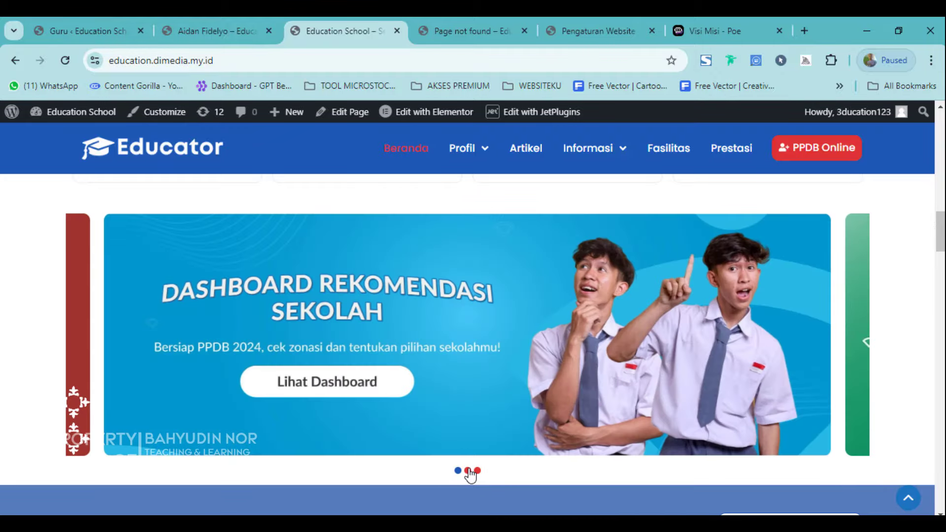
left_click(469, 471)
left_click(477, 470)
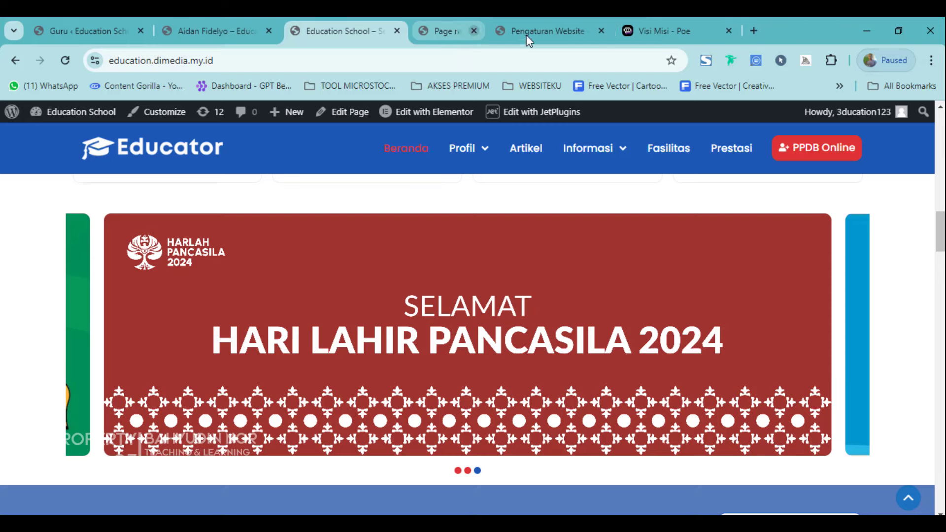
Step: Close the page-not-found tab and open the first banner's image from the Banner settings in a new tab
left_click(524, 31)
left_click(492, 29)
scroll(454, 327, "up", 10)
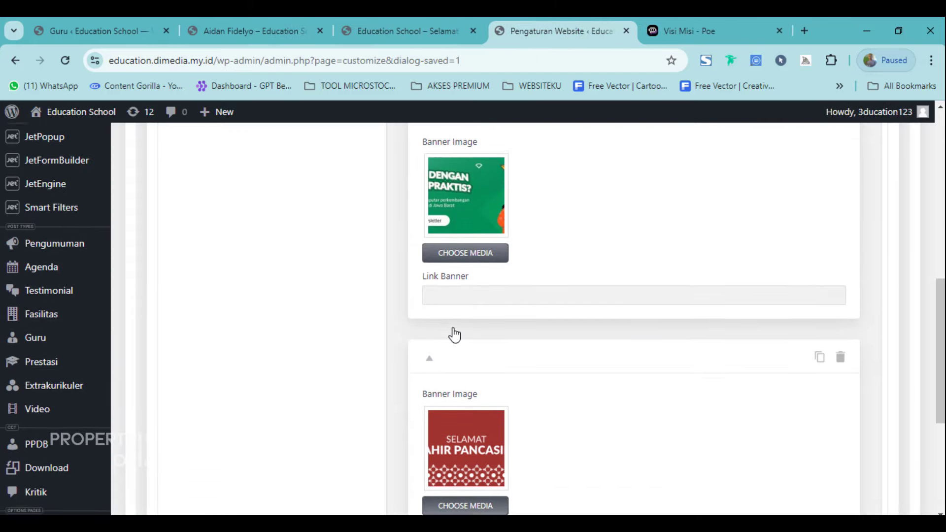
right_click(473, 207)
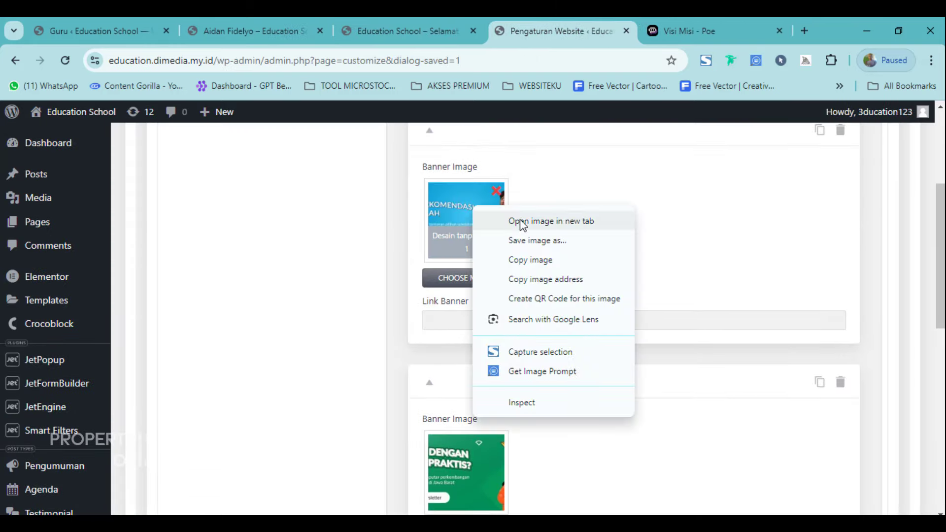
left_click(494, 220)
left_click(589, 21)
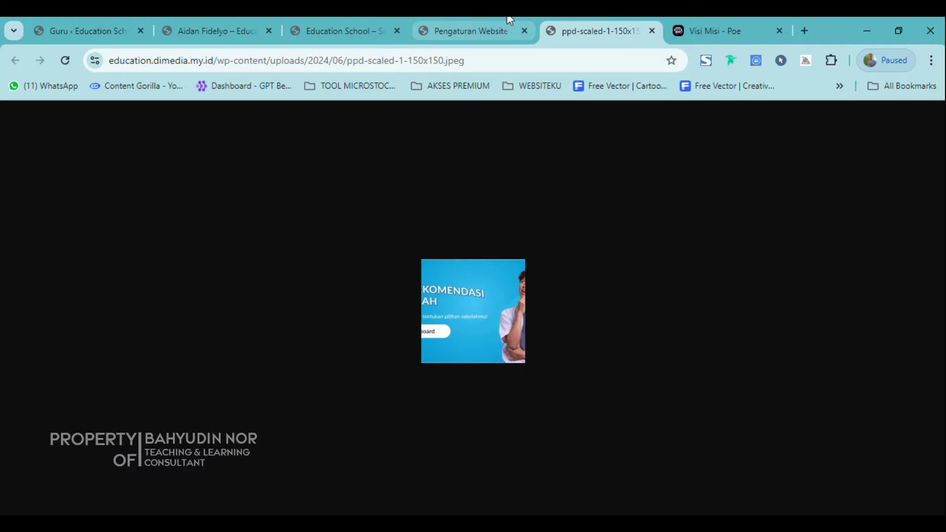
Step: Open the media library for the first banner image, select sub.jpg and check its pixel dimensions in the attachment details
left_click(502, 22)
left_click(465, 278)
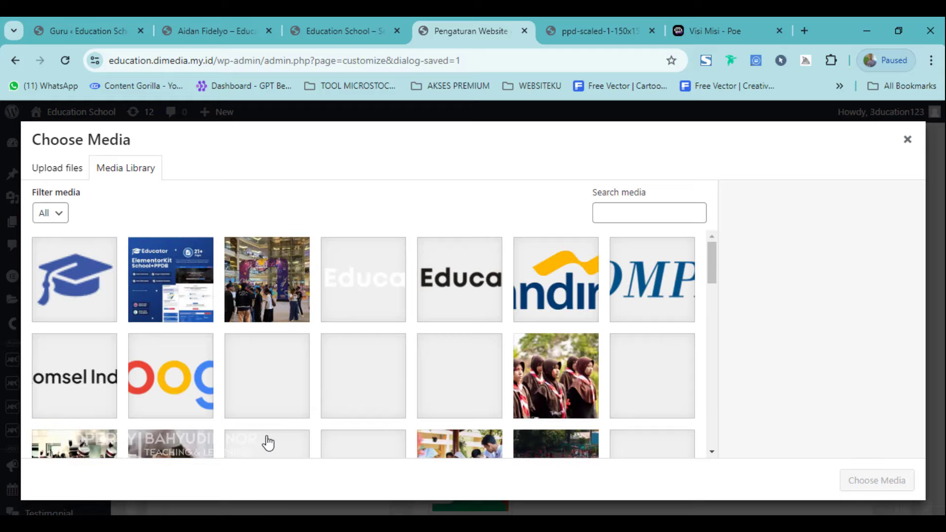
scroll(439, 339, "down", 5)
scroll(440, 340, "down", 5)
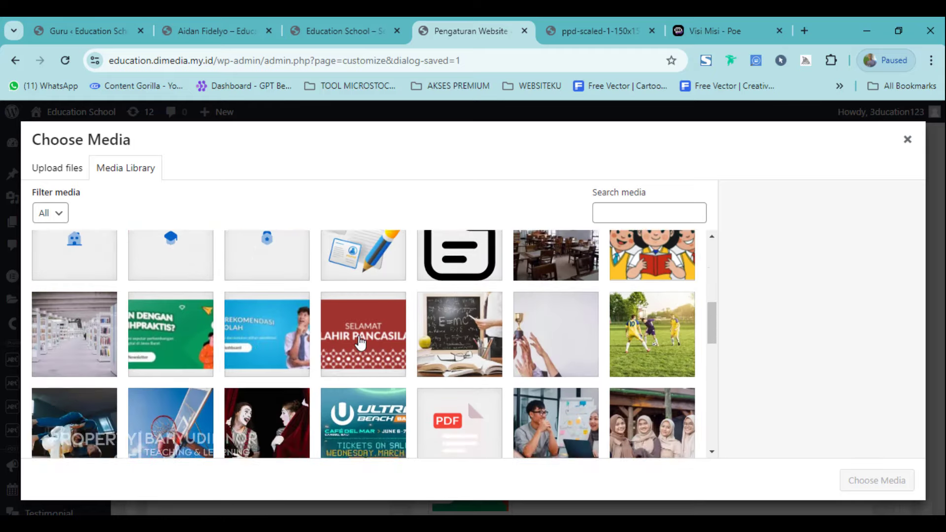
scroll(169, 321, "up", 3)
left_click(169, 322)
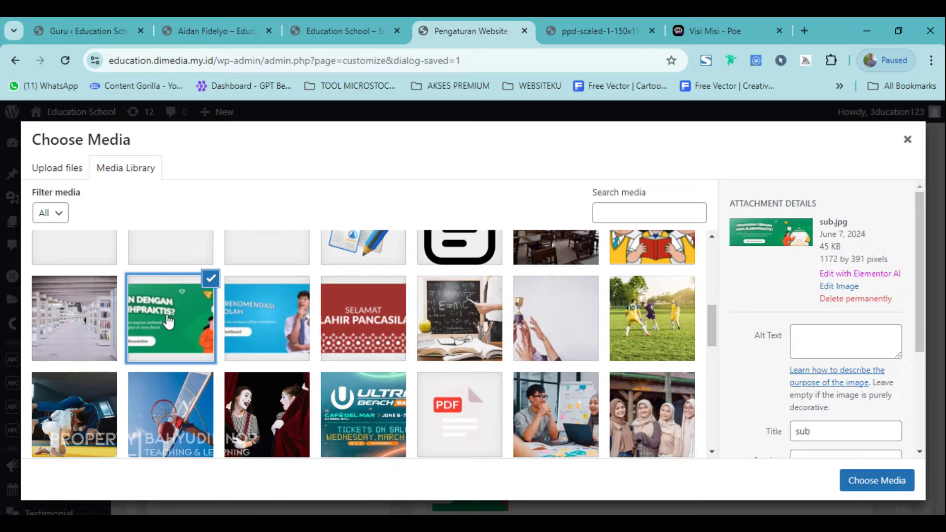
left_click_drag(825, 261, 869, 260)
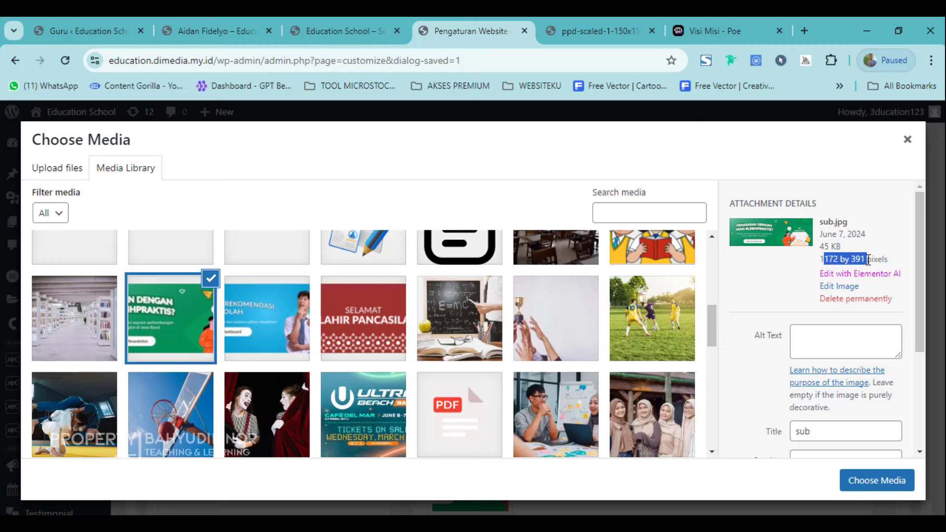
left_click(870, 259)
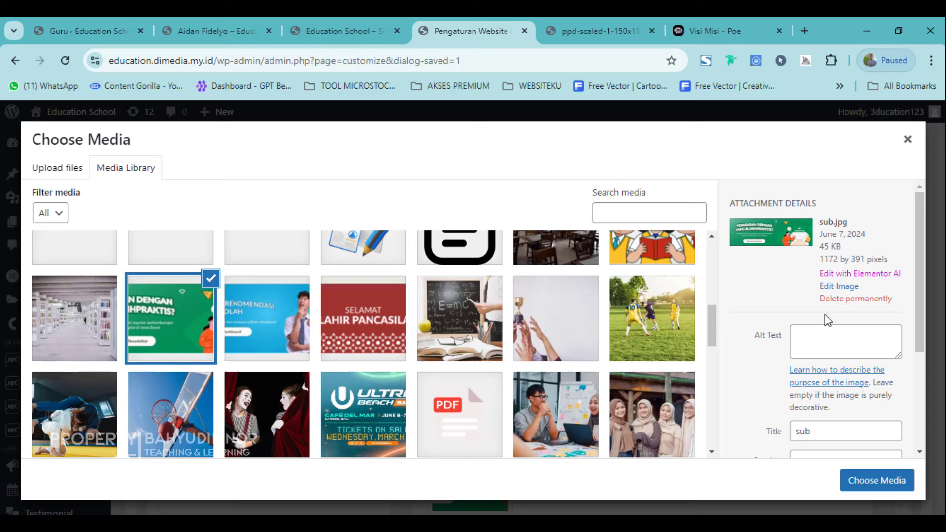
Step: Open sub.jpg's file URL in a new tab to view the full banner, and close the media library without choosing an image
scroll(824, 316, "down", 2)
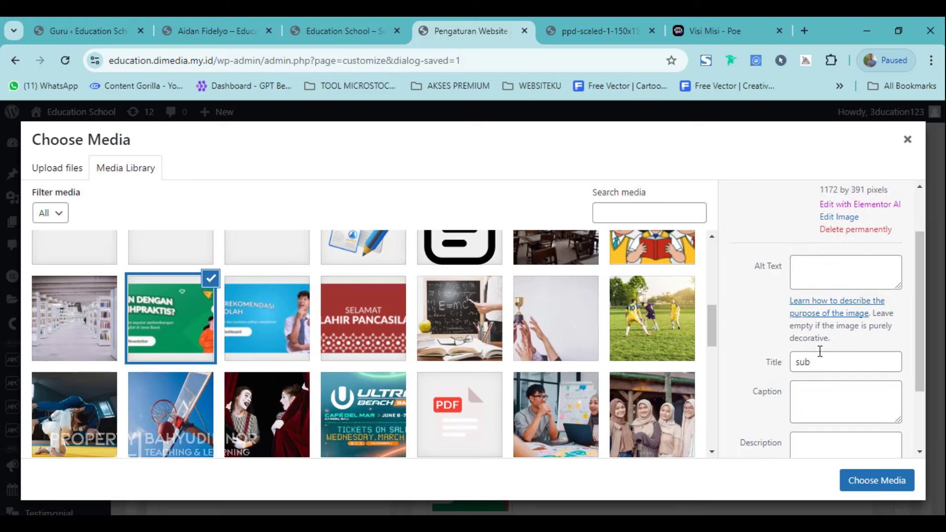
scroll(813, 296, "up", 2)
scroll(841, 398, "down", 3)
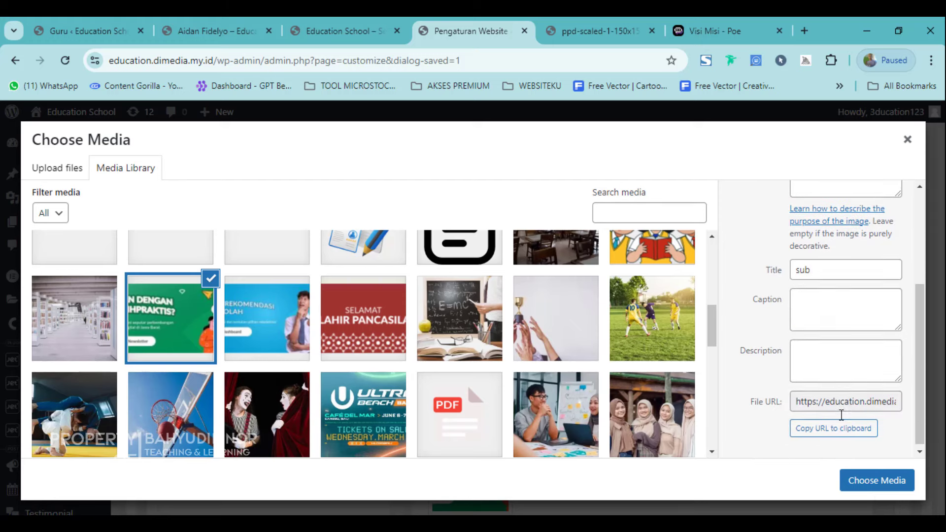
left_click(842, 399)
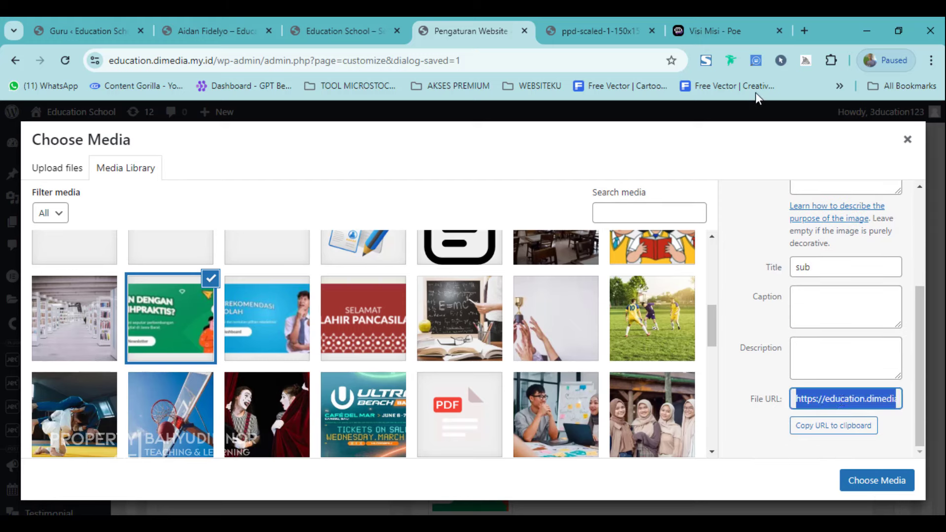
left_click(812, 35)
type("https://education.dimedia.my.id/wp-content/uploads/2024/06/sub.jpg")
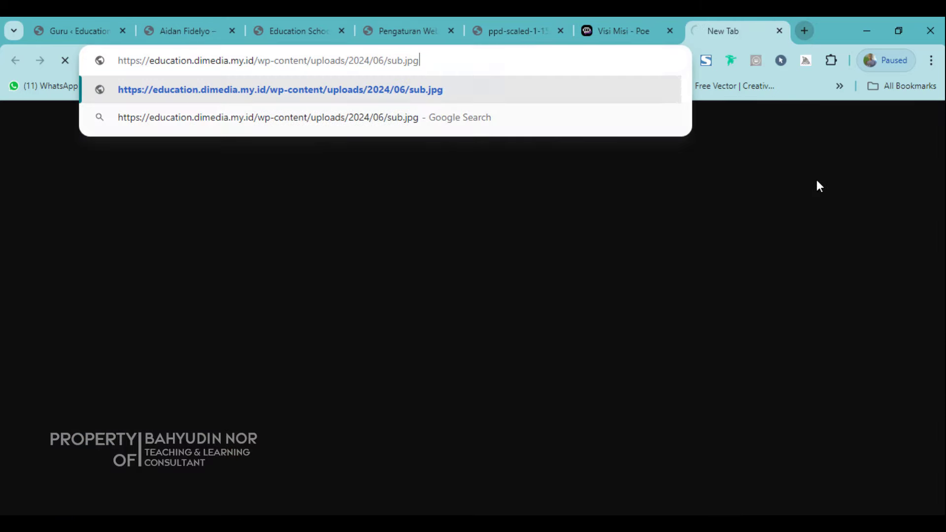
key("Return")
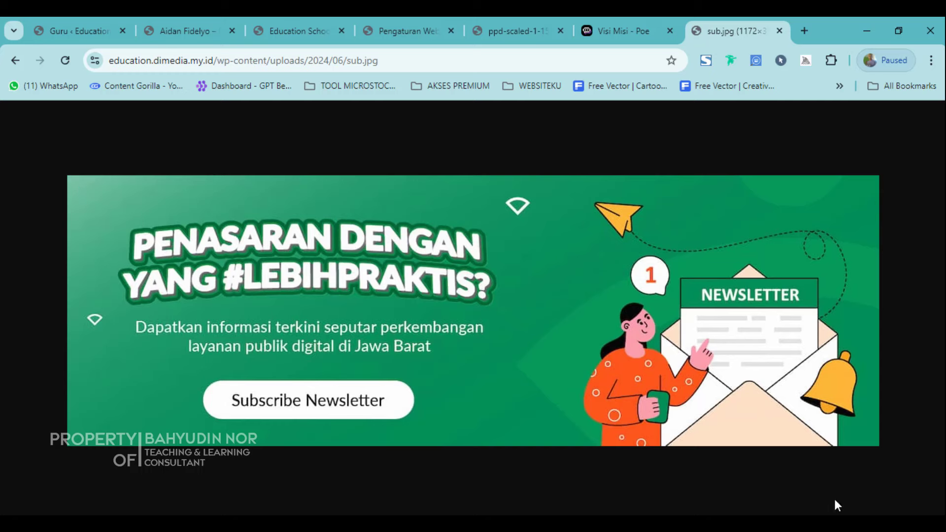
left_click(392, 18)
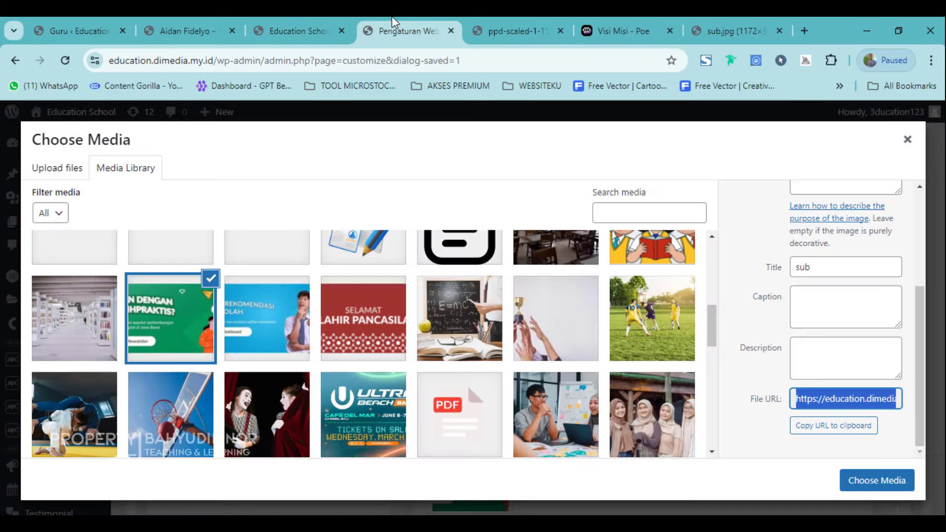
left_click(907, 140)
Step: Open the Link Mitra settings and examine the partner items' Foto Mitra images and Link fields
scroll(525, 348, "up", 5)
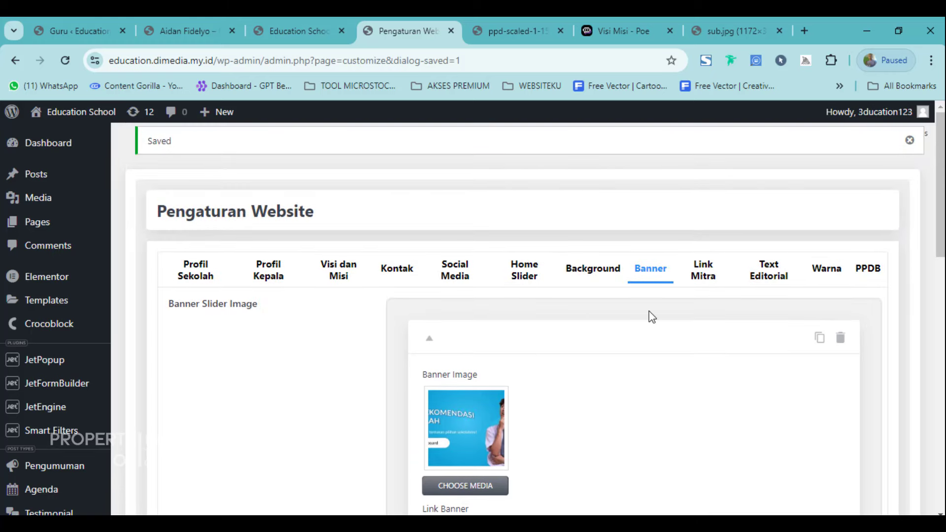
left_click(707, 279)
mouse_move(471, 402)
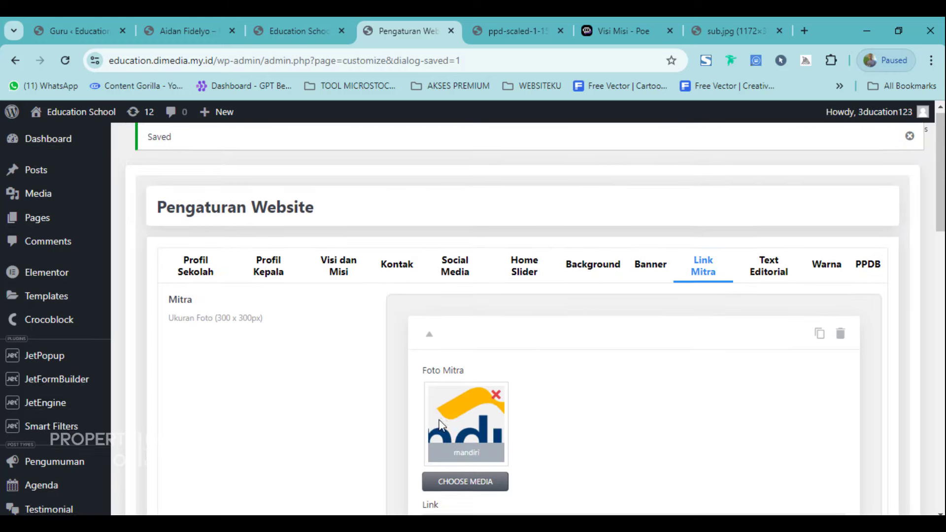
scroll(471, 401, "down", 4)
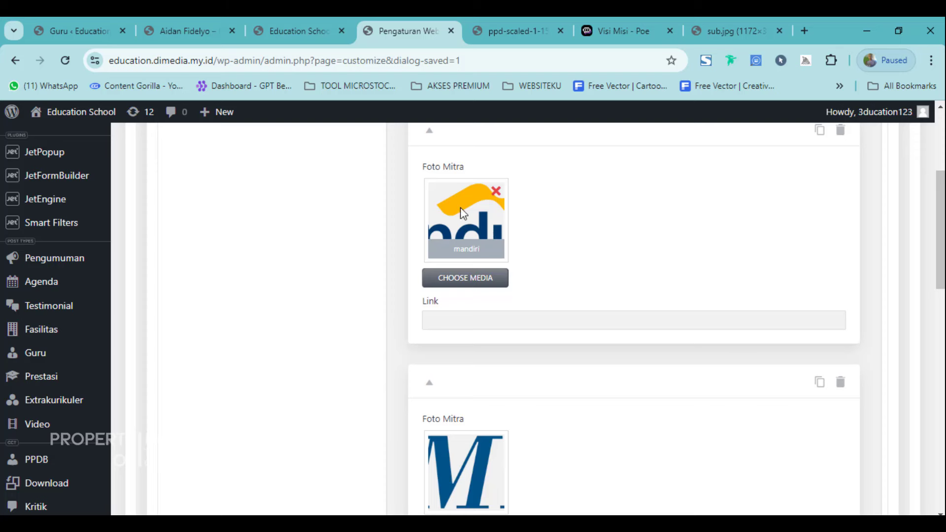
scroll(451, 324, "down", 3)
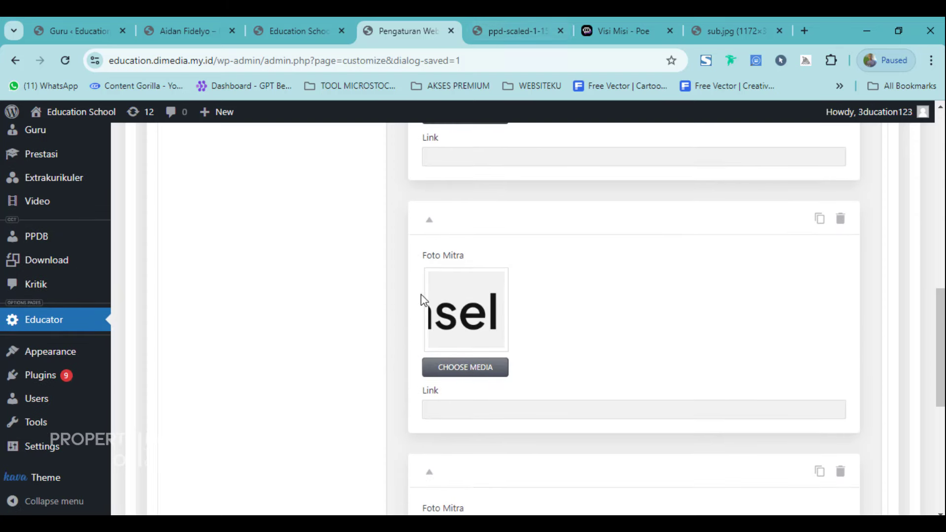
scroll(422, 302, "up", 8)
Step: Find the Link Terkait section near the end of the public home page and highlight its heading above the partner logos
left_click(315, 18)
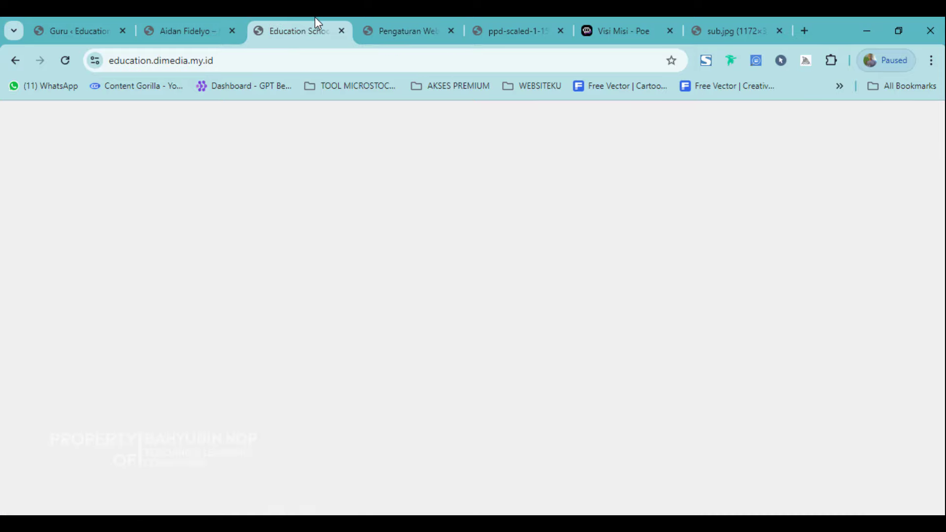
scroll(443, 376, "down", 20)
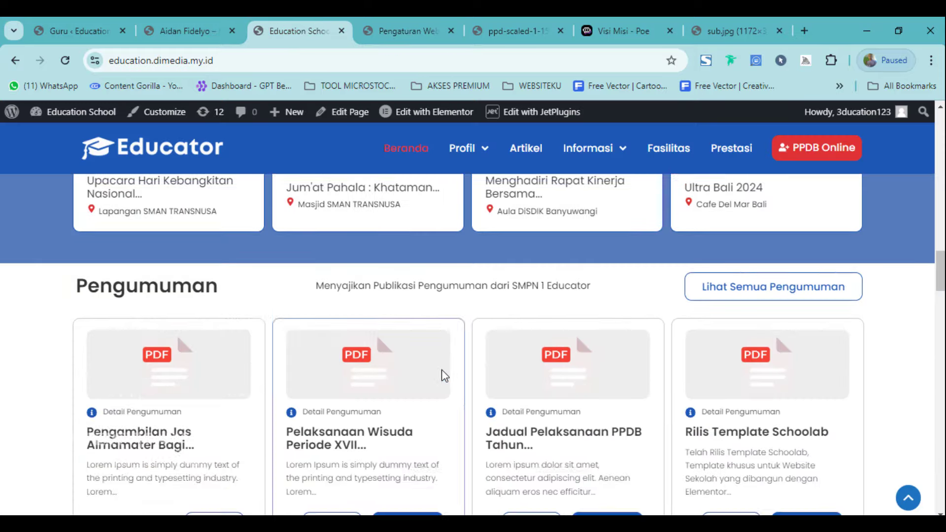
scroll(443, 377, "down", 15)
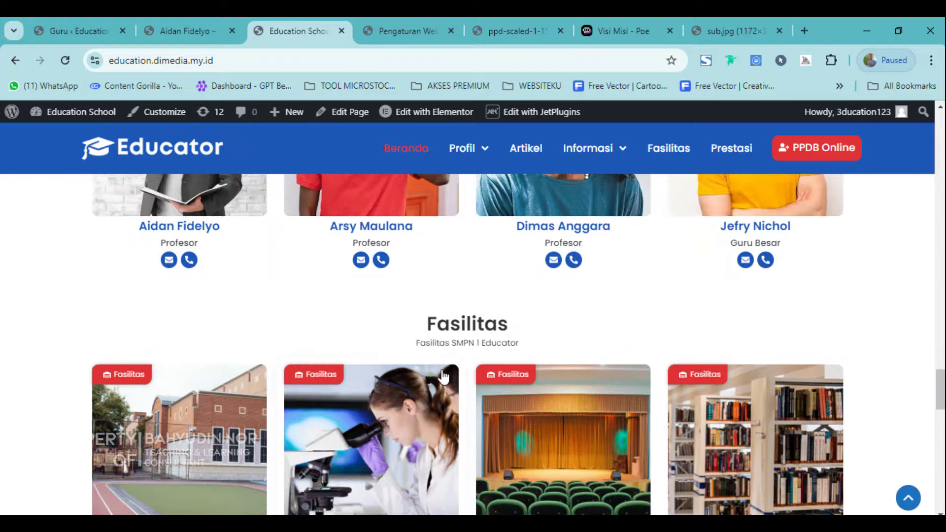
scroll(444, 376, "down", 5)
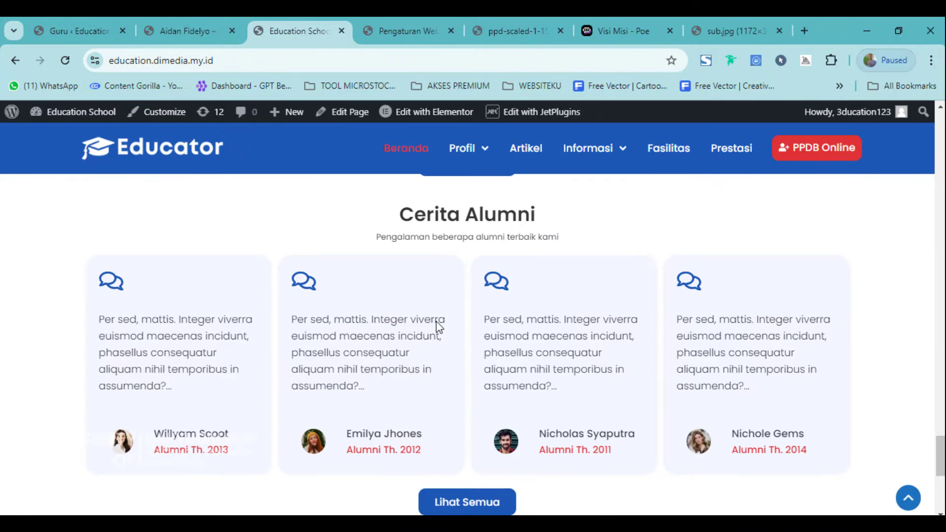
scroll(416, 446, "down", 6)
scroll(365, 382, "up", 2)
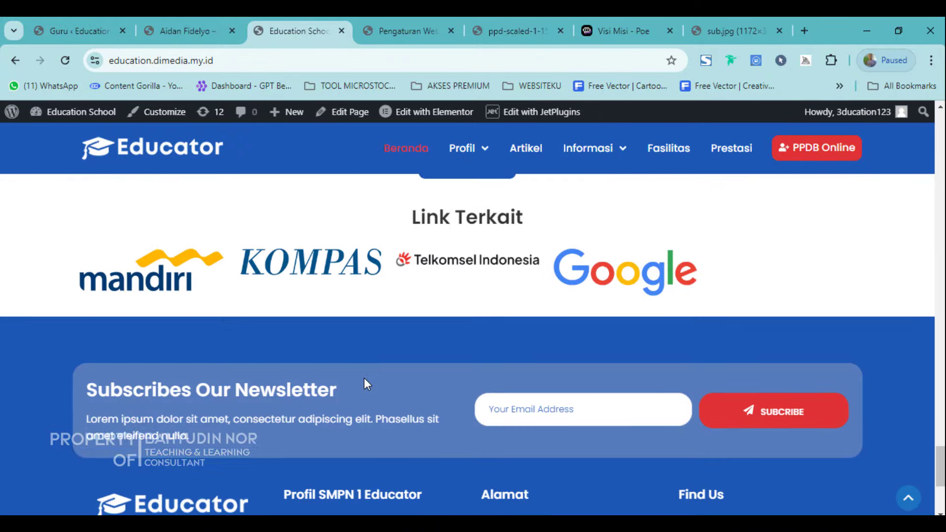
triple_click(499, 275)
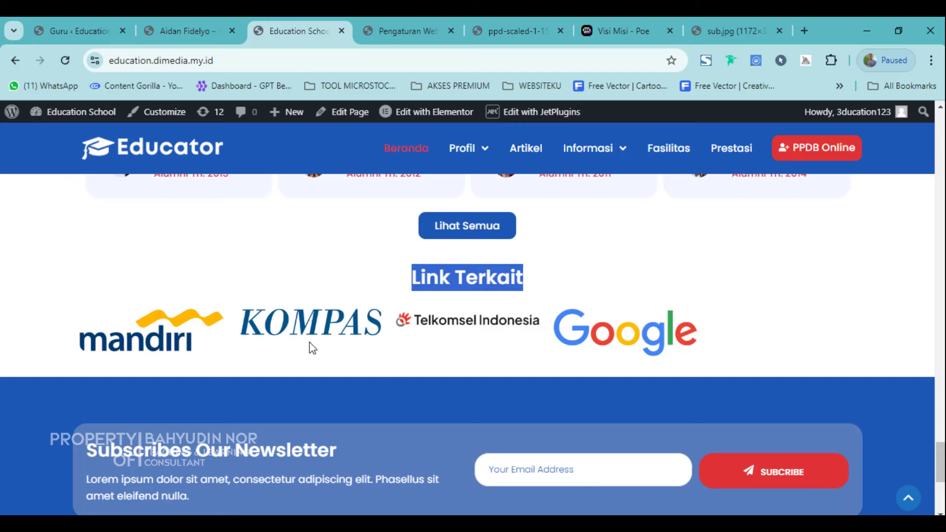
Step: Close the banner thumbnail tab and review the Link Mitra partner items through to the option for adding another
left_click(522, 27)
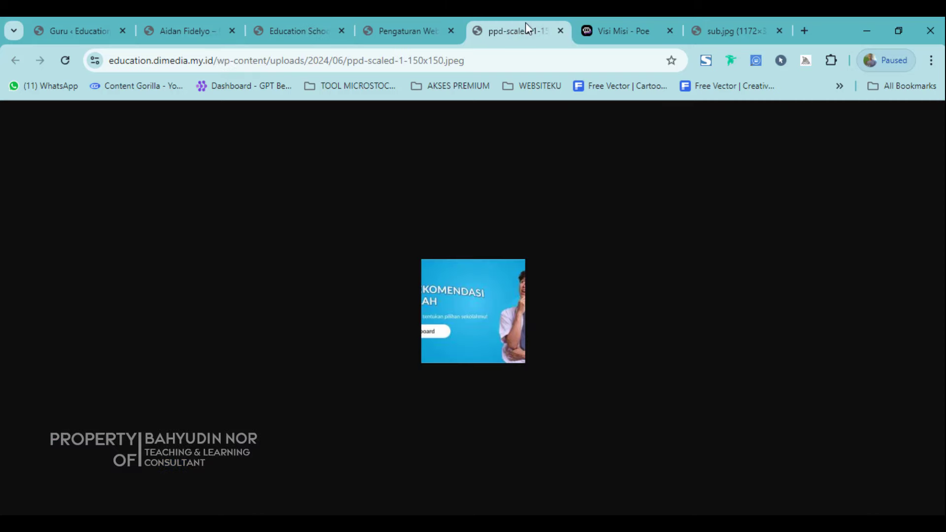
left_click(560, 31)
left_click(397, 16)
scroll(428, 386, "down", 12)
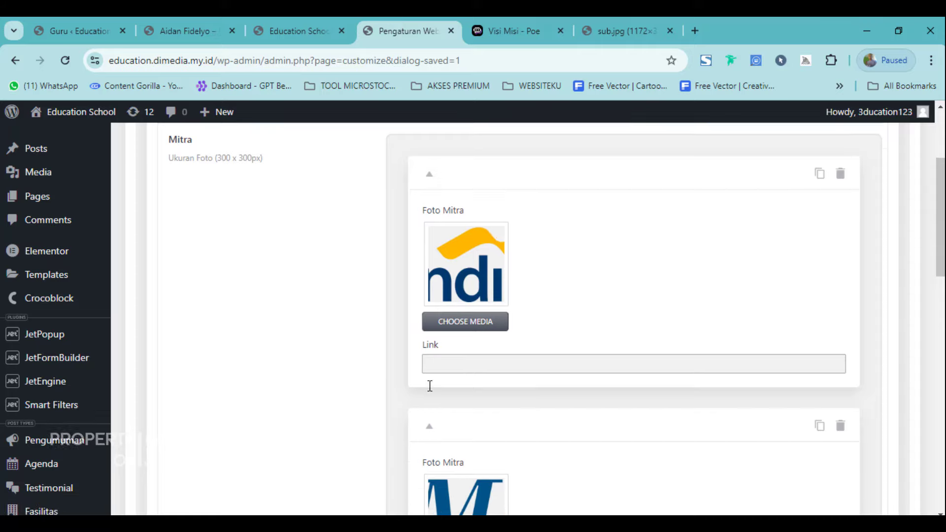
scroll(508, 422, "down", 3)
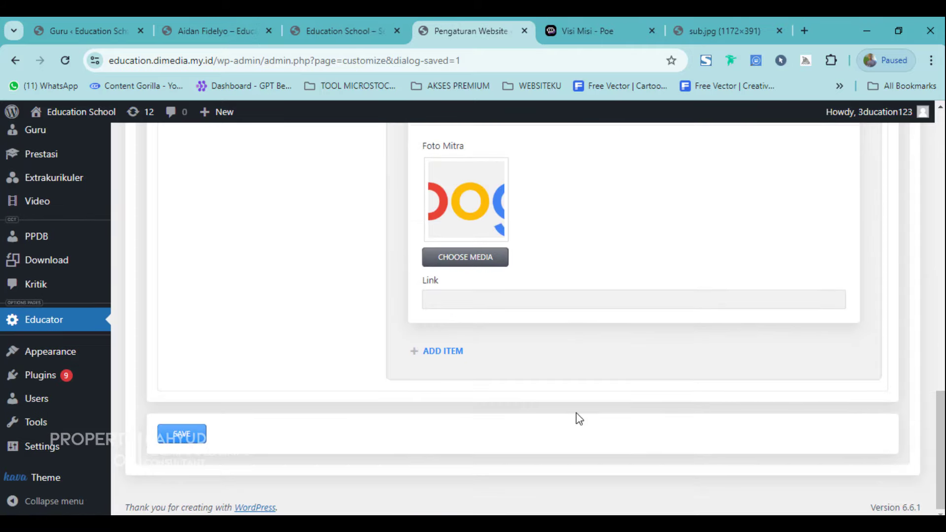
scroll(579, 417, "up", 14)
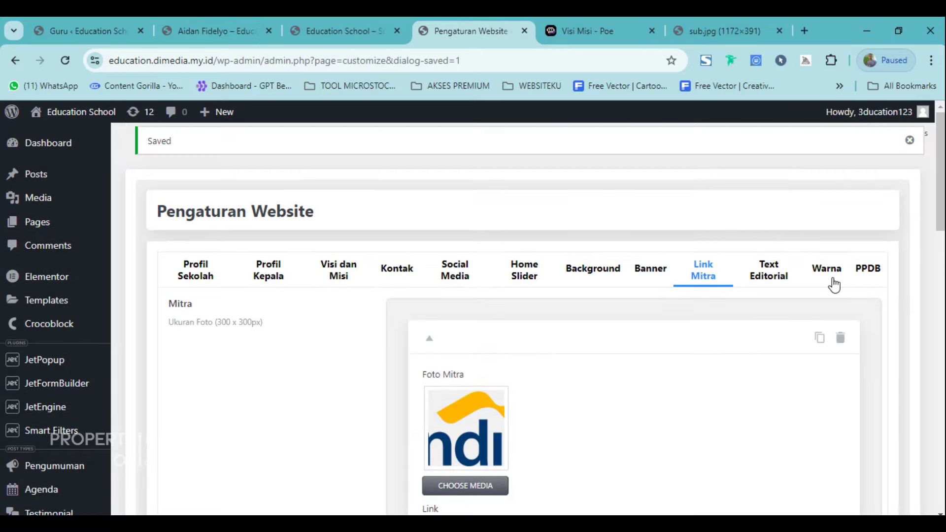
Step: Open the Text Editorial settings and examine the Text Page Hubungi, Text Subscribe and Text Copyright fields
left_click(780, 276)
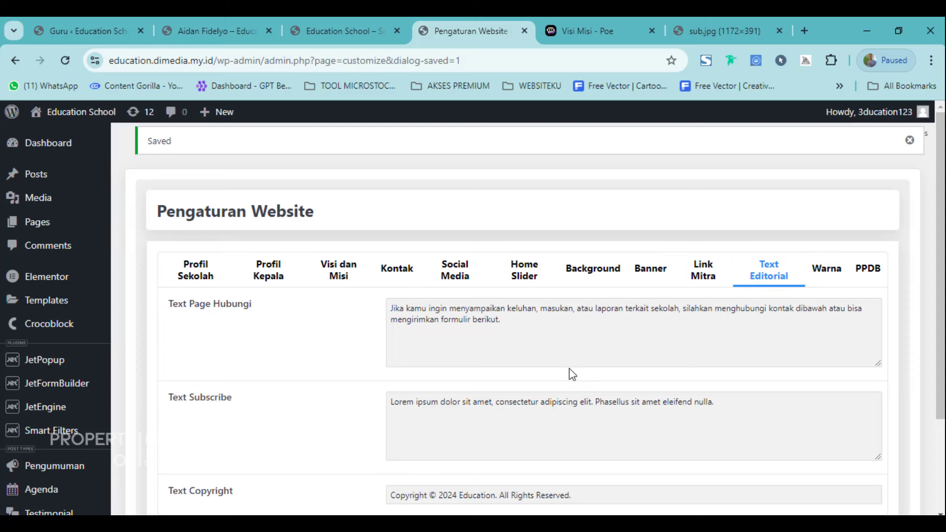
scroll(571, 374, "down", 1)
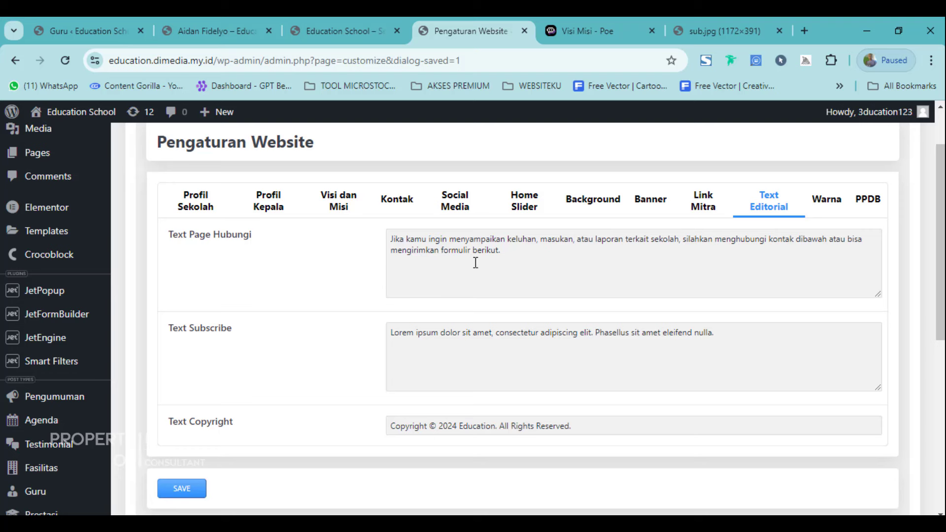
scroll(296, 359, "down", 2)
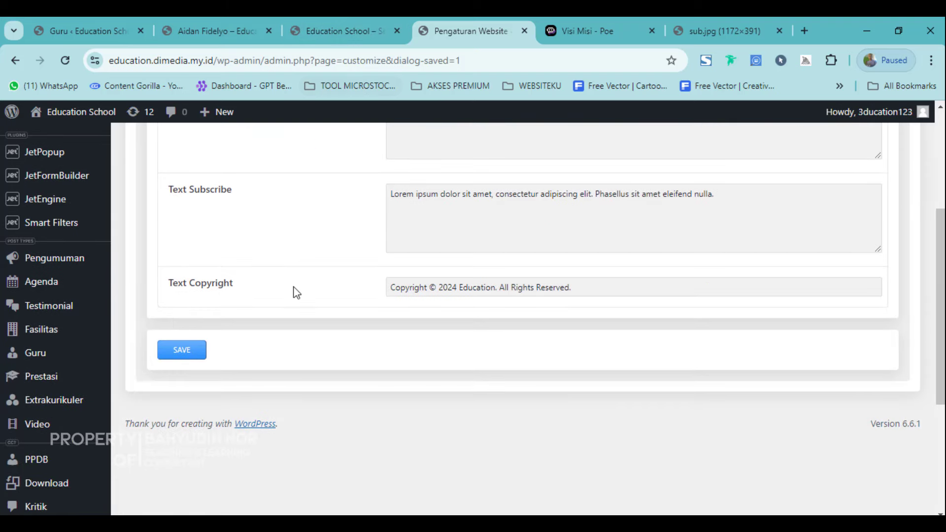
left_click_drag(400, 286, 528, 287)
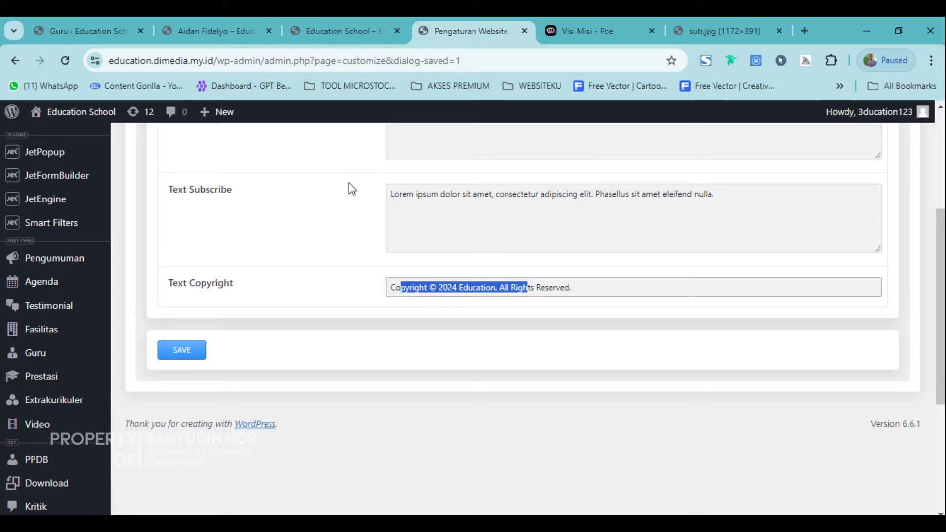
left_click_drag(399, 195, 517, 202)
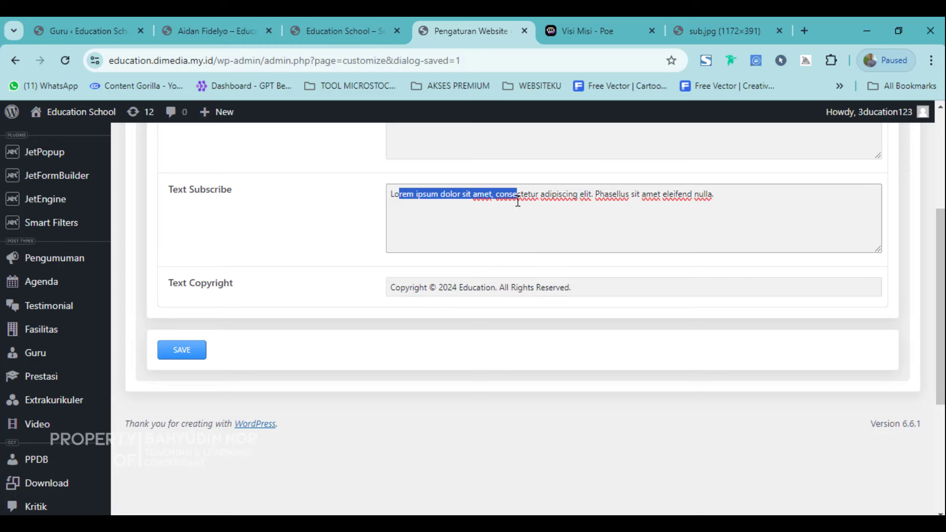
Step: Find the Subscribes Our Newsletter section on the public home page and highlight its description text
left_click(359, 24)
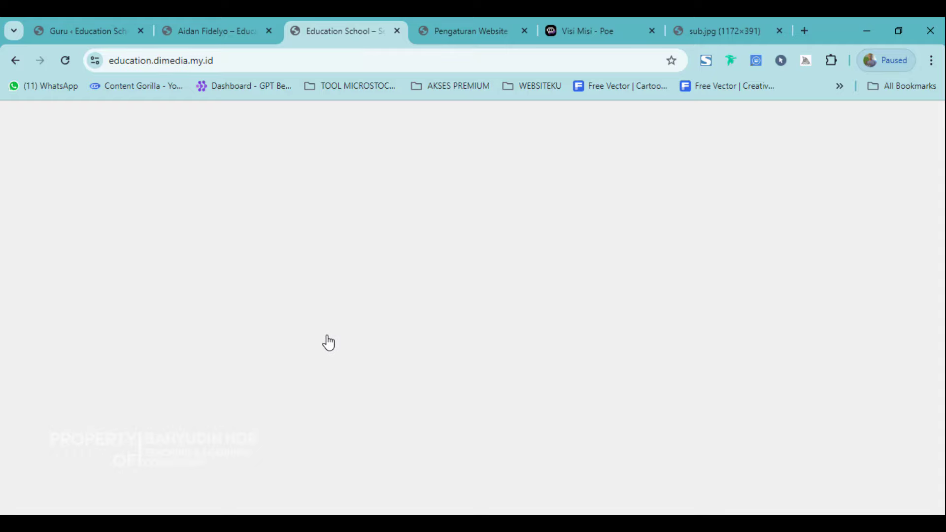
scroll(327, 341, "down", 3)
scroll(416, 344, "down", 5)
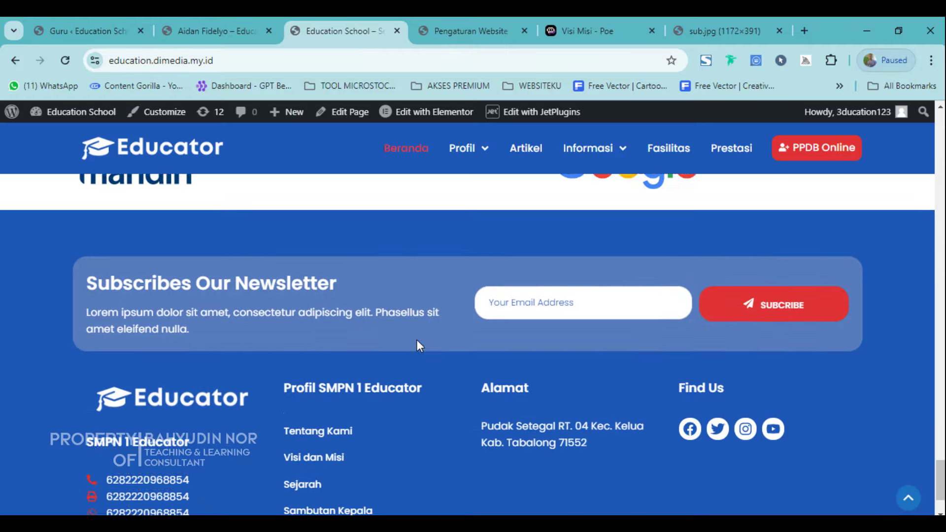
left_click_drag(87, 245, 316, 298)
double_click(218, 251)
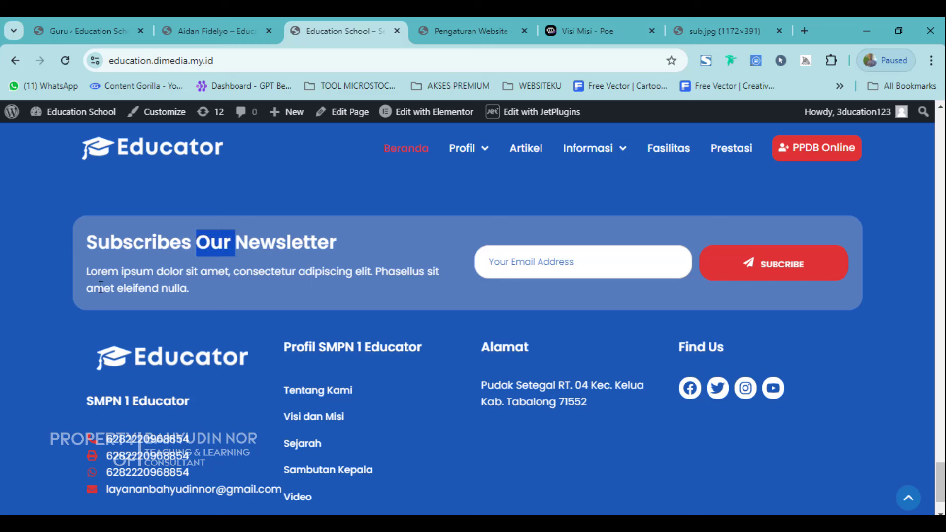
triple_click(100, 287)
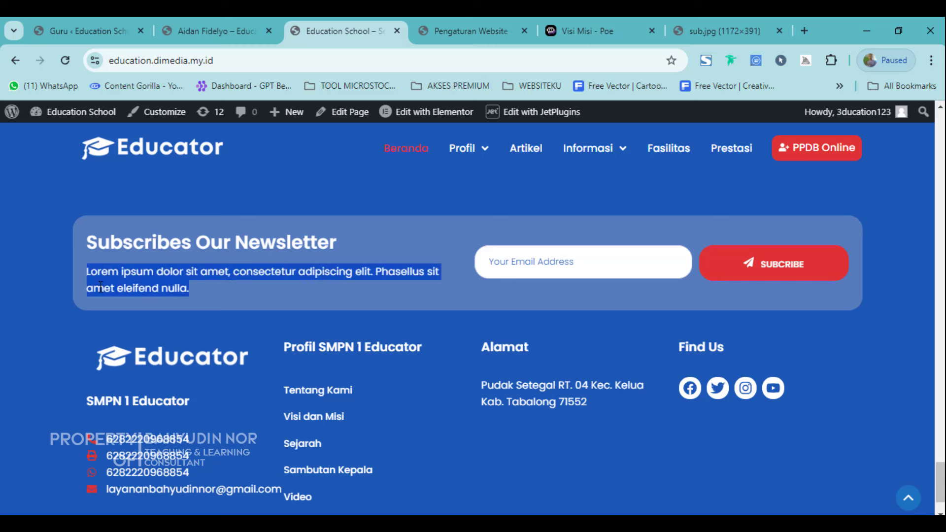
Step: Replace the Text Subscribe content with "Dapatkan update terbaru dari website kami." and save the website settings
left_click(488, 20)
triple_click(441, 188)
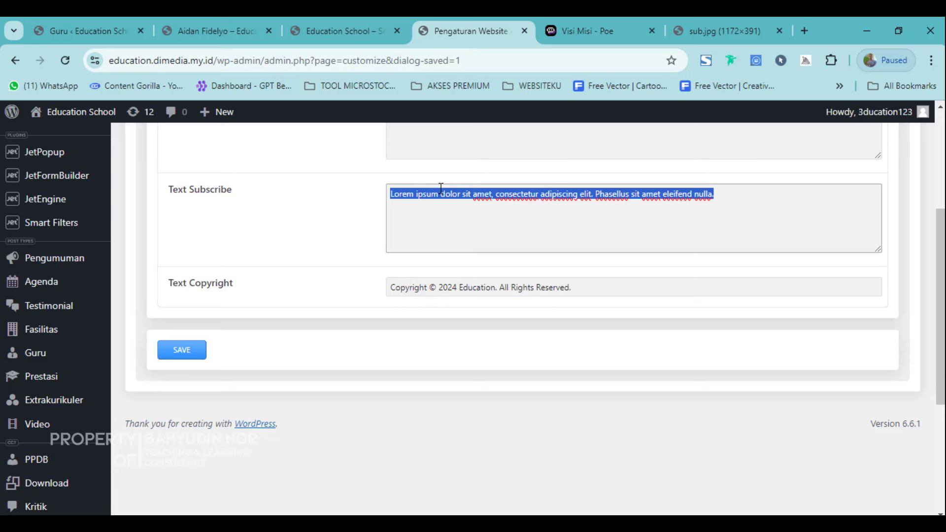
type("ter")
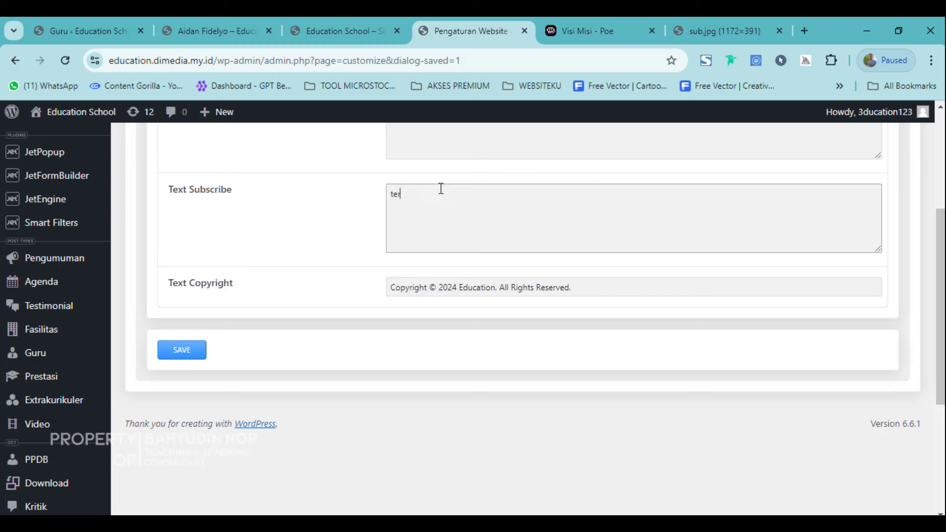
triple_click(441, 189)
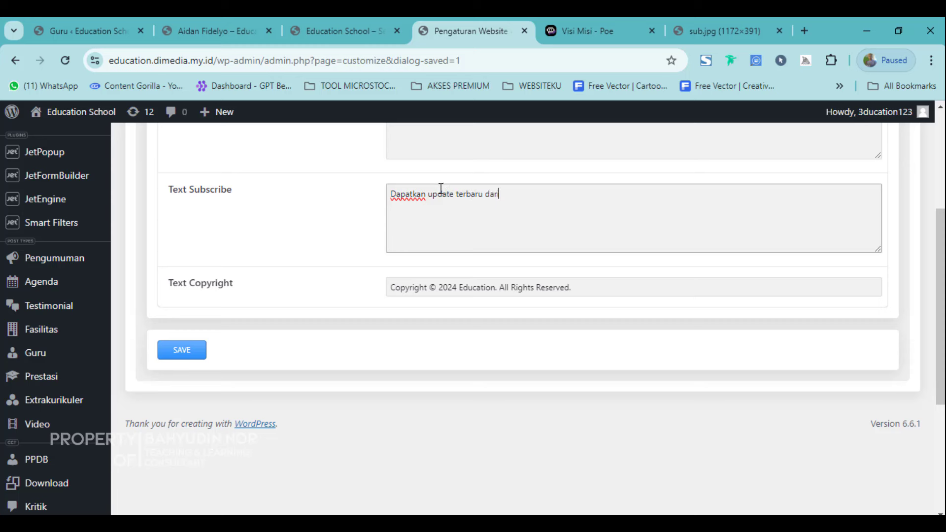
type("i website kami.")
scroll(414, 322, "up", 4)
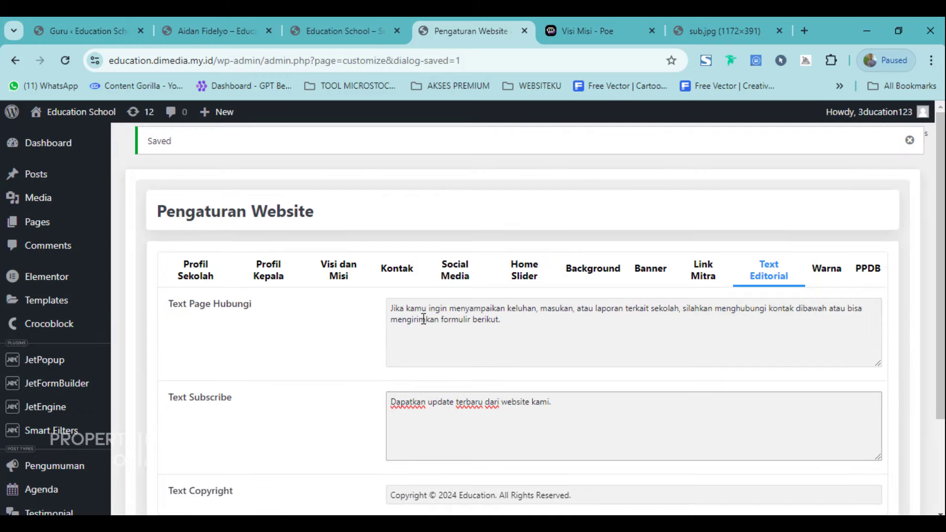
scroll(226, 437, "down", 3)
left_click(180, 441)
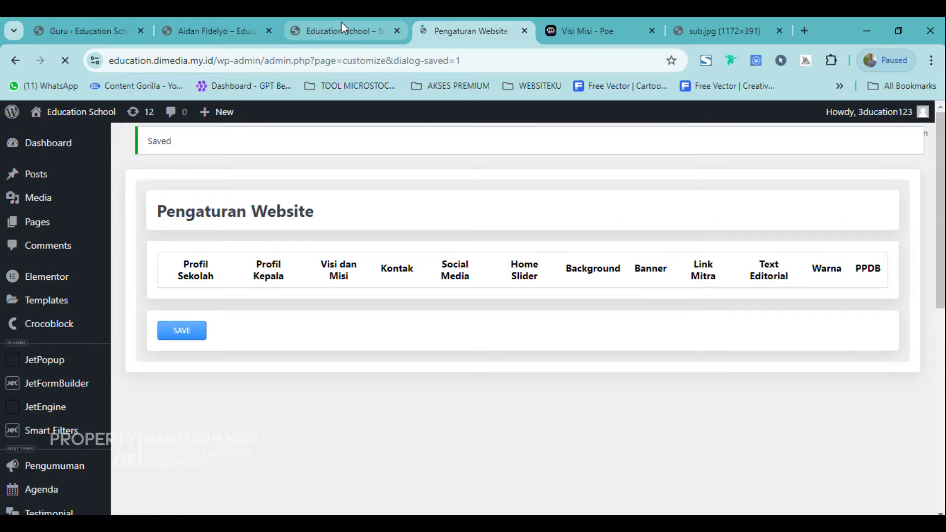
Step: Reload the public home page and check the description under Subscribes Our Newsletter, highlighting the text
left_click(341, 22)
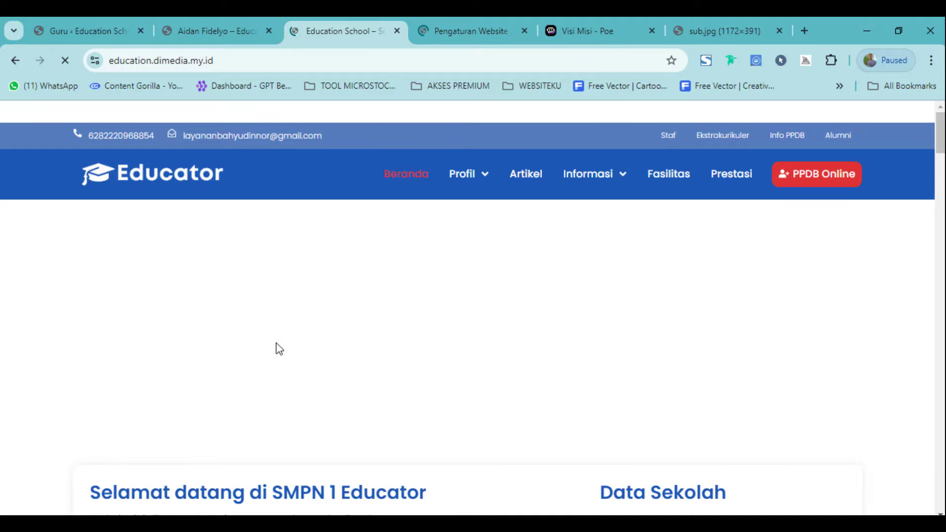
scroll(276, 344, "down", 15)
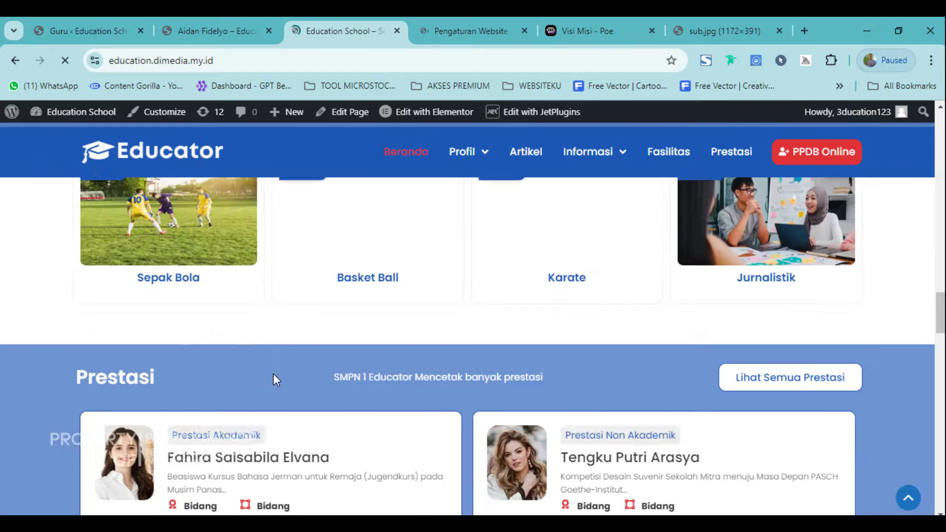
scroll(273, 373, "down", 15)
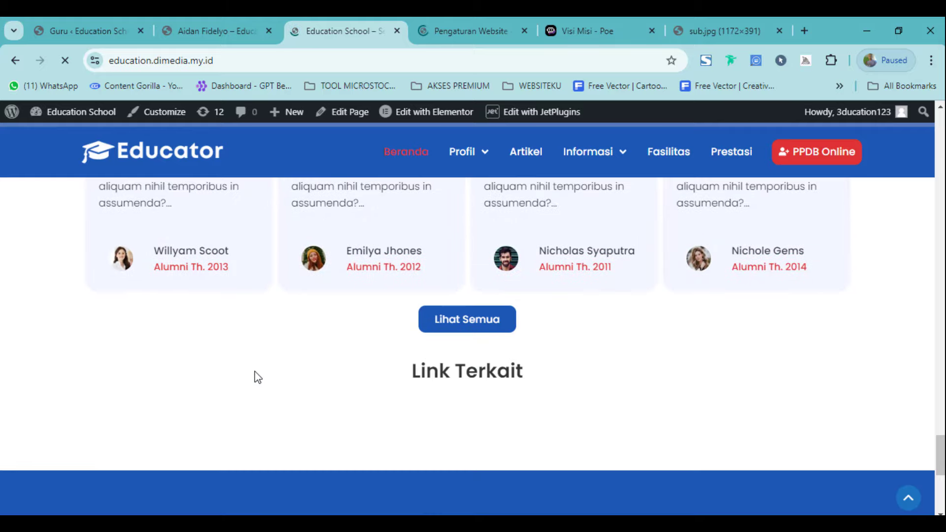
scroll(257, 377, "down", 10)
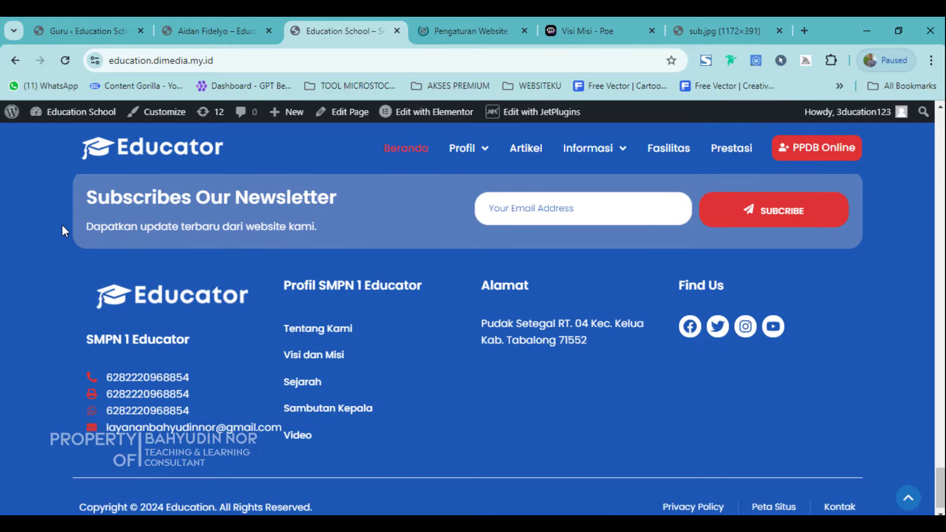
left_click_drag(332, 218, 131, 225)
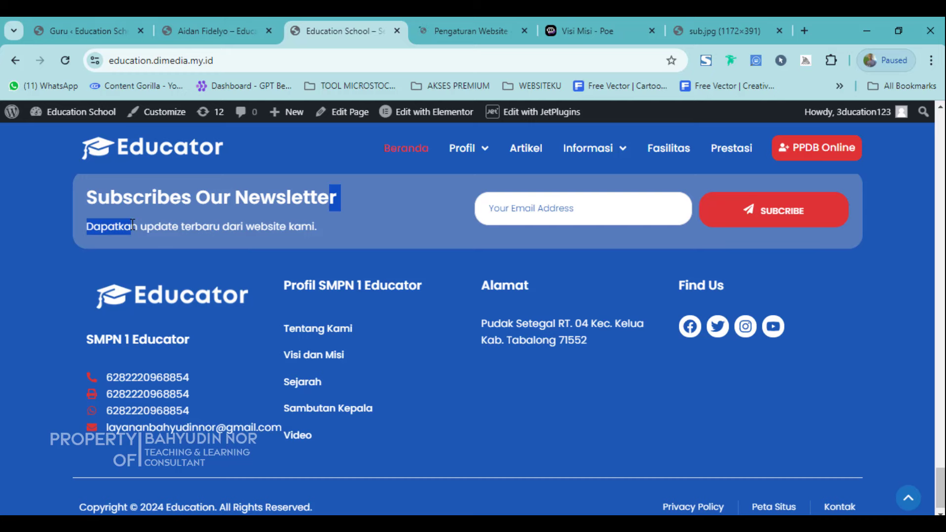
triple_click(132, 225)
left_click(472, 27)
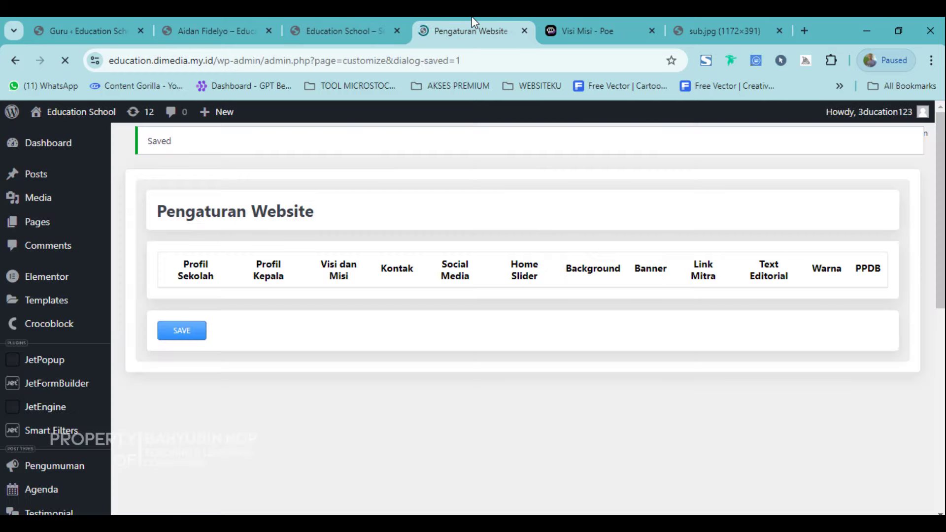
left_click(342, 27)
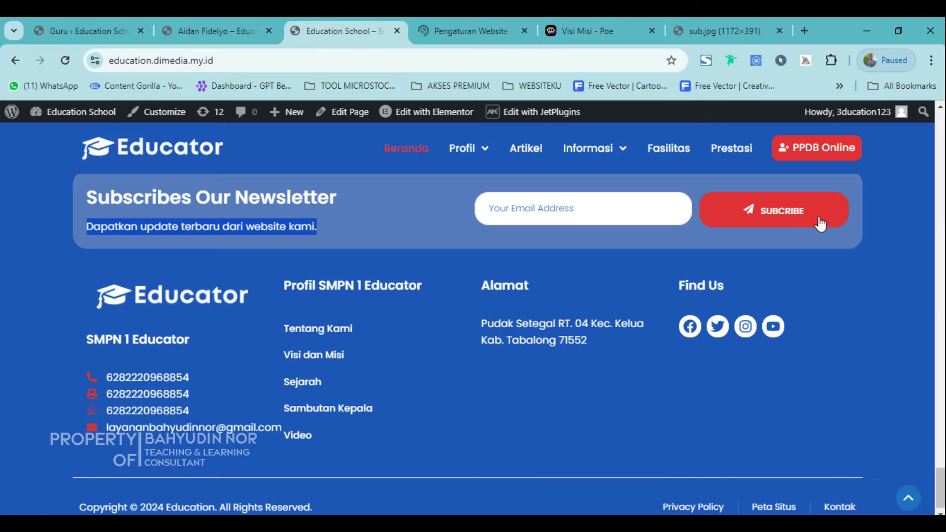
Step: Compare the Text Copyright field in the Text Editorial settings with the copyright line in the public home page's footer
left_click(489, 20)
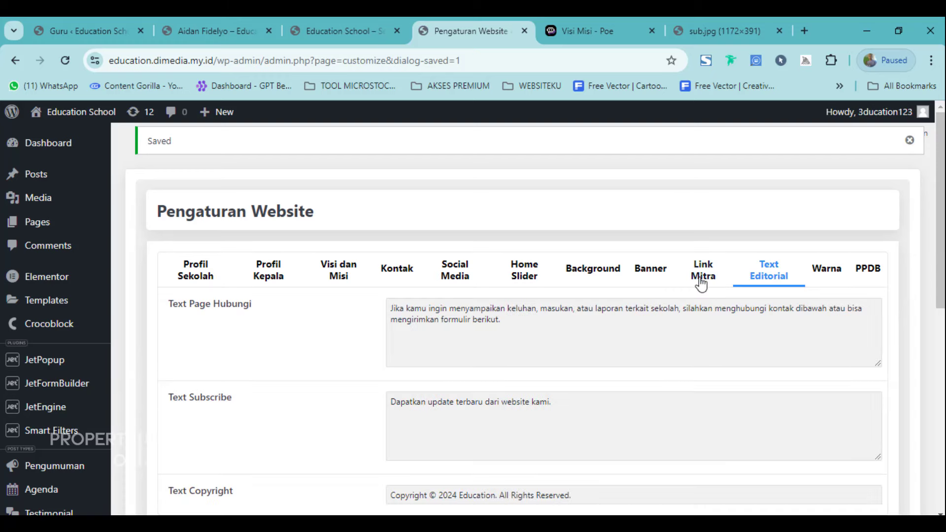
scroll(368, 427, "down", 3)
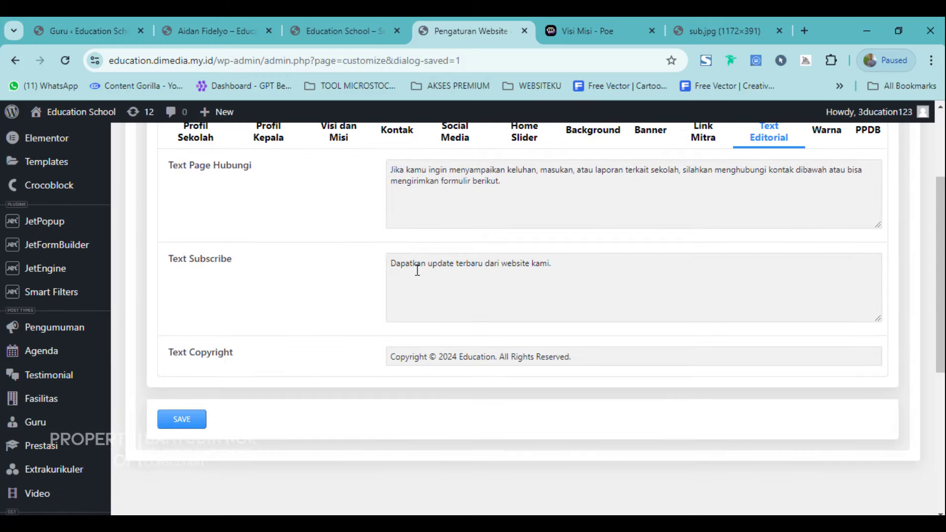
left_click_drag(418, 270, 552, 266)
left_click_drag(405, 357, 514, 348)
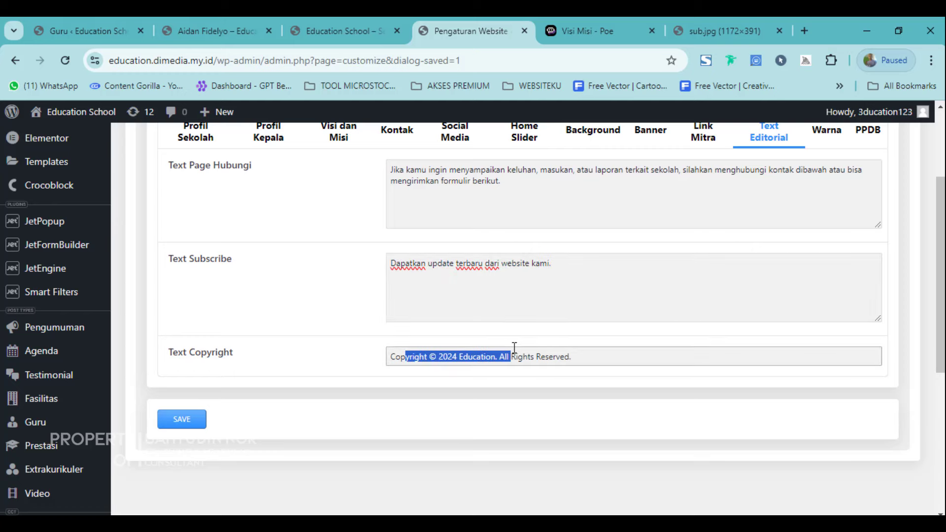
left_click(377, 16)
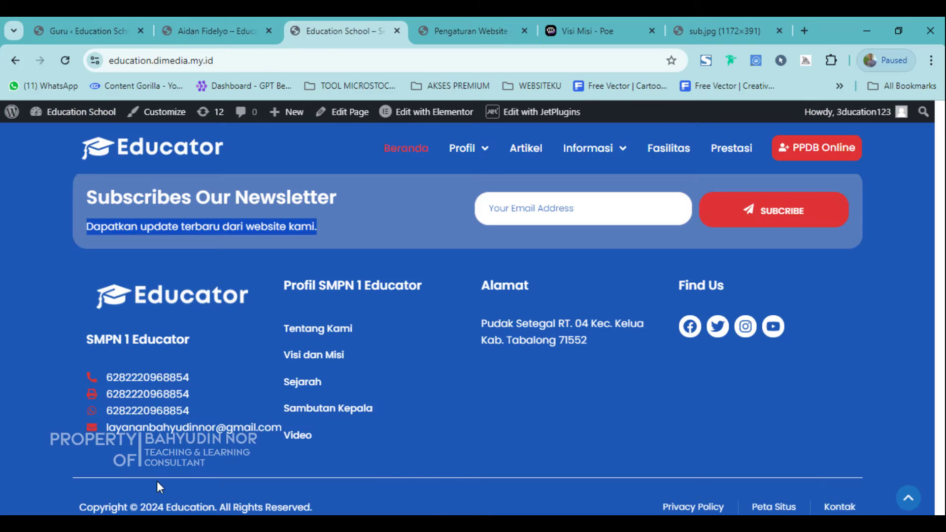
scroll(296, 503, "down", 1)
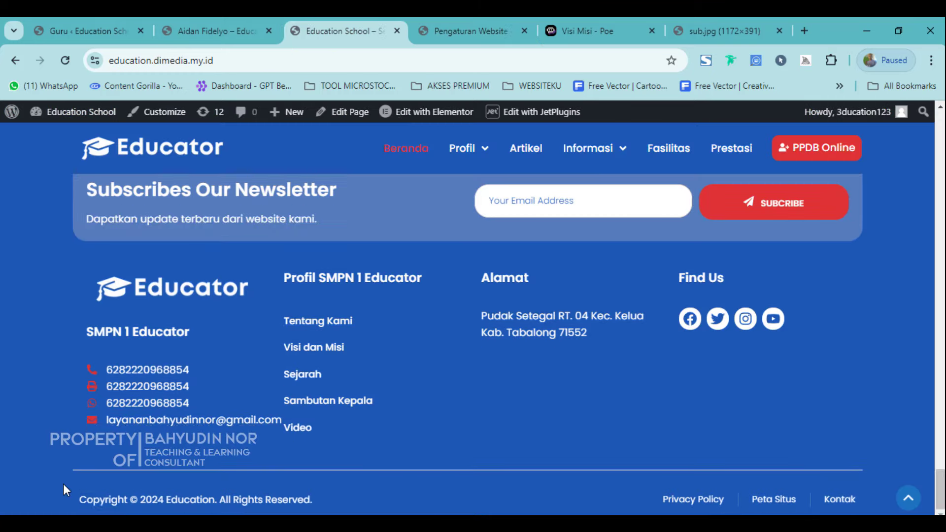
left_click_drag(63, 484, 347, 498)
left_click(118, 495)
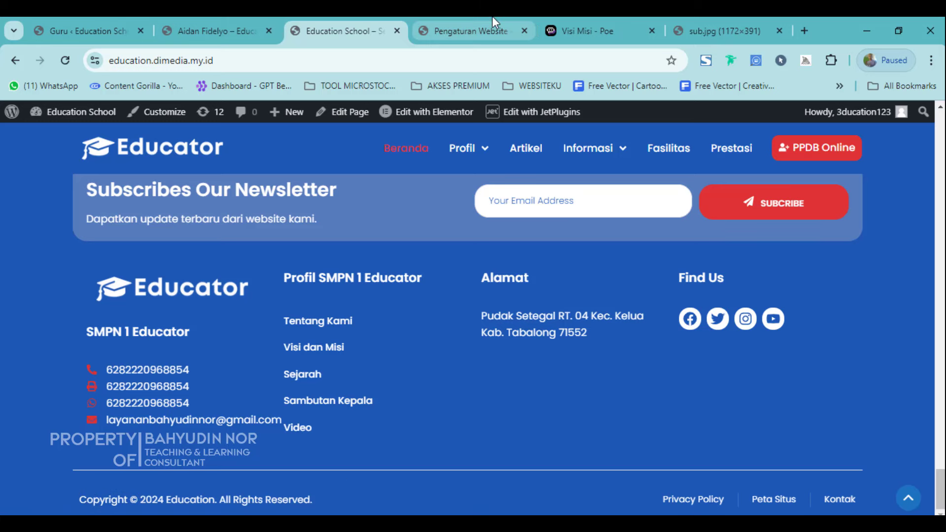
Step: Review the Text Editorial fields once more against the public home page's newsletter and footer area
left_click(493, 31)
scroll(394, 348, "up", 1)
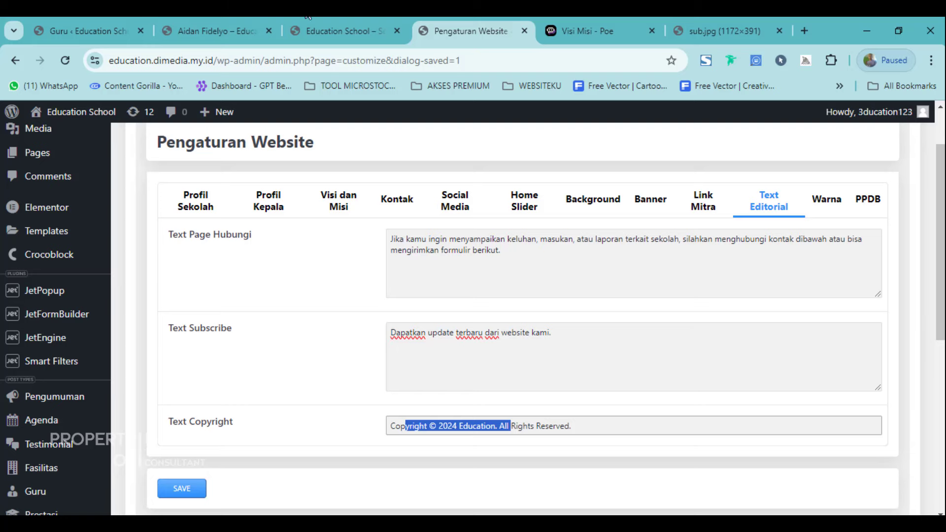
left_click(340, 31)
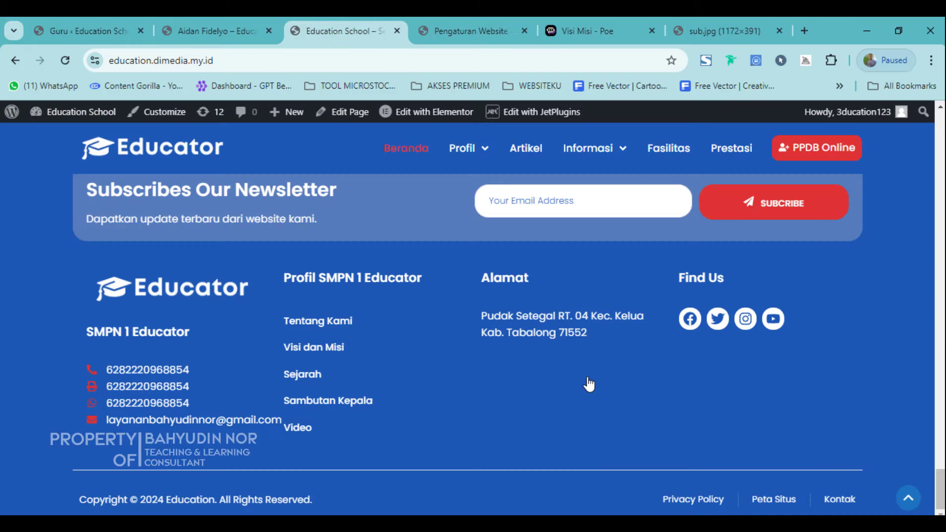
left_click(448, 30)
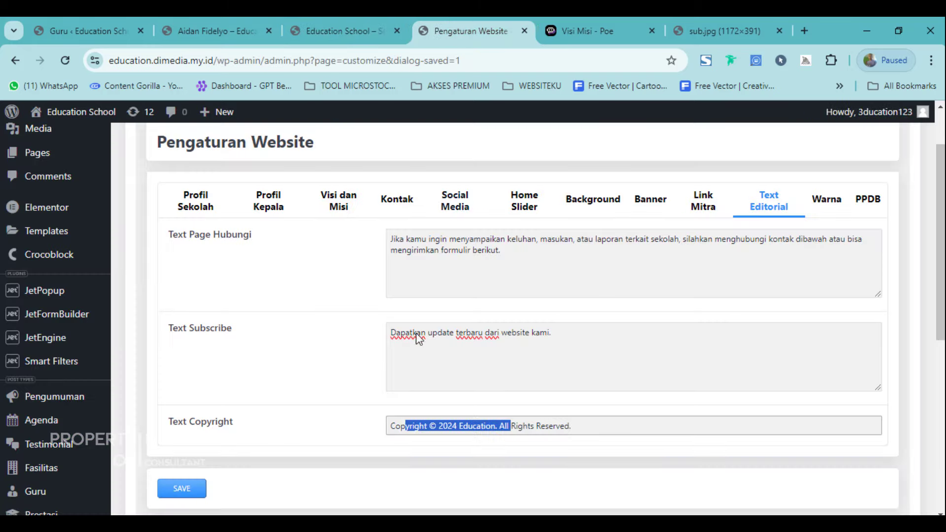
scroll(406, 431, "down", 3)
scroll(406, 432, "up", 5)
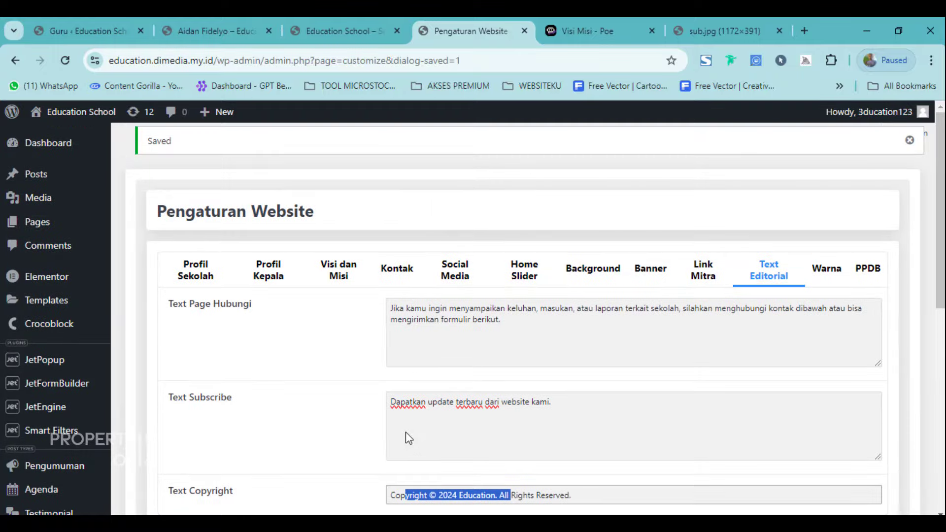
Step: Open the Warna settings and compare the colour swatches with the colours used in the public home page's footer, sections and header
left_click(827, 274)
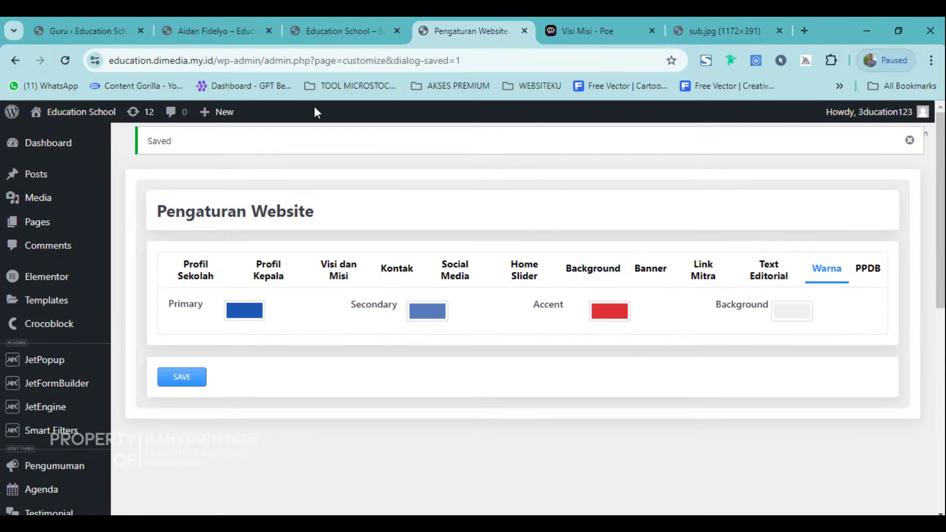
left_click(365, 19)
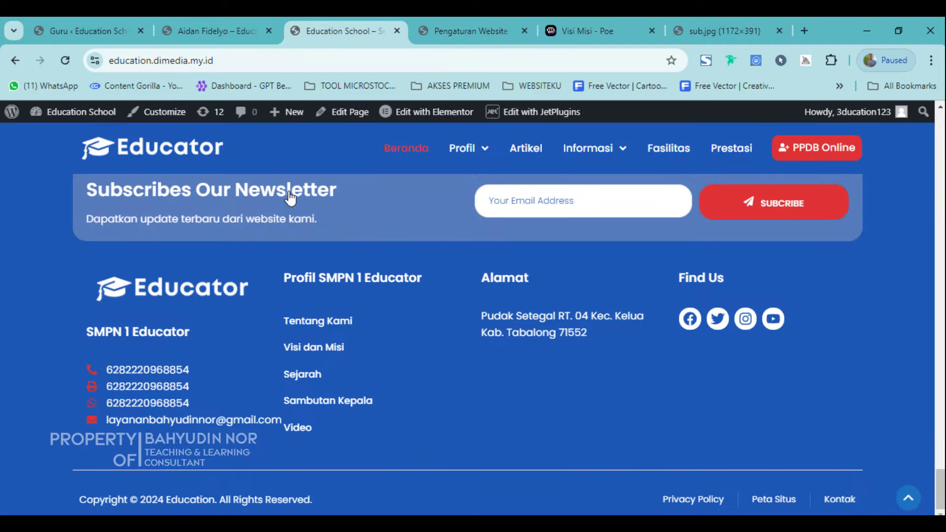
scroll(188, 298, "up", 15)
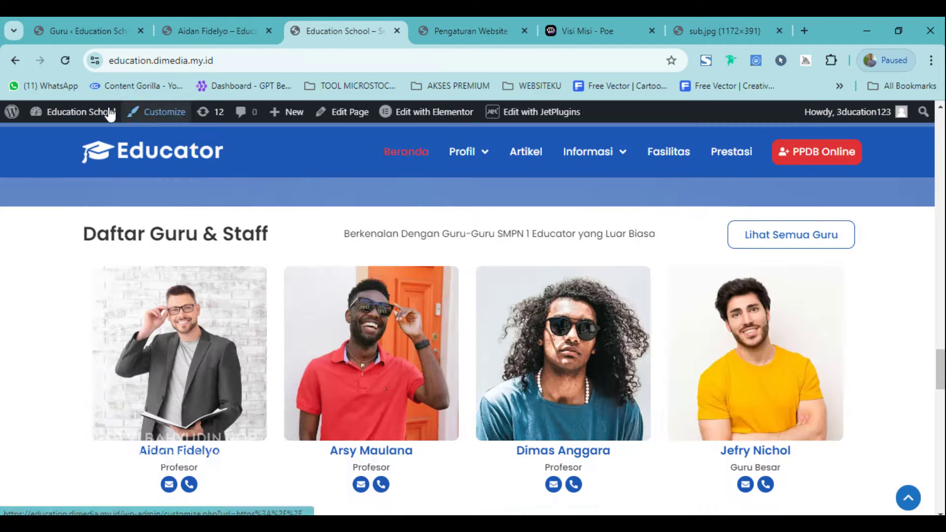
scroll(608, 278, "up", 10)
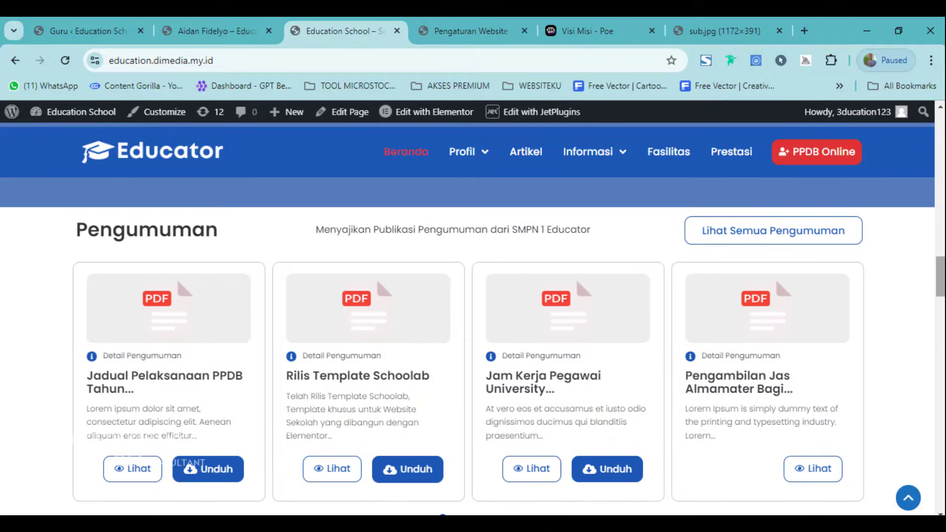
scroll(468, 321, "up", 8)
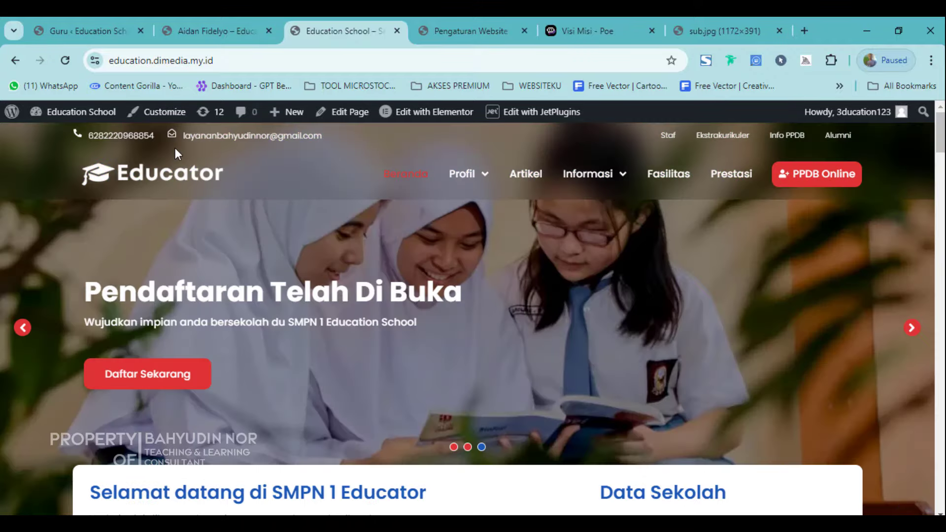
scroll(277, 264, "down", 3)
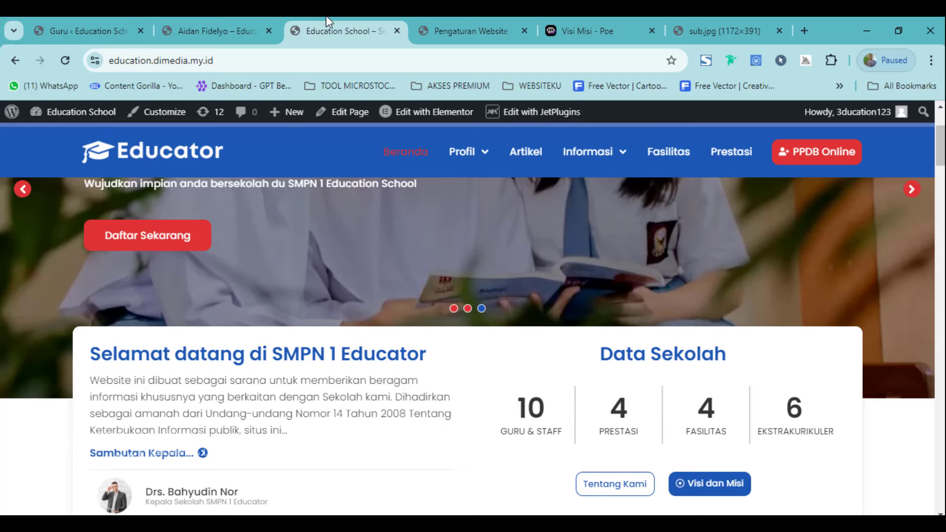
left_click(214, 22)
left_click(486, 22)
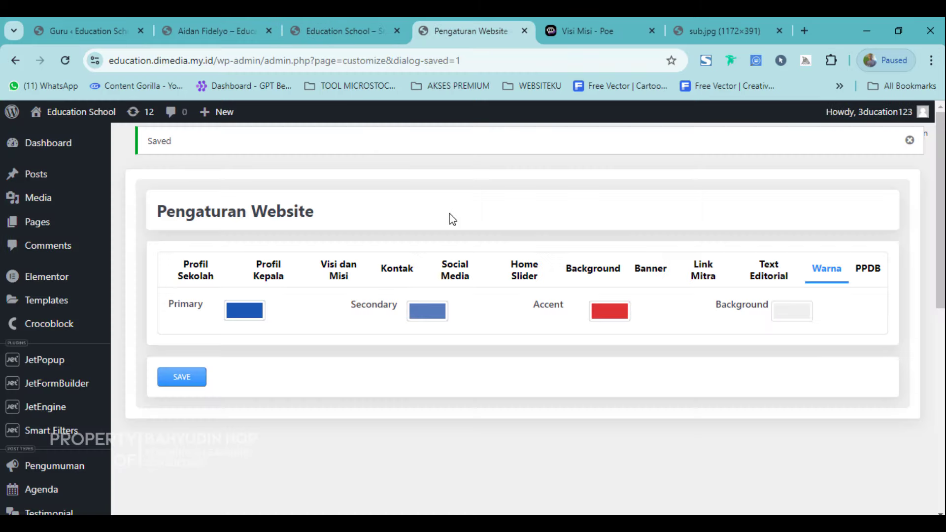
Step: Compare the Secondary and Accent swatches with the public home page's Agenda section and PPDB Online button
left_click(311, 23)
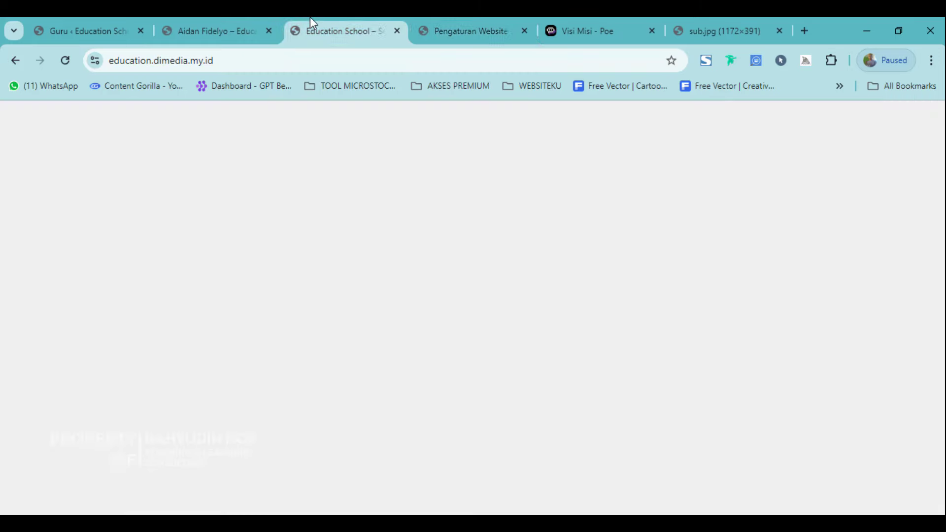
scroll(237, 402, "down", 7)
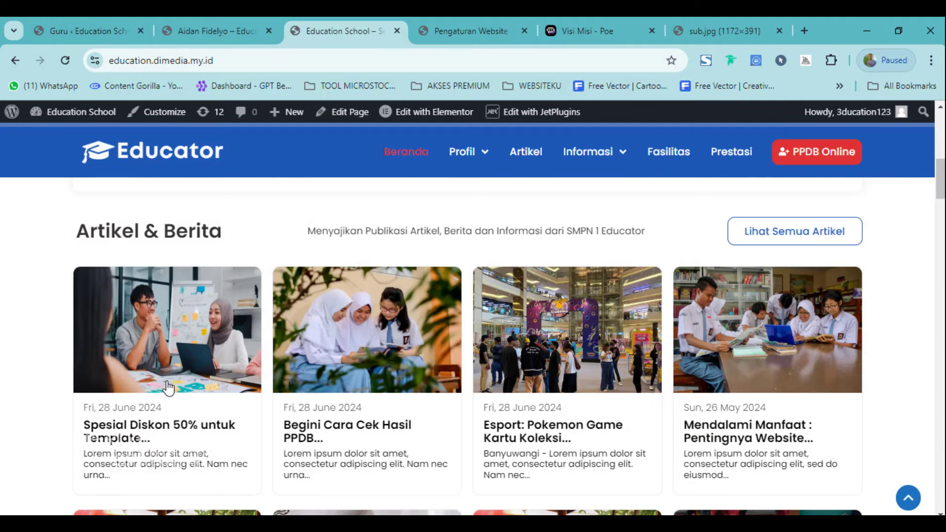
scroll(168, 388, "down", 9)
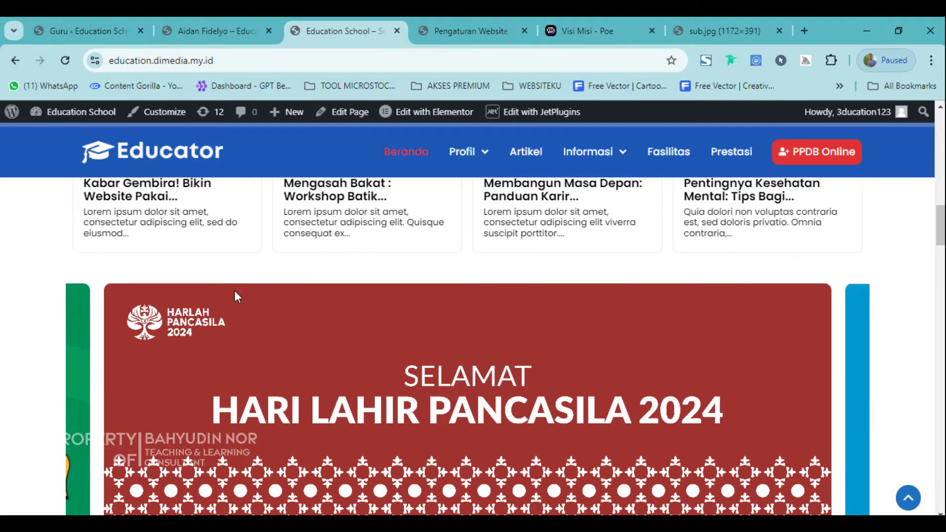
scroll(234, 294, "down", 10)
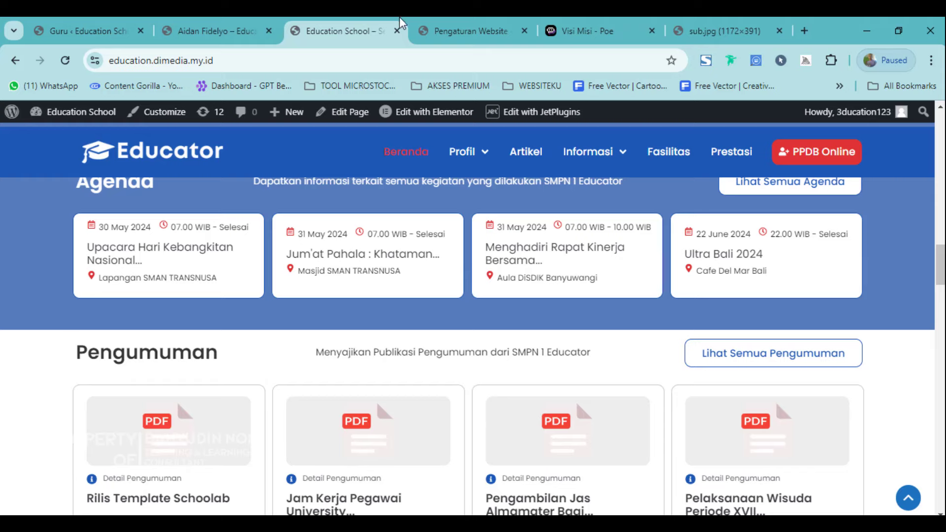
left_click(452, 23)
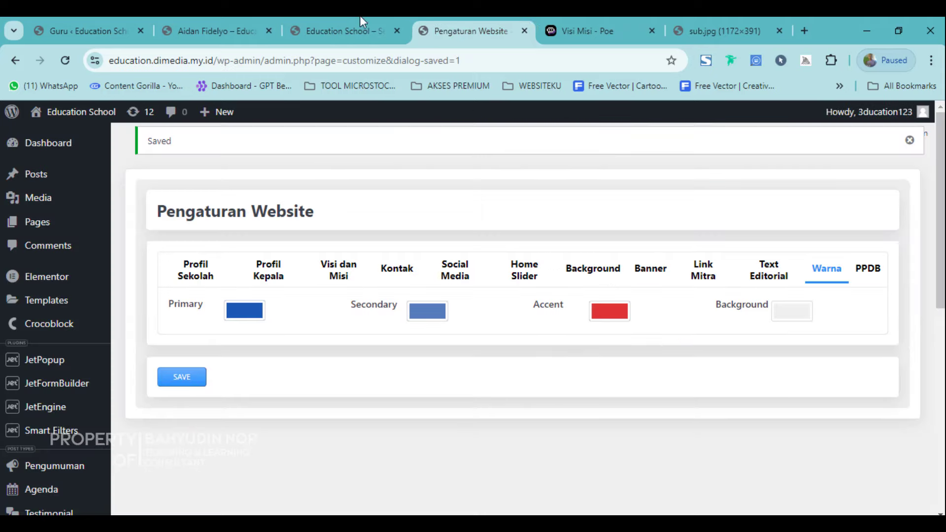
left_click(345, 31)
scroll(557, 391, "up", 2)
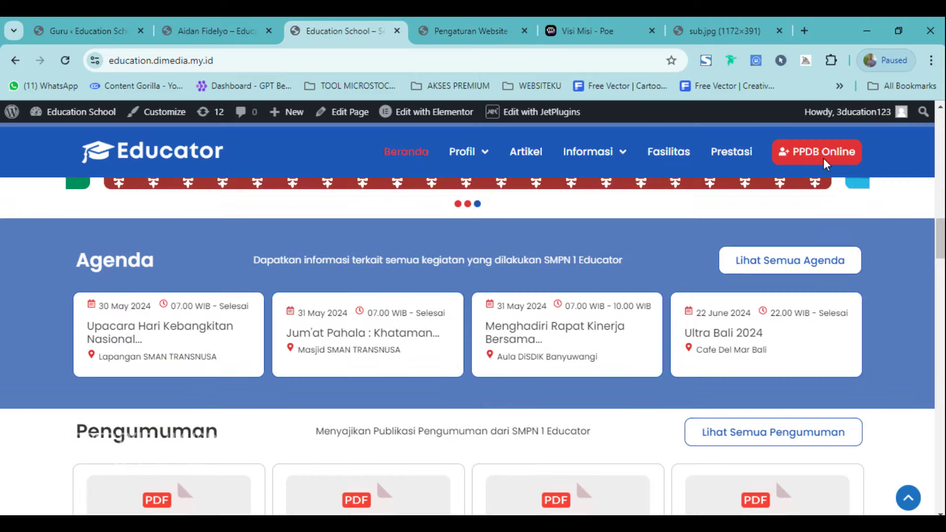
scroll(824, 158, "up", 4)
left_click(452, 20)
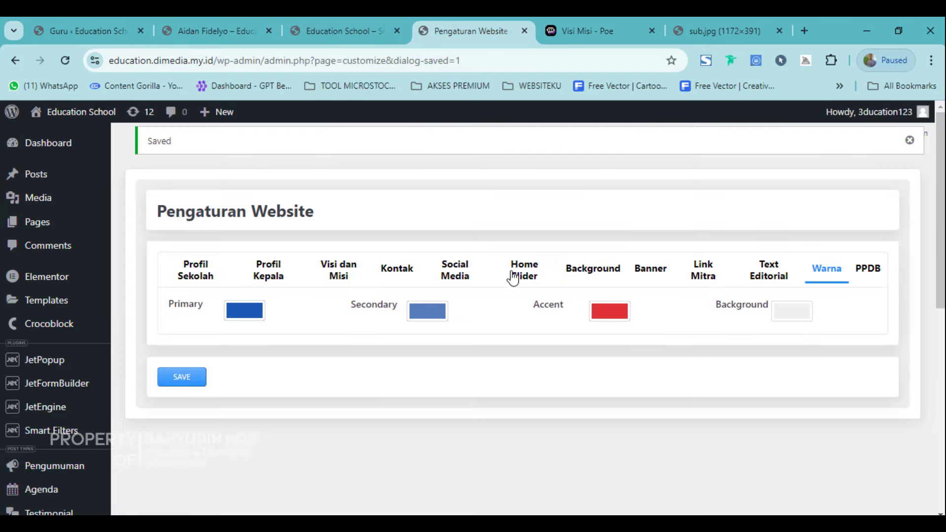
Step: Copy the Accent colour's hex code #dd3333 from its colour picker
left_click(615, 313)
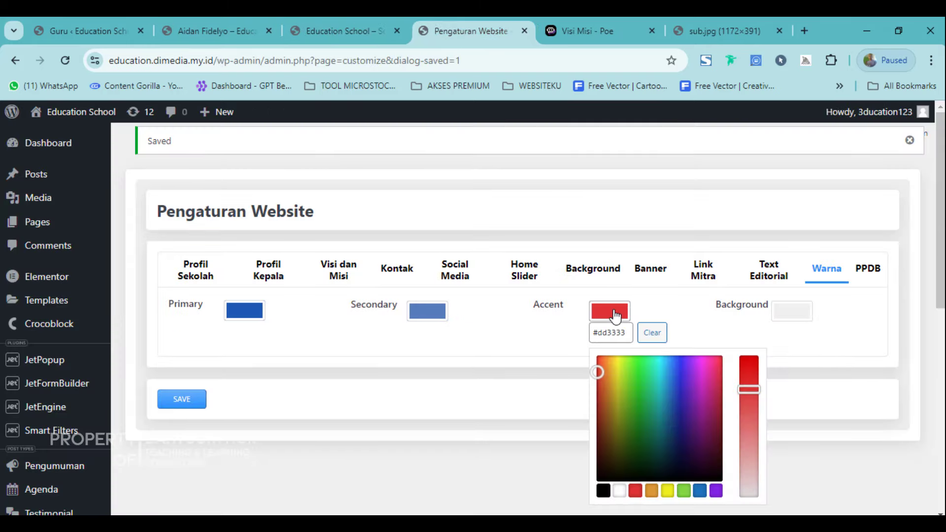
left_click(614, 332)
triple_click(614, 327)
Step: Set the Accent colour to the yellow #eeee22, save the website settings and reload the public home page
left_click(652, 333)
left_click(615, 311)
left_click(617, 311)
scroll(641, 389, "down", 2)
scroll(640, 383, "down", 2)
left_click(667, 352)
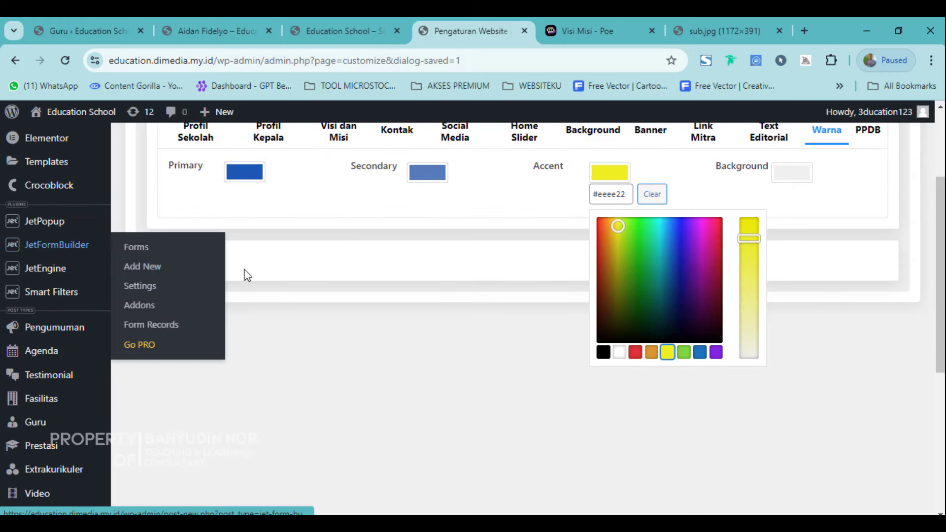
left_click(201, 271)
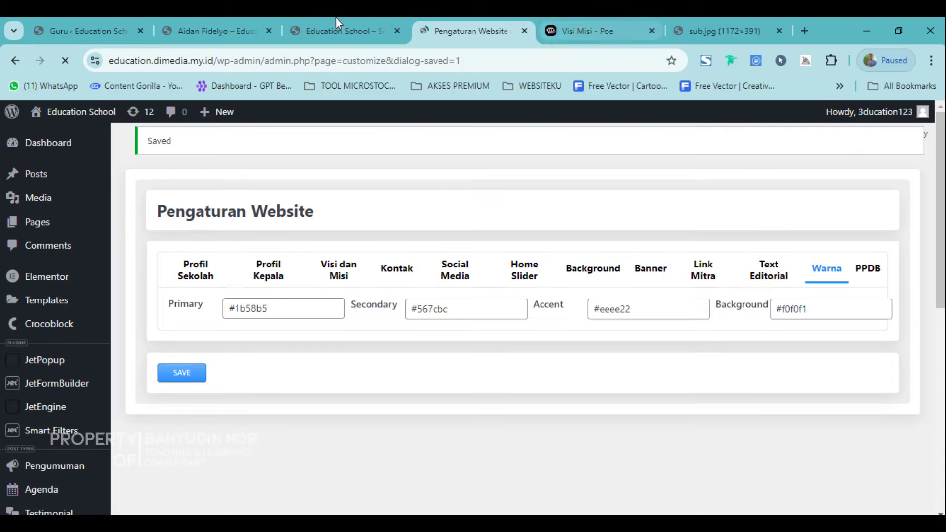
left_click(338, 26)
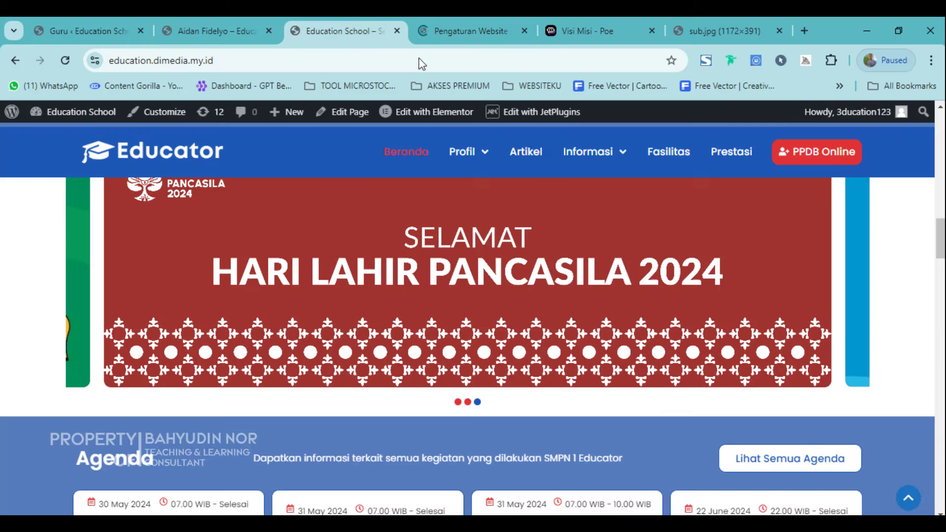
left_click(72, 60)
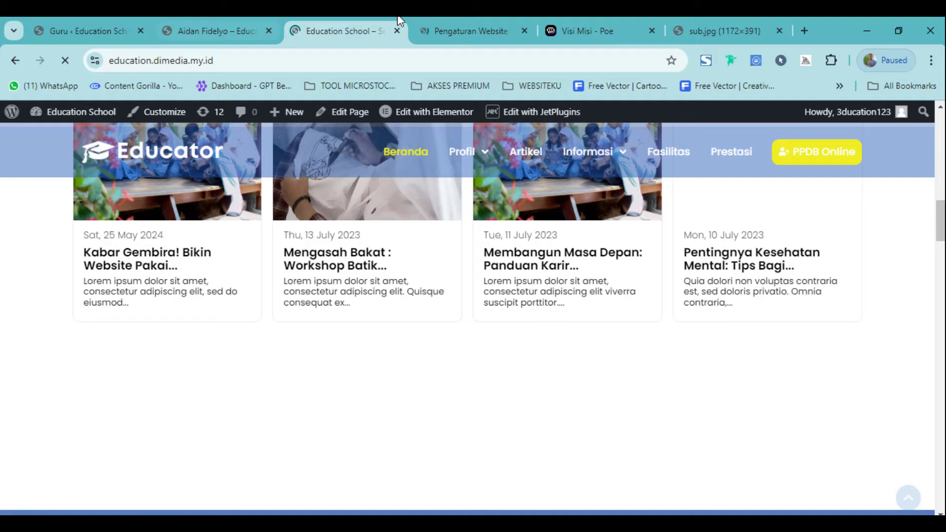
Step: Set the Accent colour to the dark orange #ce4b00, save the website settings and reload the public home page
left_click(474, 23)
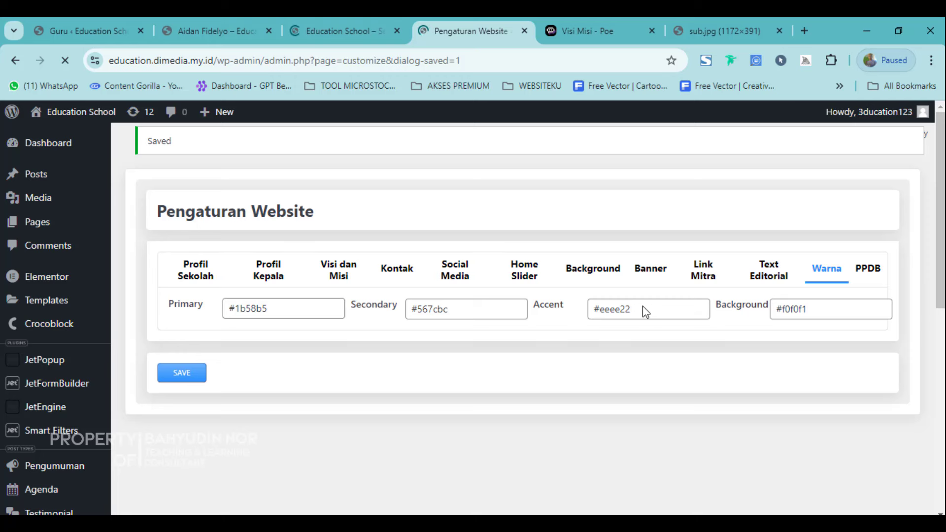
left_click(623, 311)
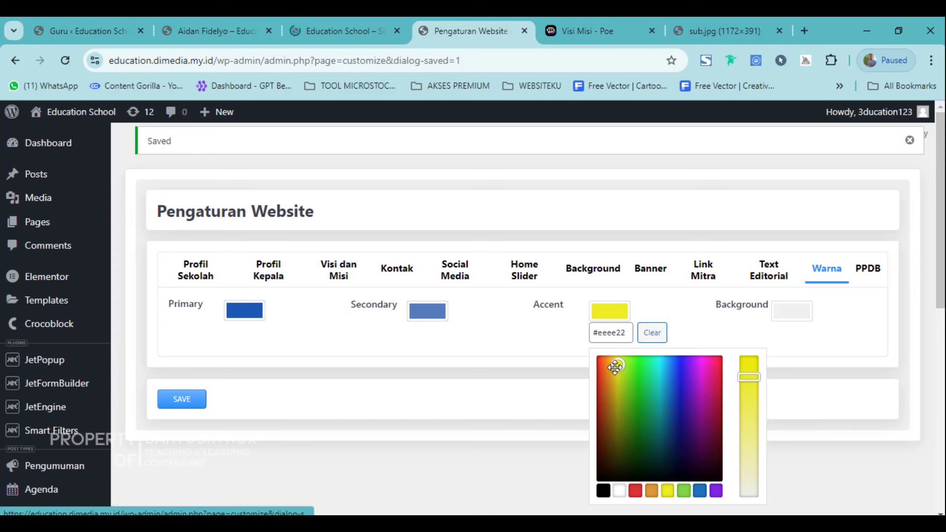
left_click_drag(616, 367, 606, 379)
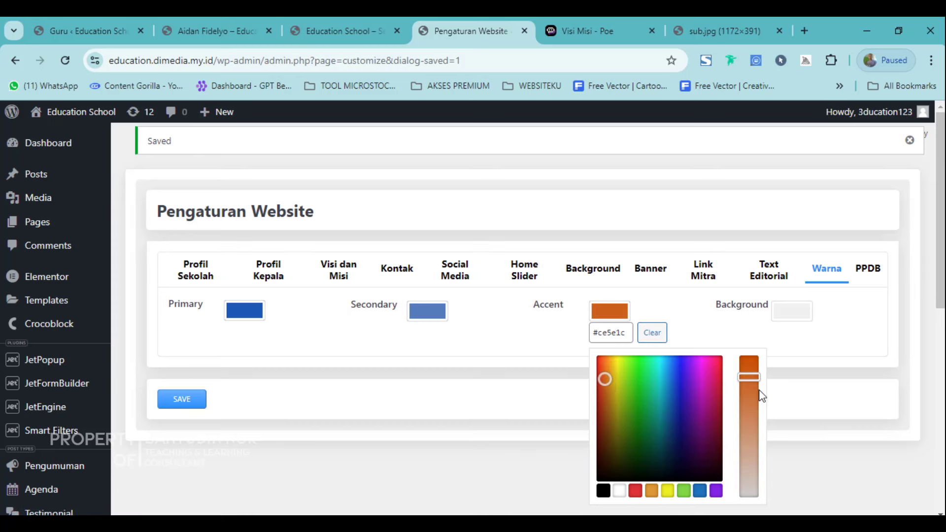
left_click_drag(758, 389, 757, 340)
left_click(508, 338)
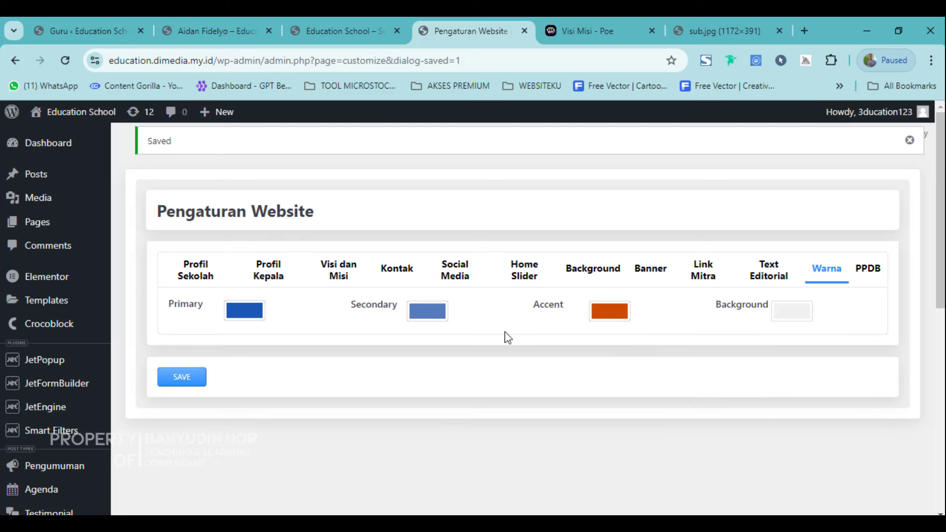
left_click(168, 377)
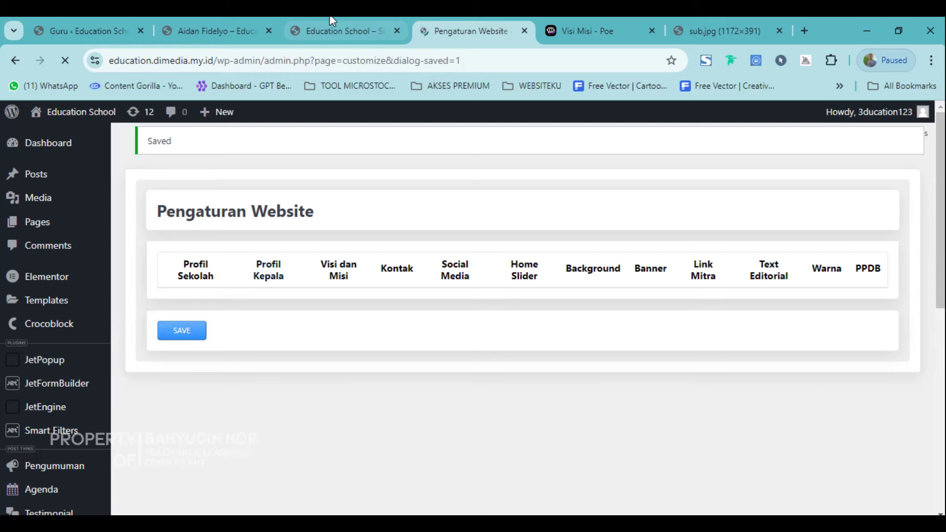
left_click(331, 16)
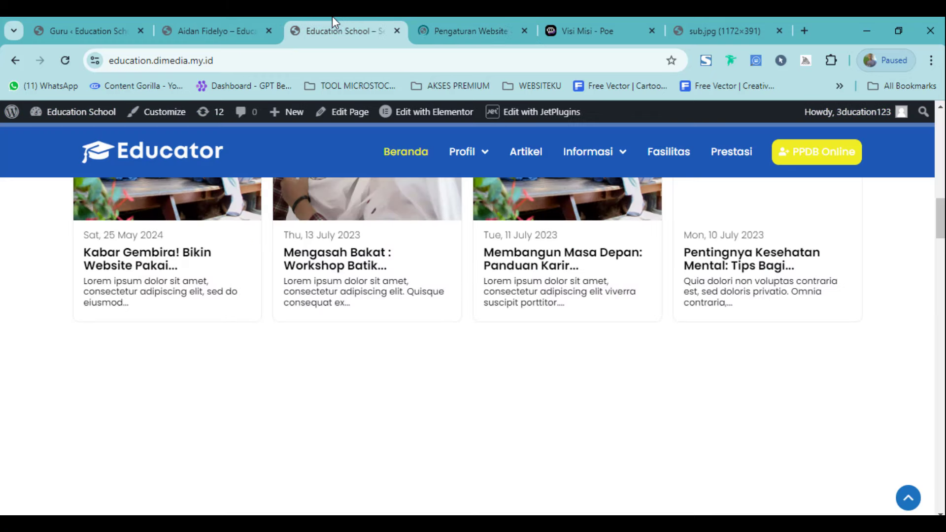
left_click(70, 65)
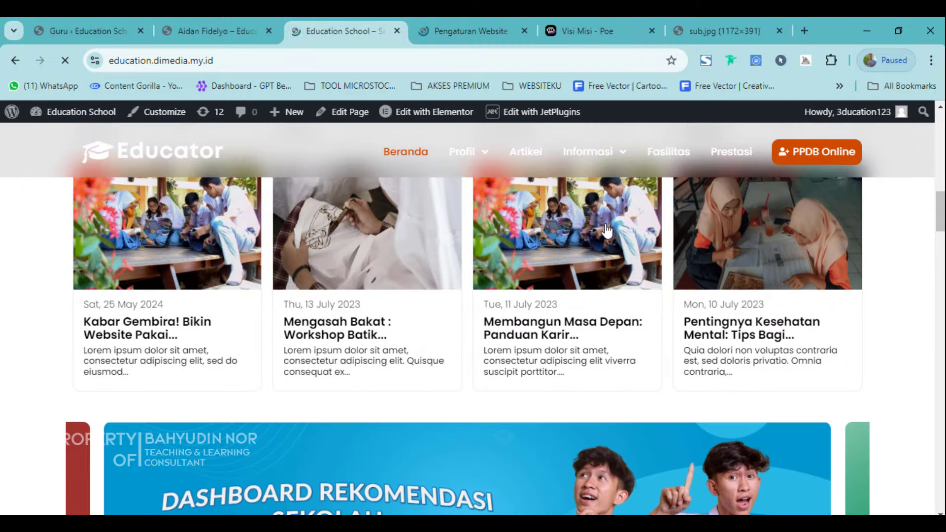
Step: Restore the Accent colour to the copied code #dd3333, save the website settings and check the public home page
left_click(450, 19)
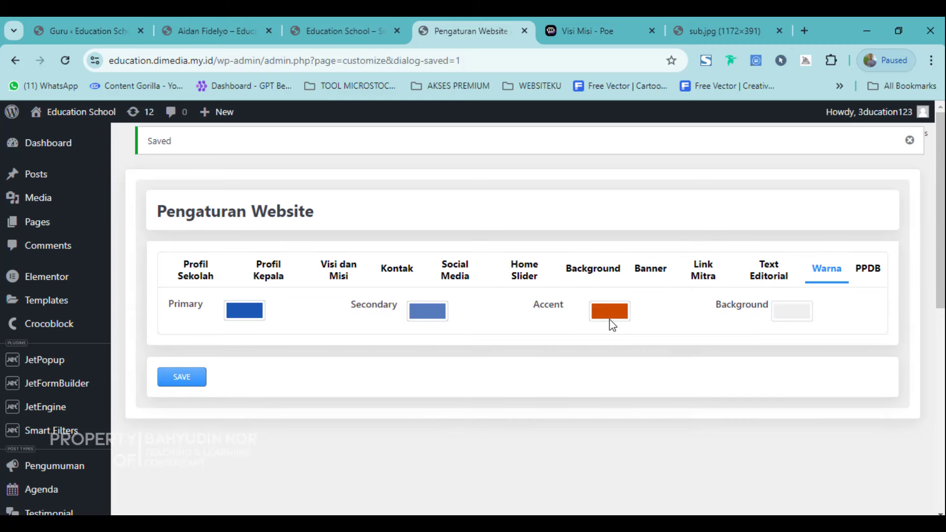
left_click(610, 311)
left_click(624, 335)
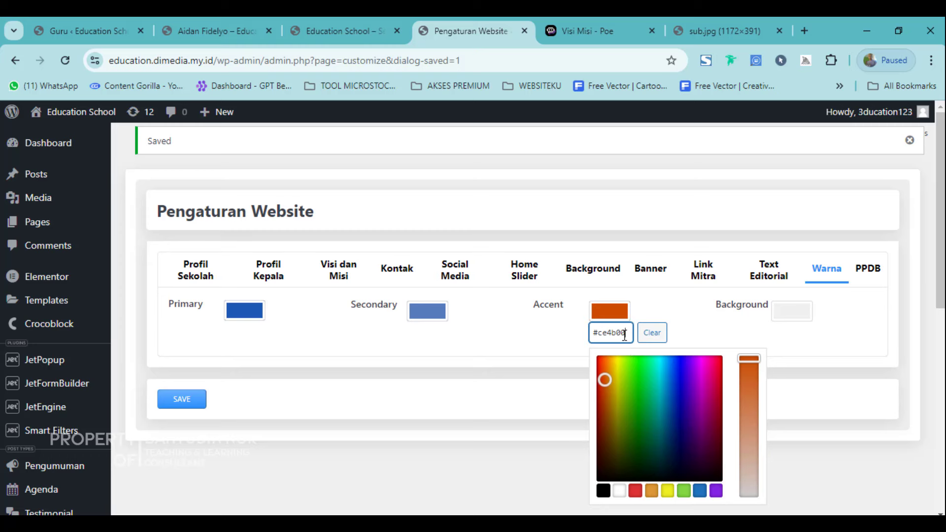
key("ctrl+v")
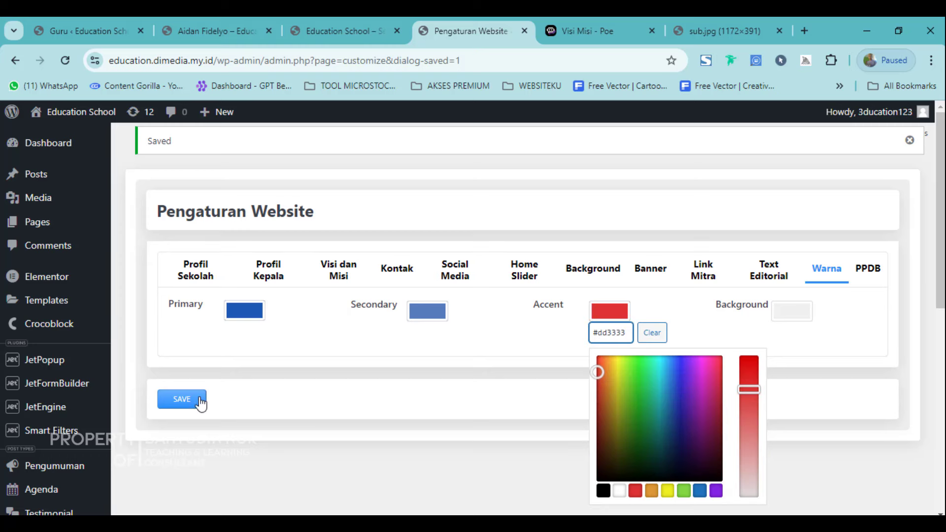
left_click(185, 403)
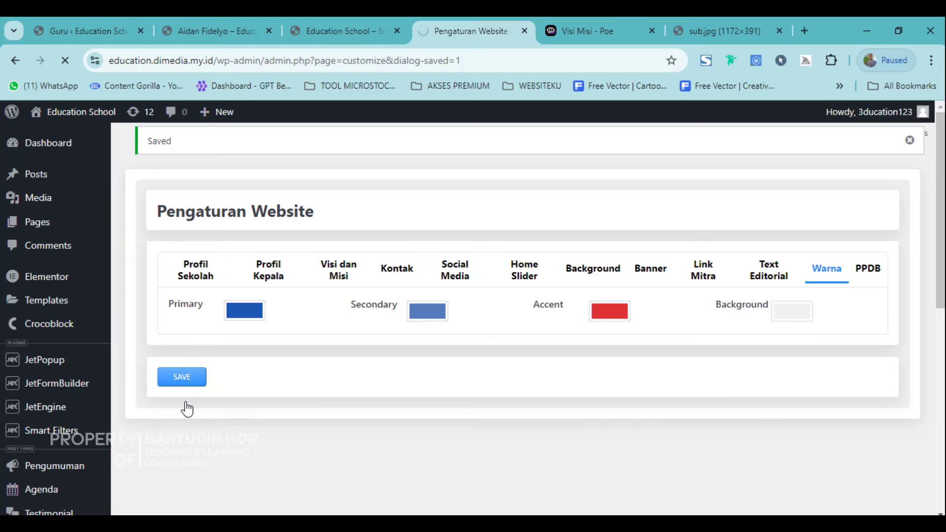
left_click(337, 32)
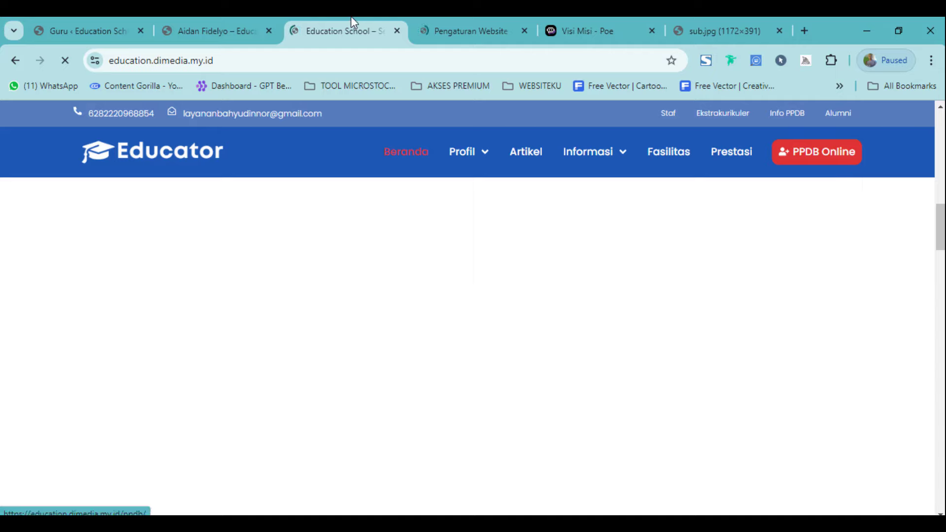
Step: Open the PPDB settings and examine the Tahun Ajaran and Regulasi fields, highlighting the Persyaratan PPDB title
left_click(466, 25)
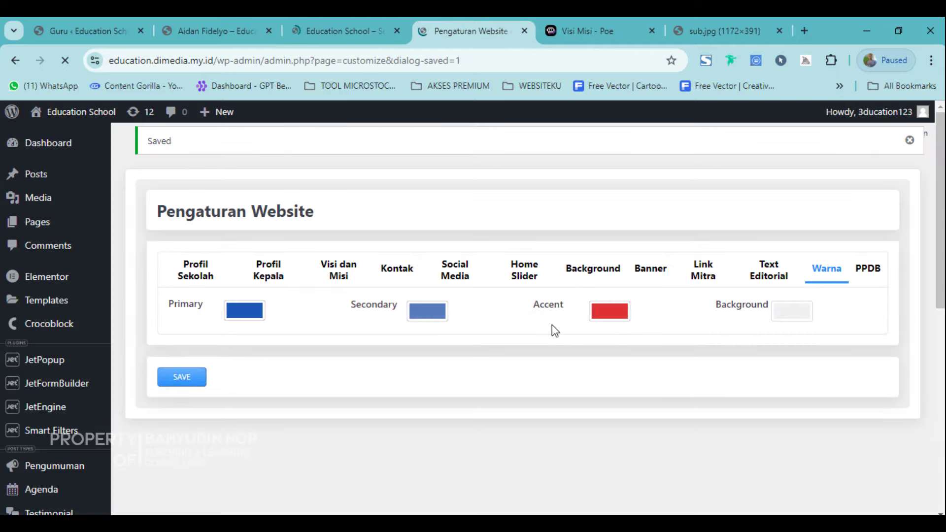
left_click(868, 269)
scroll(581, 335, "down", 3)
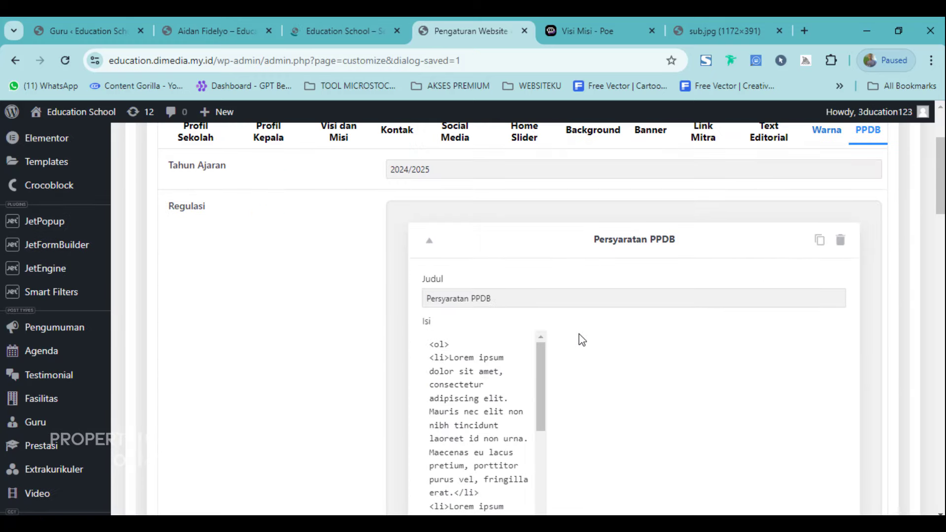
scroll(581, 339, "down", 3)
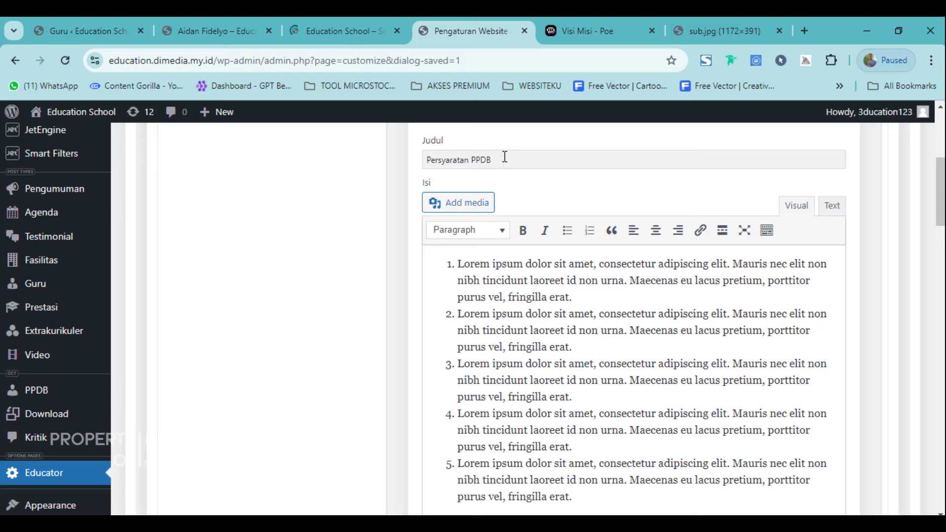
left_click(505, 157)
left_click_drag(542, 162, 429, 178)
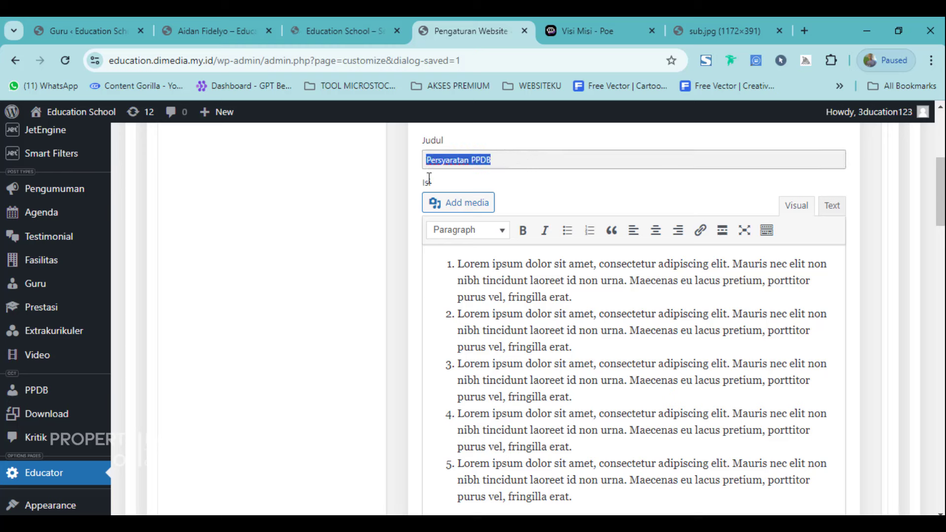
Step: Examine the Judul, Isi, Icon and Active fields of the Persyaratan PPDB, Mekanisme Pendaftaran and Waktu Pelaksanaan items
left_click(463, 272)
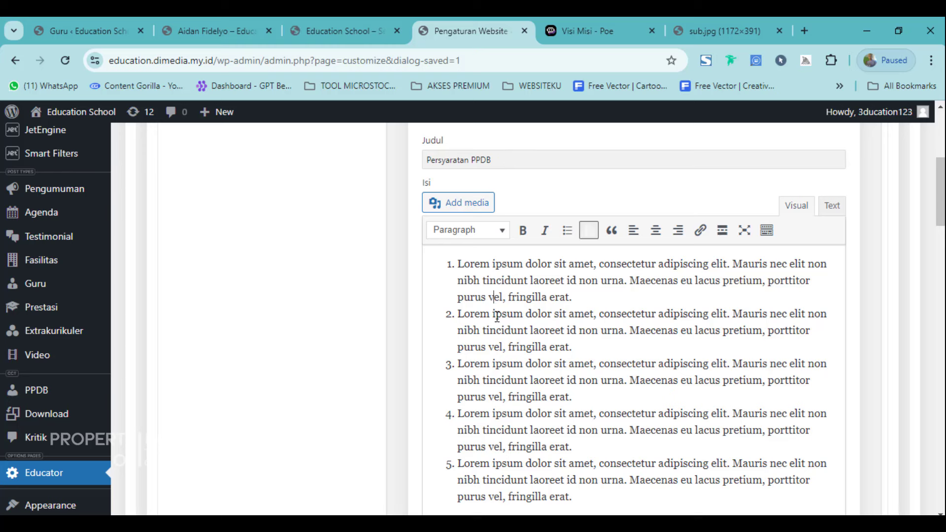
scroll(498, 335, "down", 7)
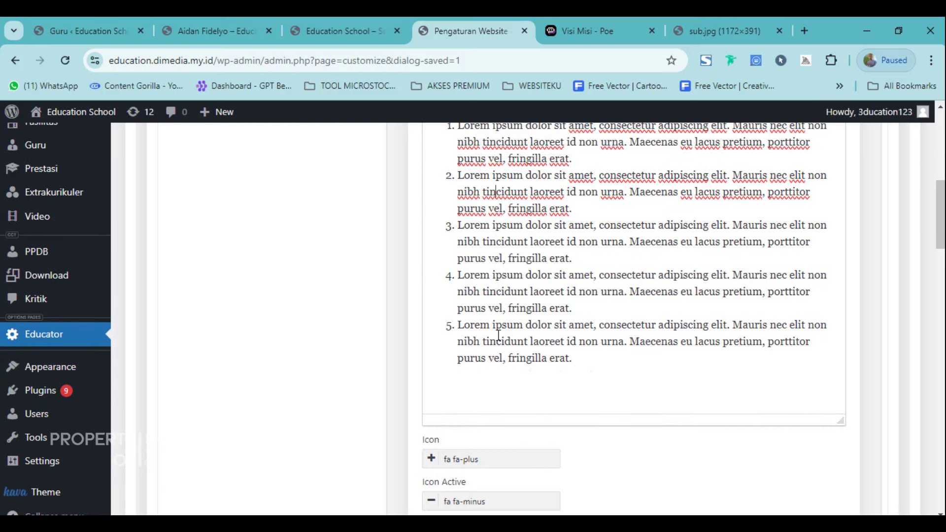
scroll(499, 335, "down", 3)
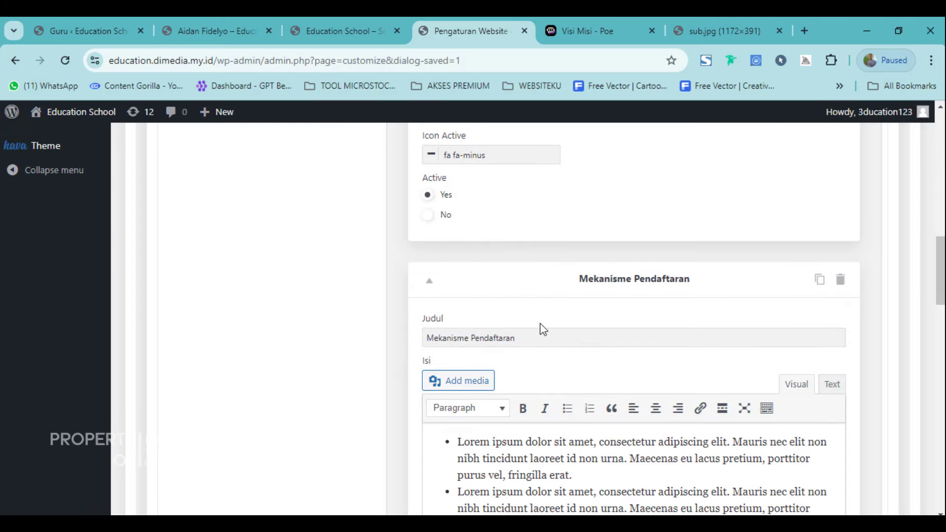
scroll(628, 281, "down", 8)
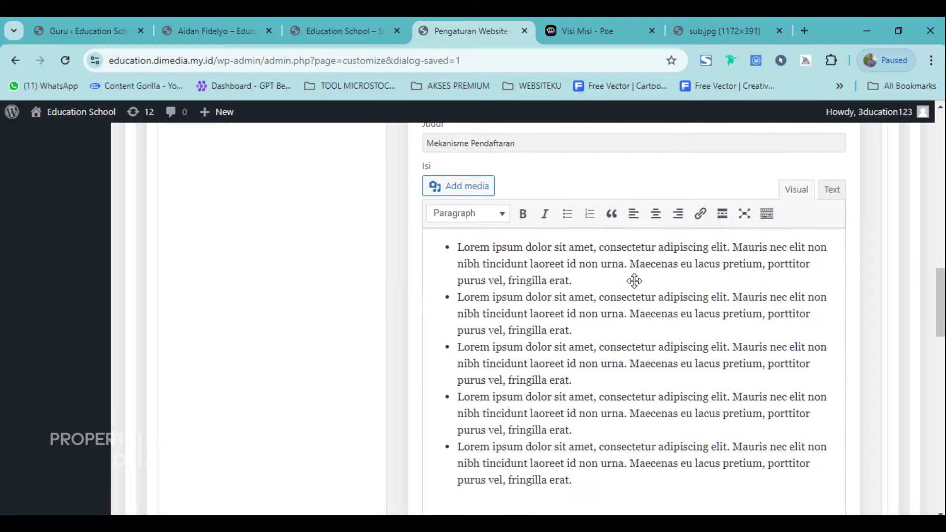
scroll(588, 287, "down", 6)
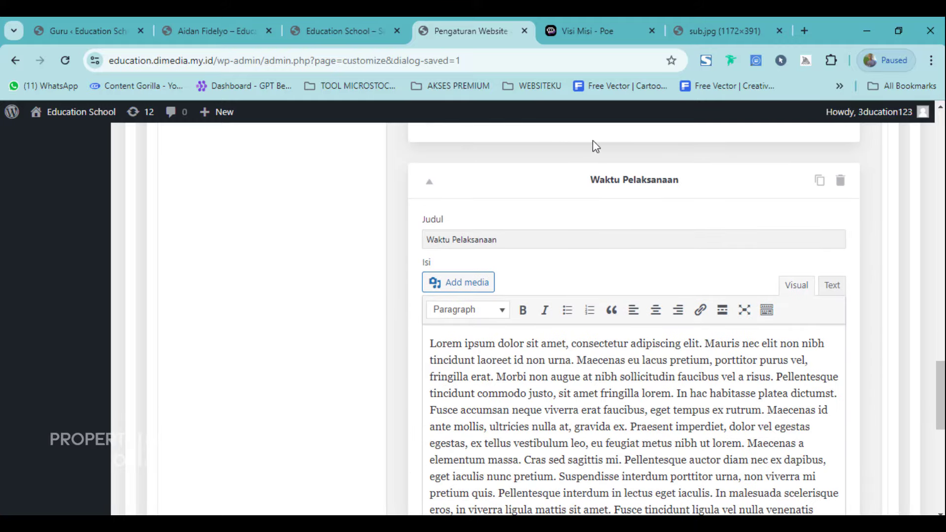
scroll(614, 209, "down", 10)
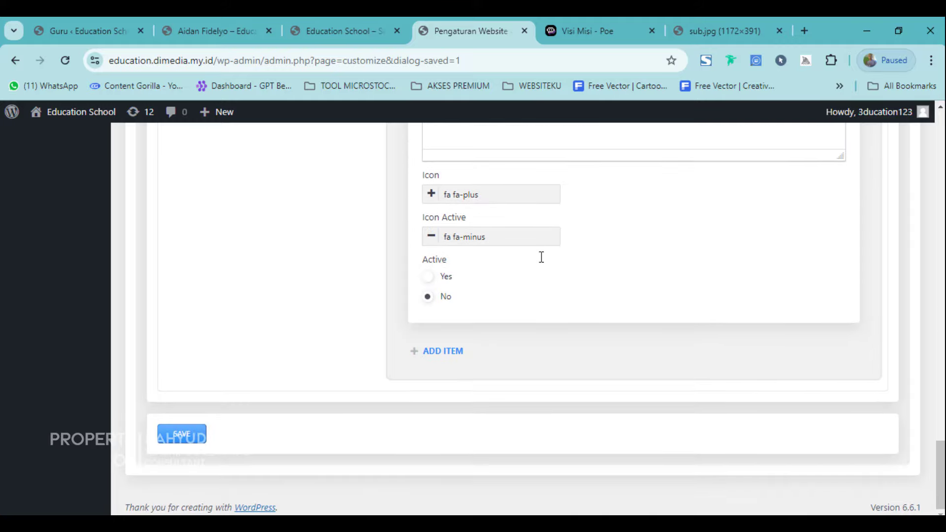
Step: Add a blank item after Waktu Pelaksanaan in the PPDB settings and look through its empty Judul and Isi fields
left_click(441, 357)
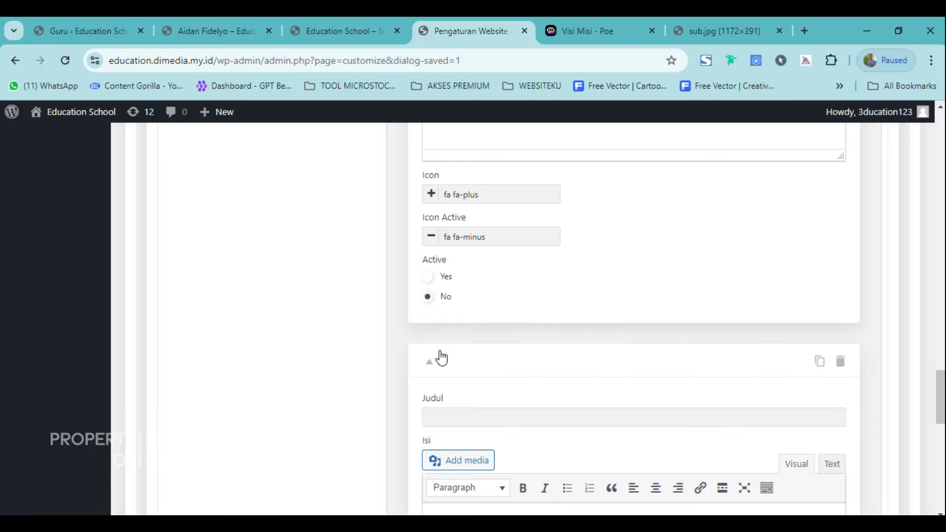
scroll(454, 353, "down", 1)
left_click(454, 353)
scroll(454, 353, "down", 2)
scroll(457, 353, "down", 1)
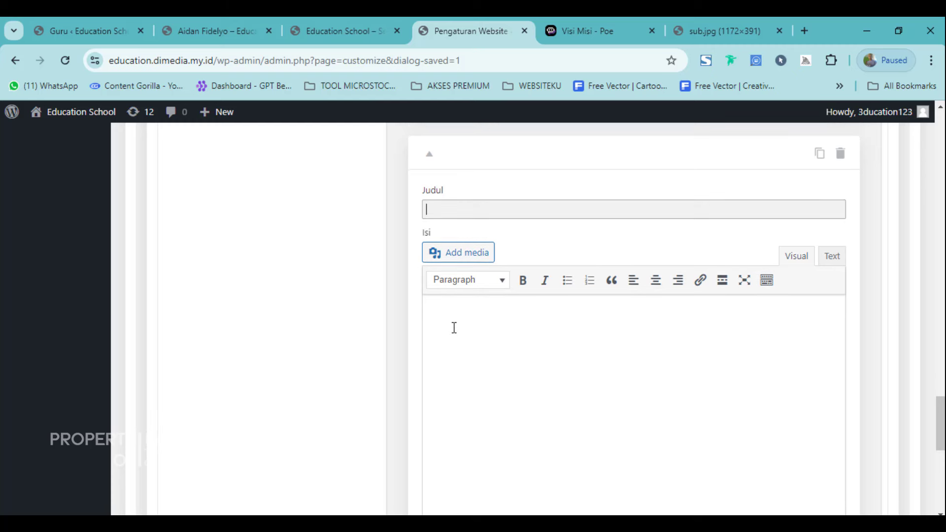
left_click(454, 323)
scroll(476, 380, "down", 5)
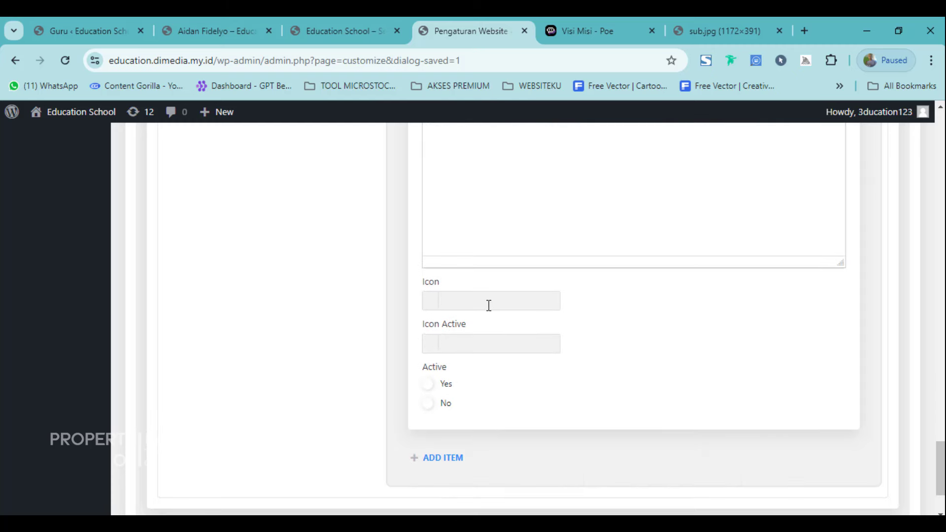
Step: Set the new PPDB item's Icon to fa fa-plus
left_click(489, 306)
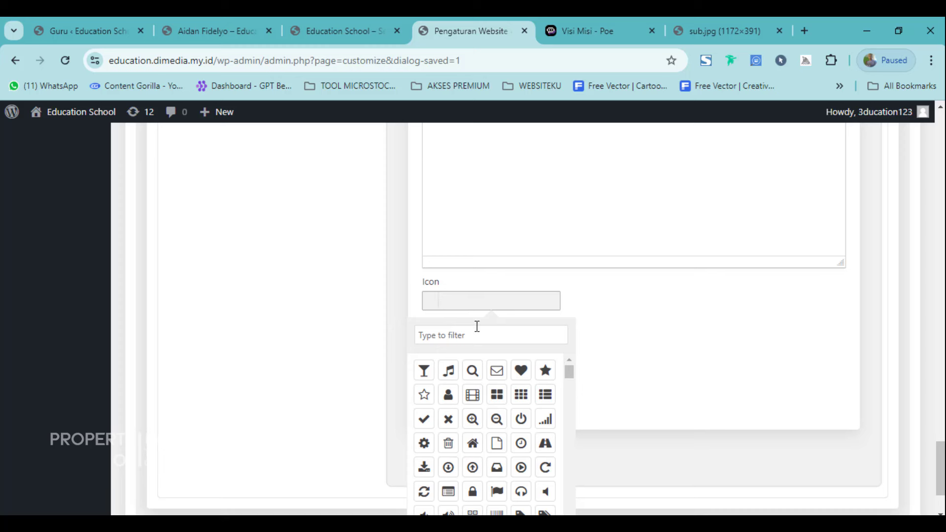
type("plus")
left_click(586, 351)
Step: Set the new PPDB item's Icon Active to fa fa-minus, matching the Waktu Pelaksanaan item
left_click(490, 345)
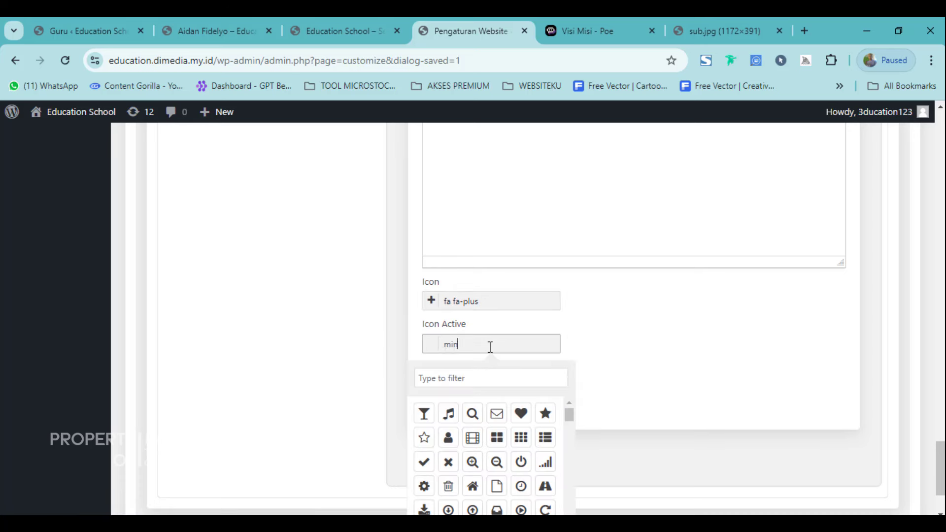
left_click(623, 362)
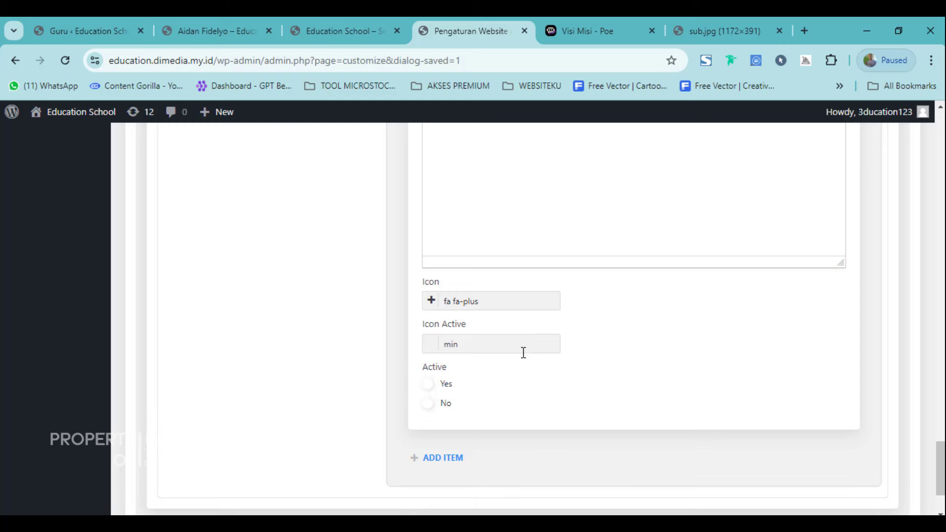
left_click(493, 351)
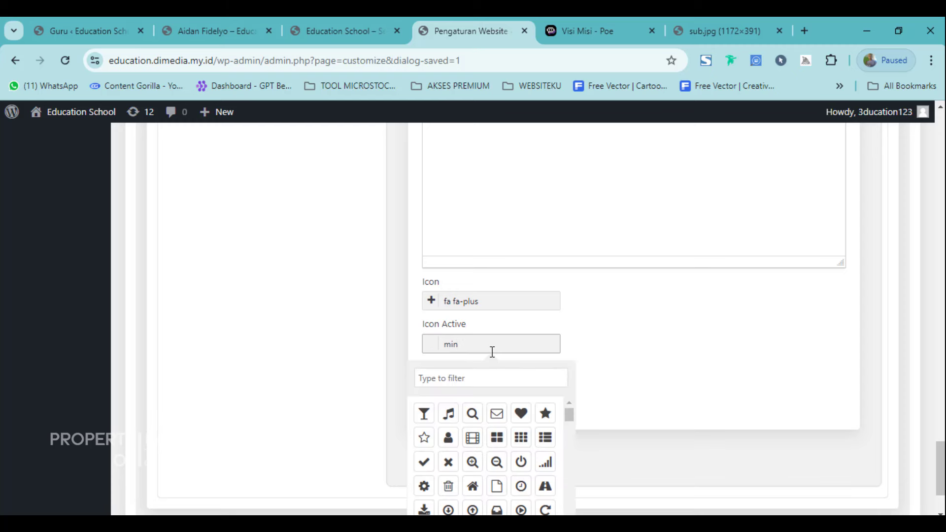
scroll(587, 349, "up", 12)
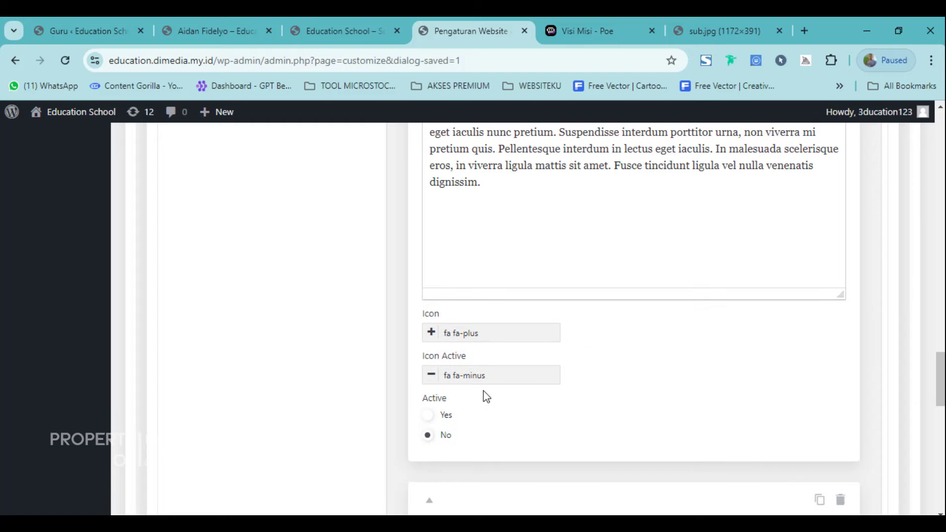
scroll(482, 408, "down", 10)
left_click(488, 408)
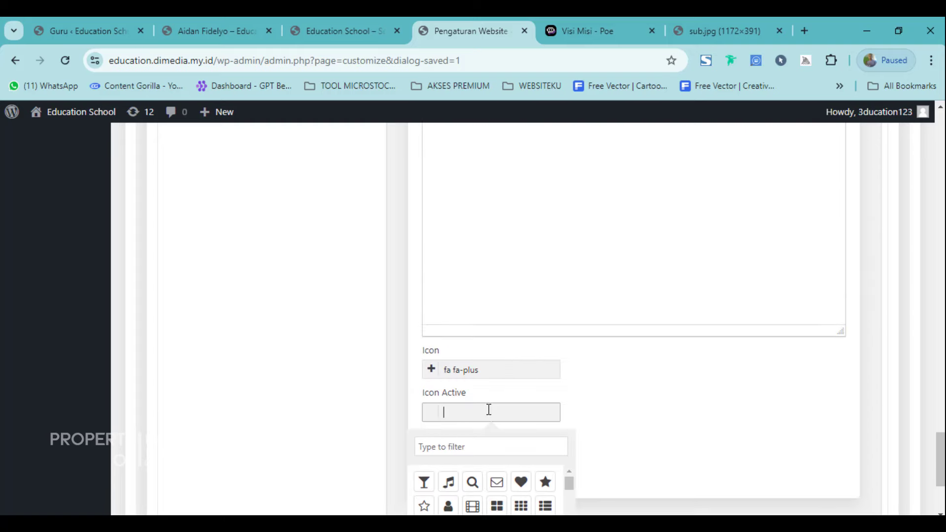
scroll(489, 409, "down", 3)
type("min")
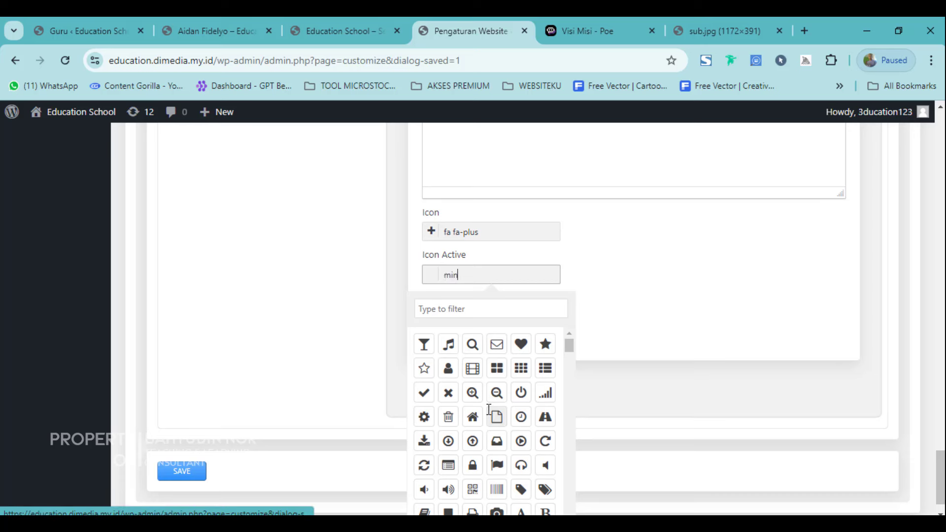
type("ud")
key("BackSpace")
type("s")
left_click(650, 298)
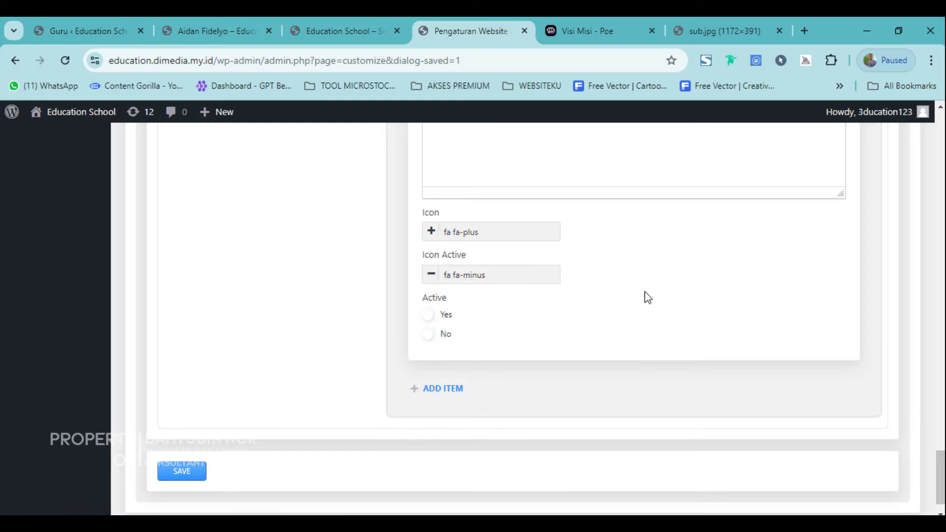
Step: Set the new PPDB item's Active option to No and compare it with the Waktu Pelaksanaan item
scroll(532, 299, "up", 7)
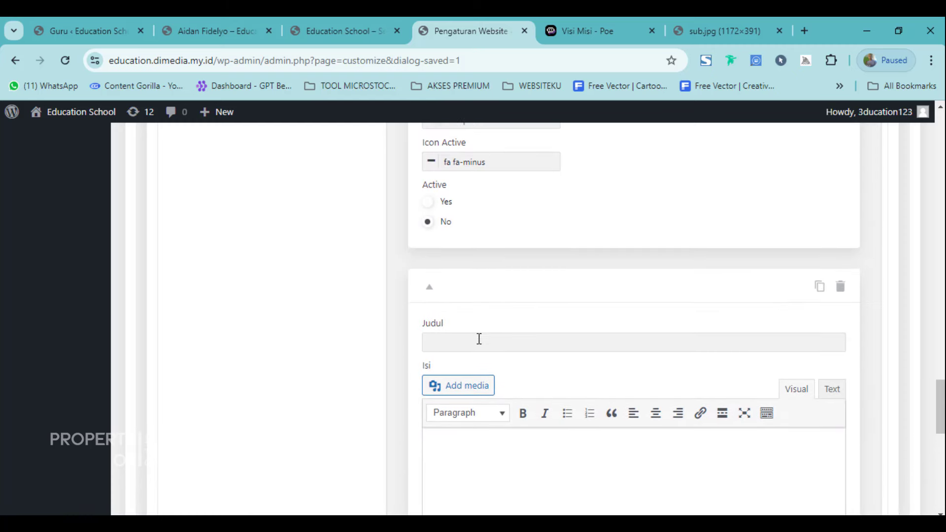
scroll(476, 345, "down", 8)
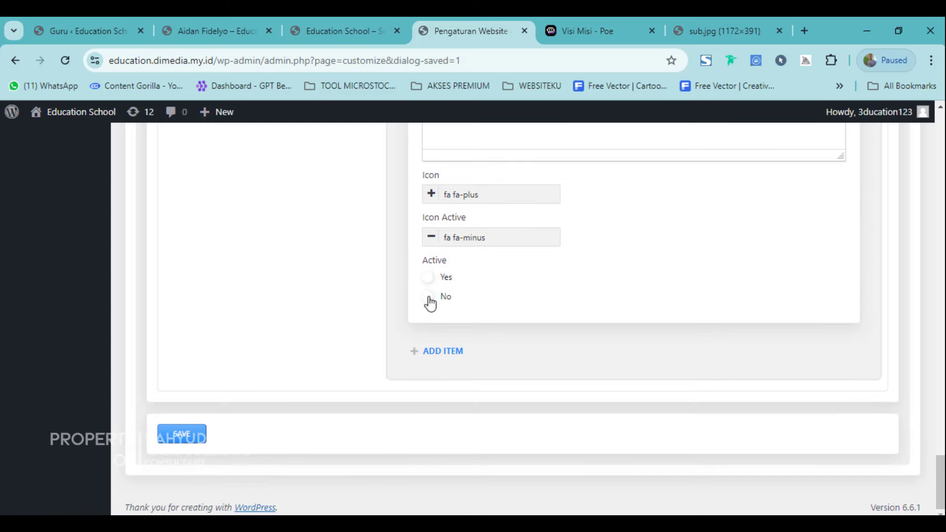
left_click(429, 297)
scroll(511, 335, "up", 10)
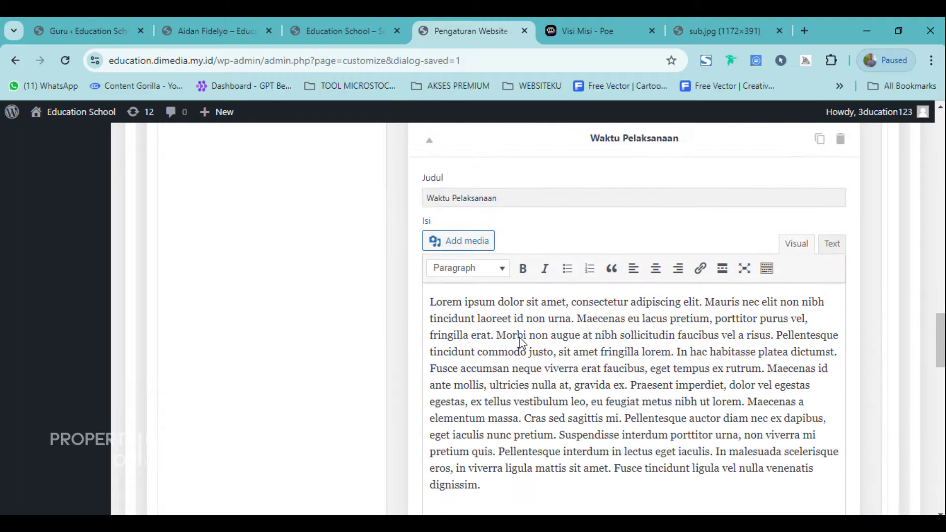
scroll(520, 340, "down", 10)
Step: Open the PPDB Online page of the public website and examine its registration steps and sign-up section
left_click(360, 28)
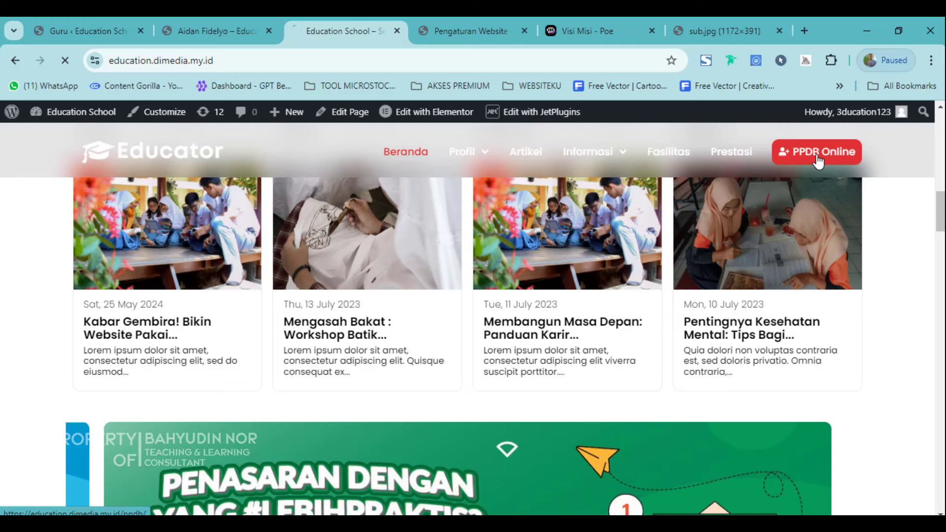
left_click(819, 157)
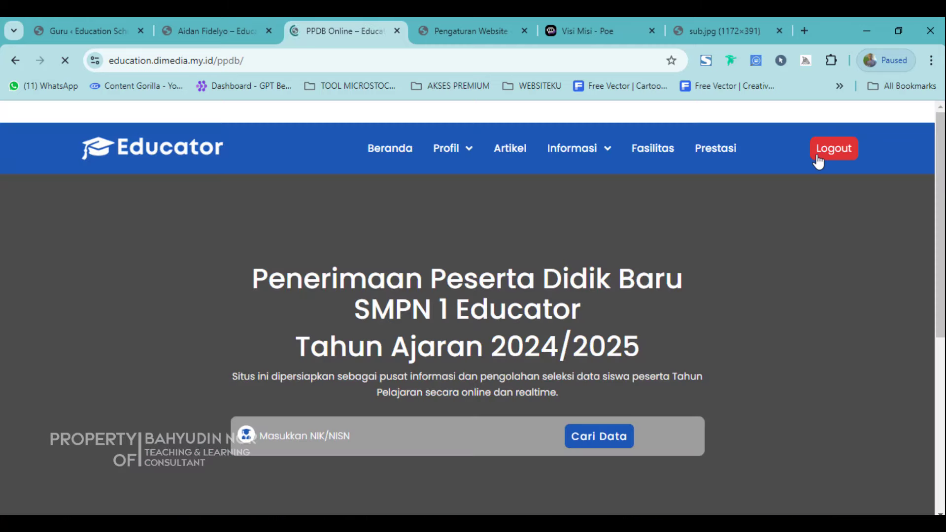
scroll(429, 386, "down", 10)
scroll(432, 387, "down", 1)
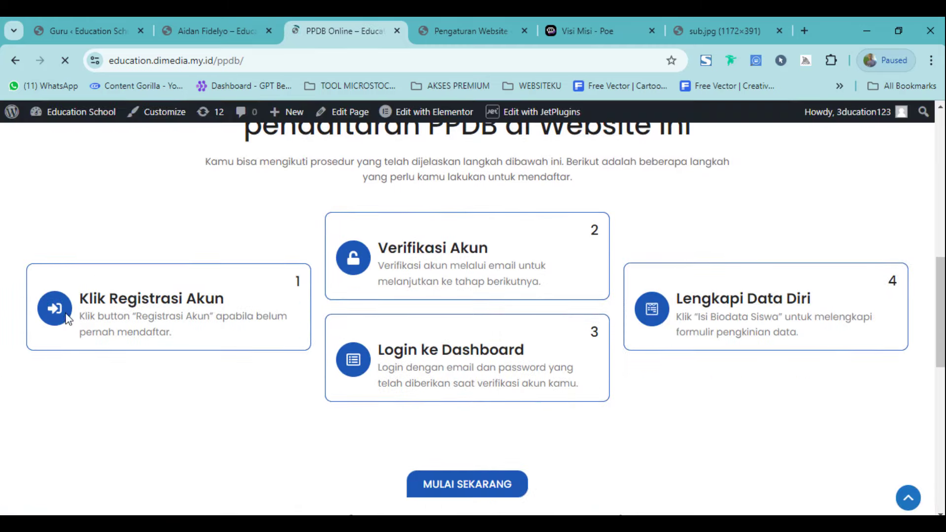
scroll(482, 382, "down", 6)
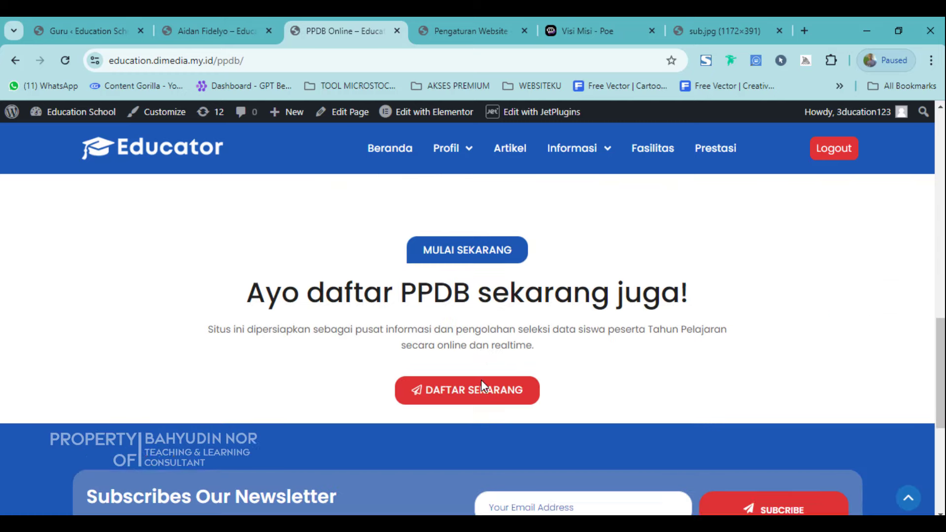
scroll(610, 294, "up", 8)
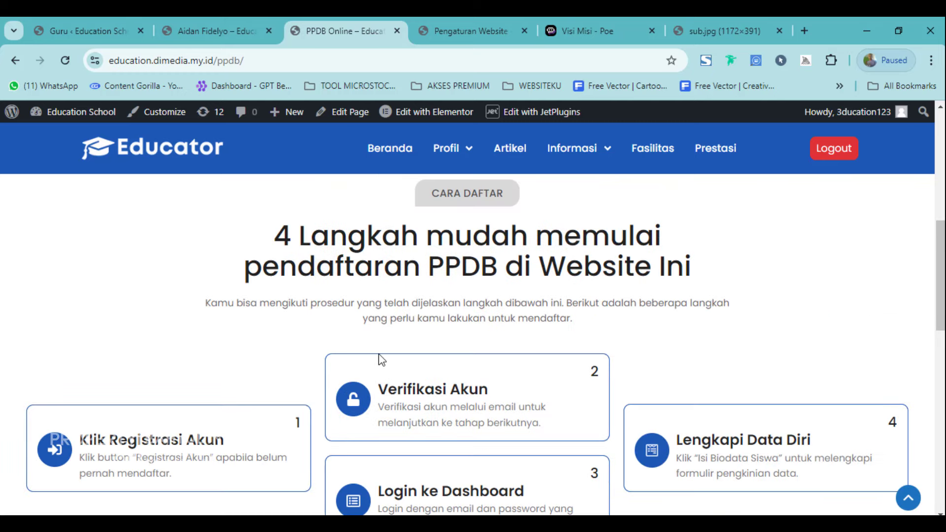
Step: Open the Daftar Sekarang registration form and examine its name, student number, Jenis Kelamin, email and phone fields, leaving them empty
scroll(390, 365, "down", 5)
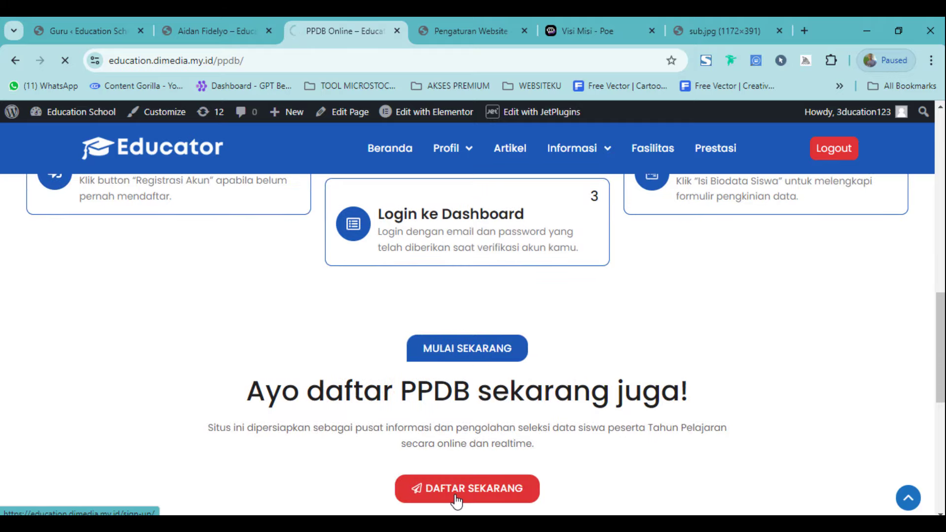
scroll(411, 299, "down", 3)
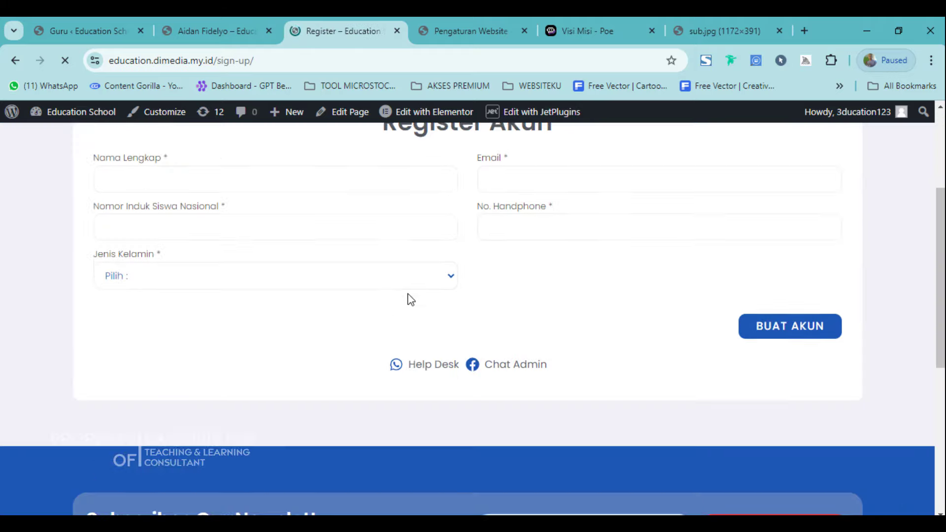
scroll(411, 299, "down", 5)
scroll(418, 327, "up", 8)
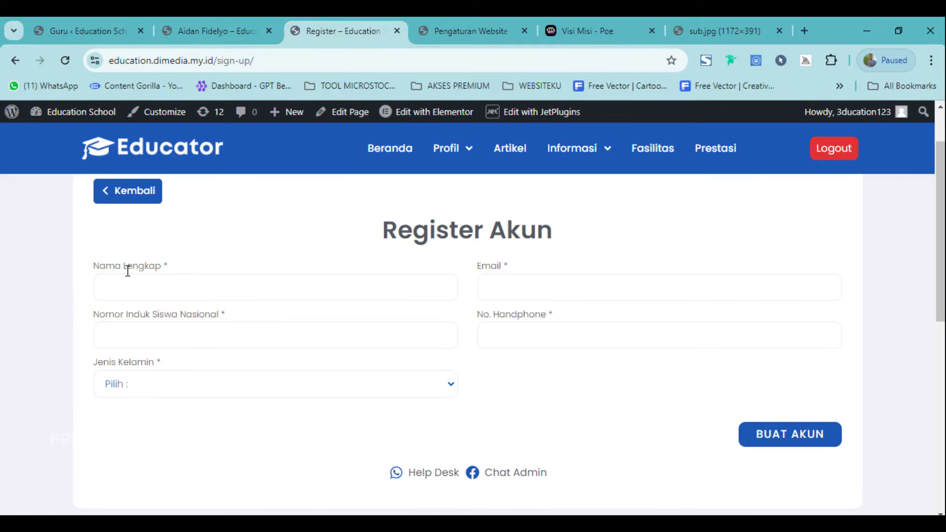
left_click(117, 290)
left_click(138, 335)
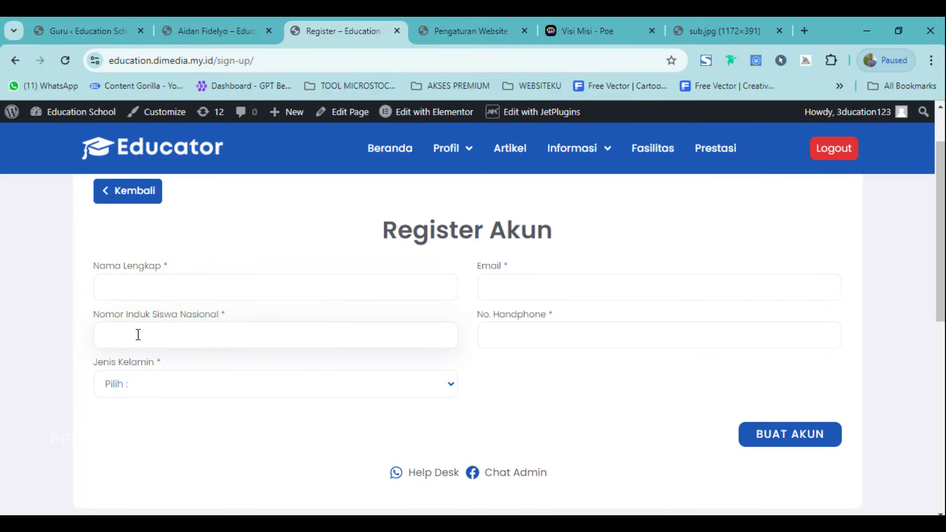
left_click(138, 388)
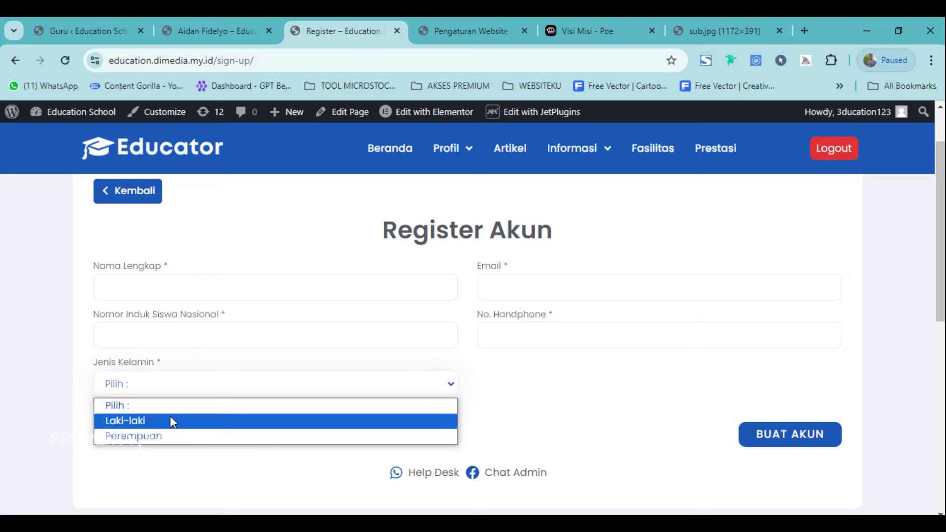
left_click(575, 286)
left_click(521, 338)
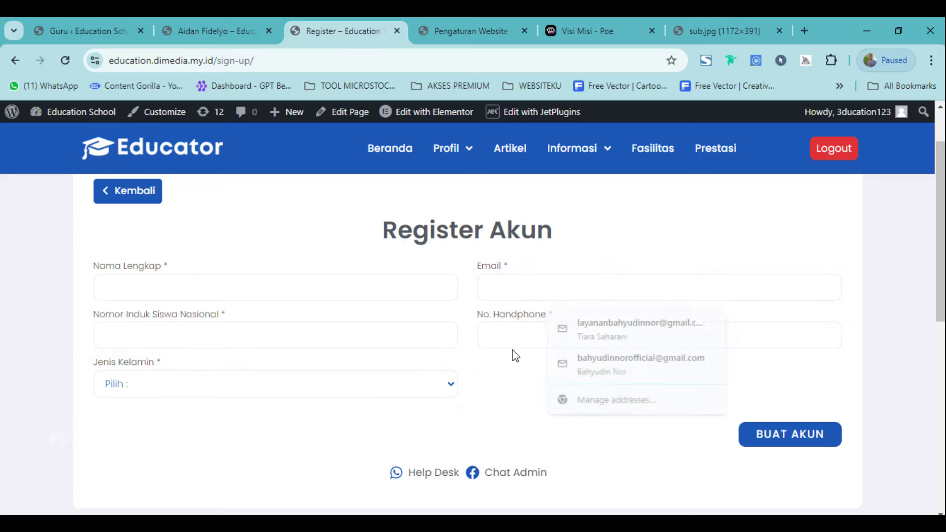
left_click(616, 423)
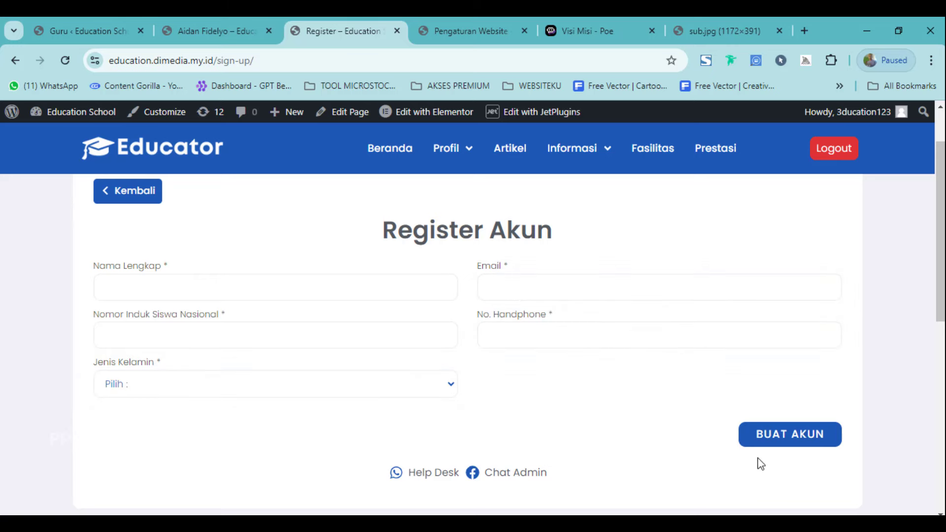
scroll(470, 375, "down", 4)
scroll(545, 364, "up", 5)
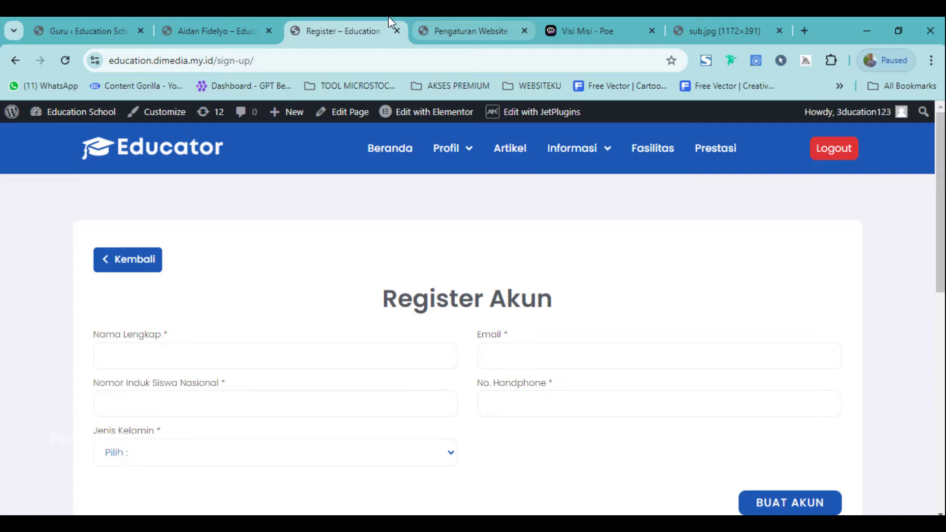
Step: Return to the PPDB items in Pengaturan Website after checking the public registration page
left_click(494, 24)
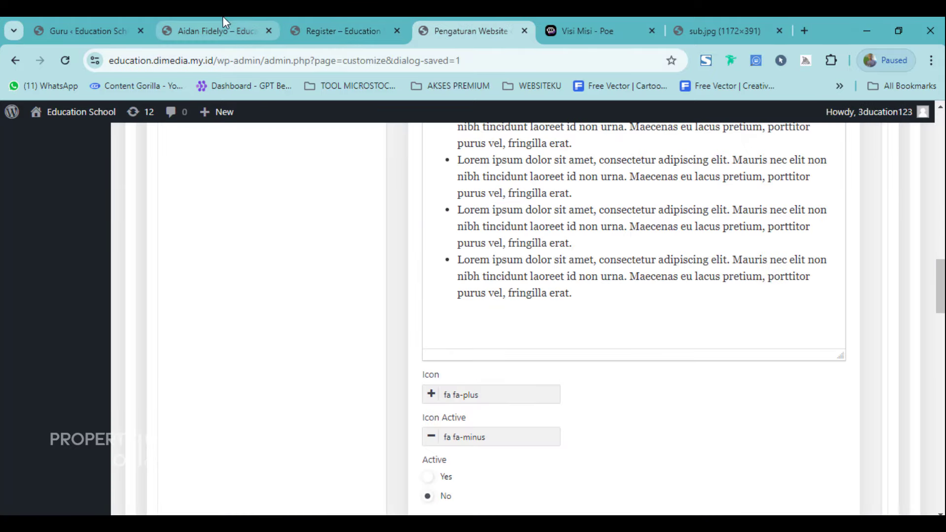
left_click(349, 22)
left_click(462, 22)
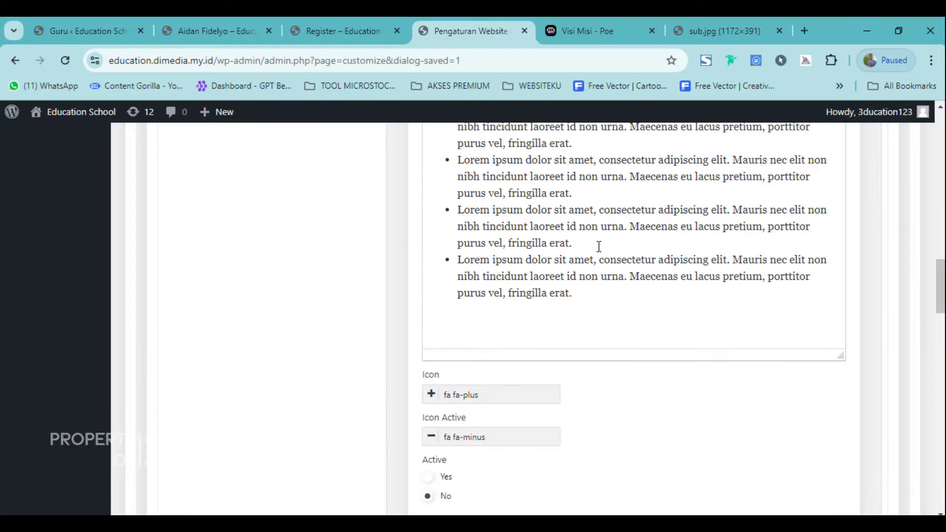
Step: Review the Pengaturan Website sections and the dashboard's content types from Pengumuman to Kritik, along with the Educator options page entry
scroll(612, 273, "down", 10)
scroll(641, 273, "up", 5)
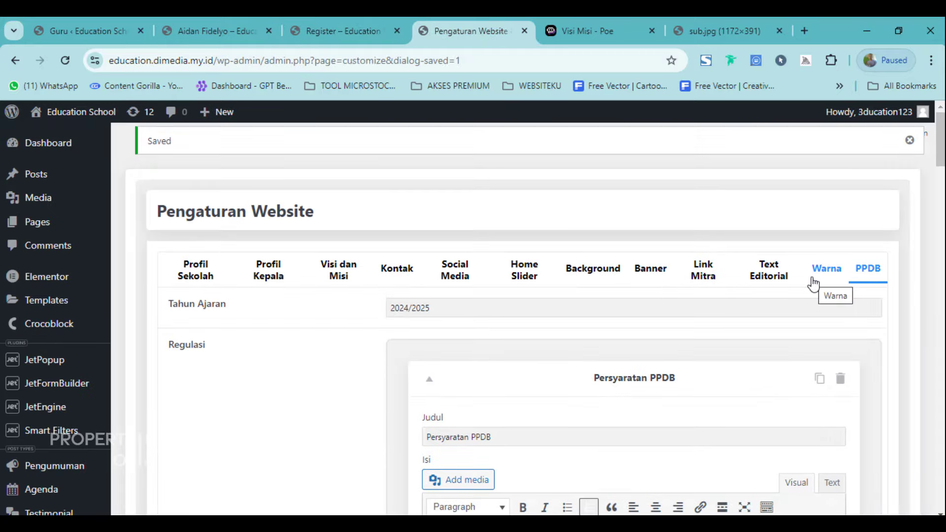
scroll(209, 334, "down", 4)
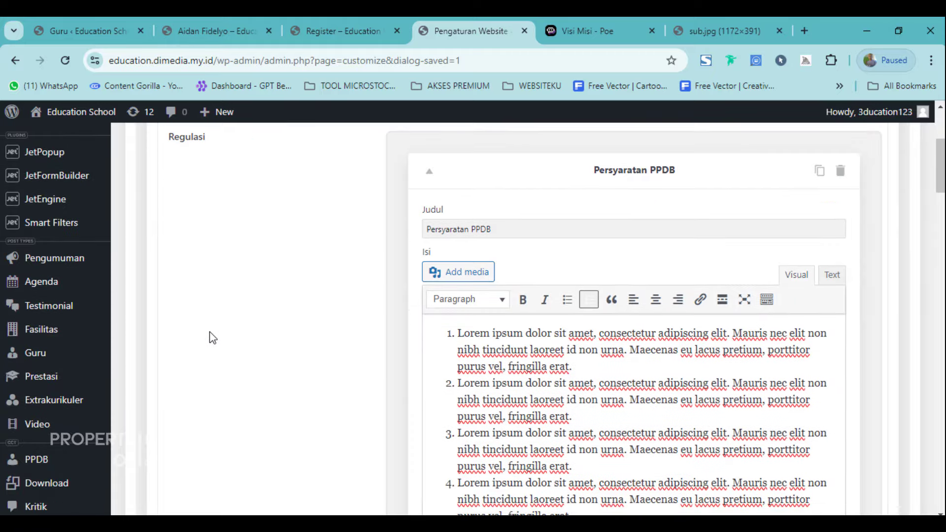
scroll(211, 335, "up", 4)
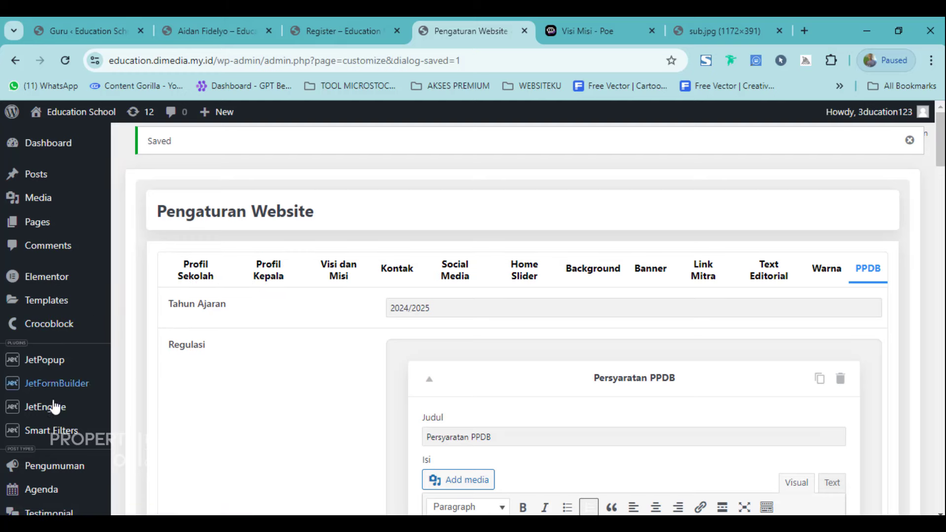
scroll(30, 419, "down", 7)
mouse_move(55, 452)
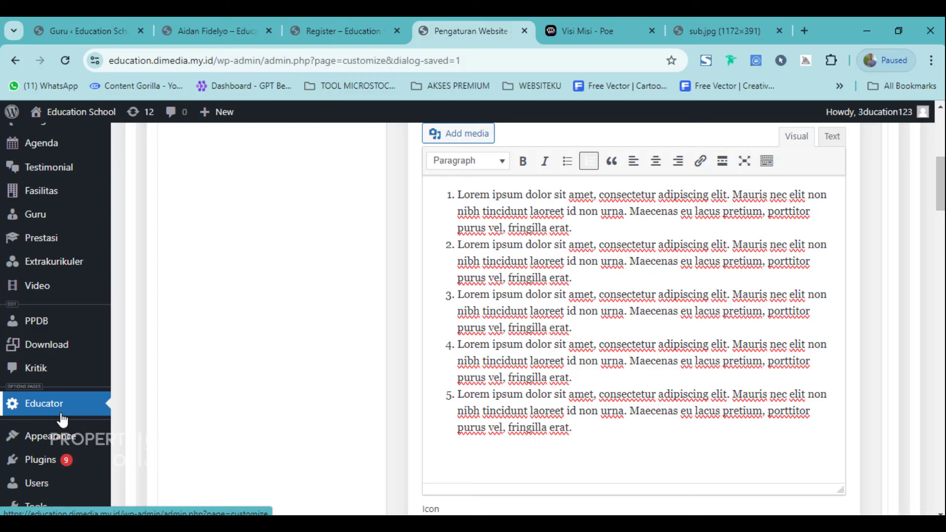
scroll(57, 421, "up", 4)
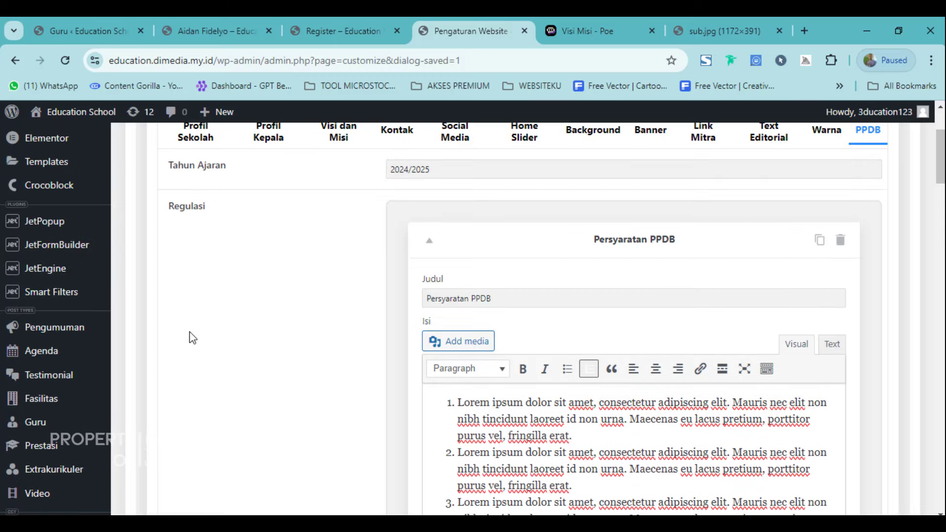
scroll(187, 345, "up", 3)
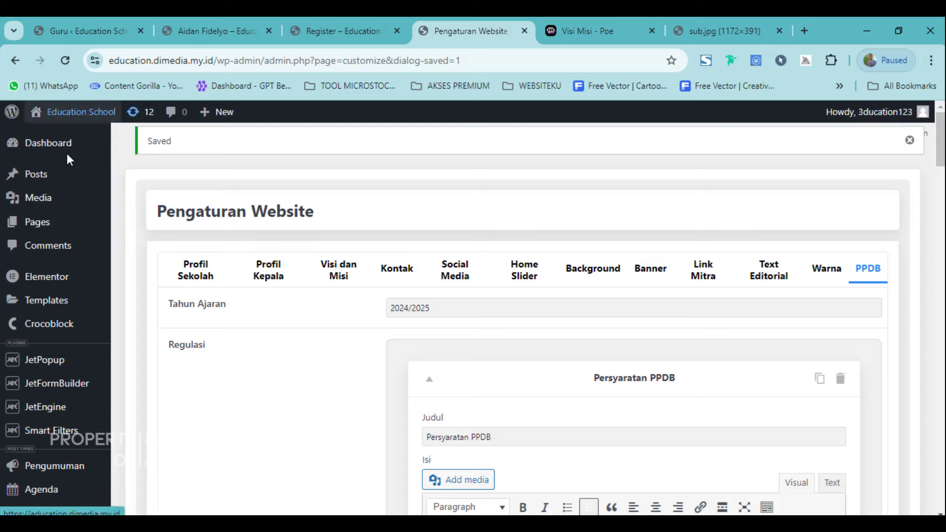
scroll(67, 153, "down", 4)
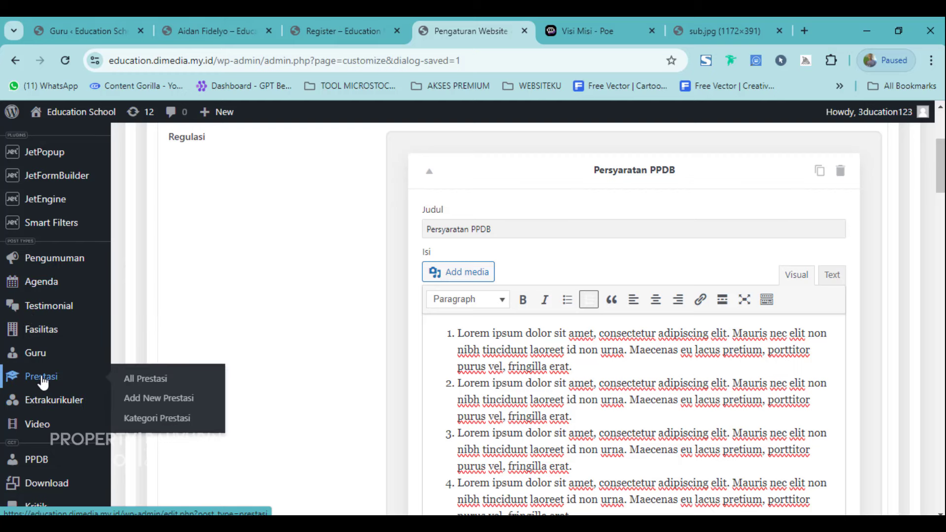
scroll(43, 376, "up", 4)
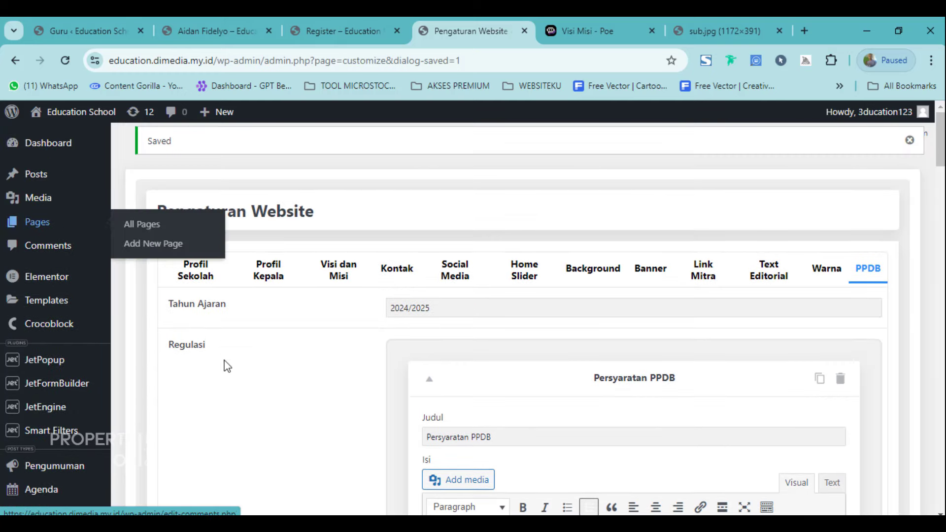